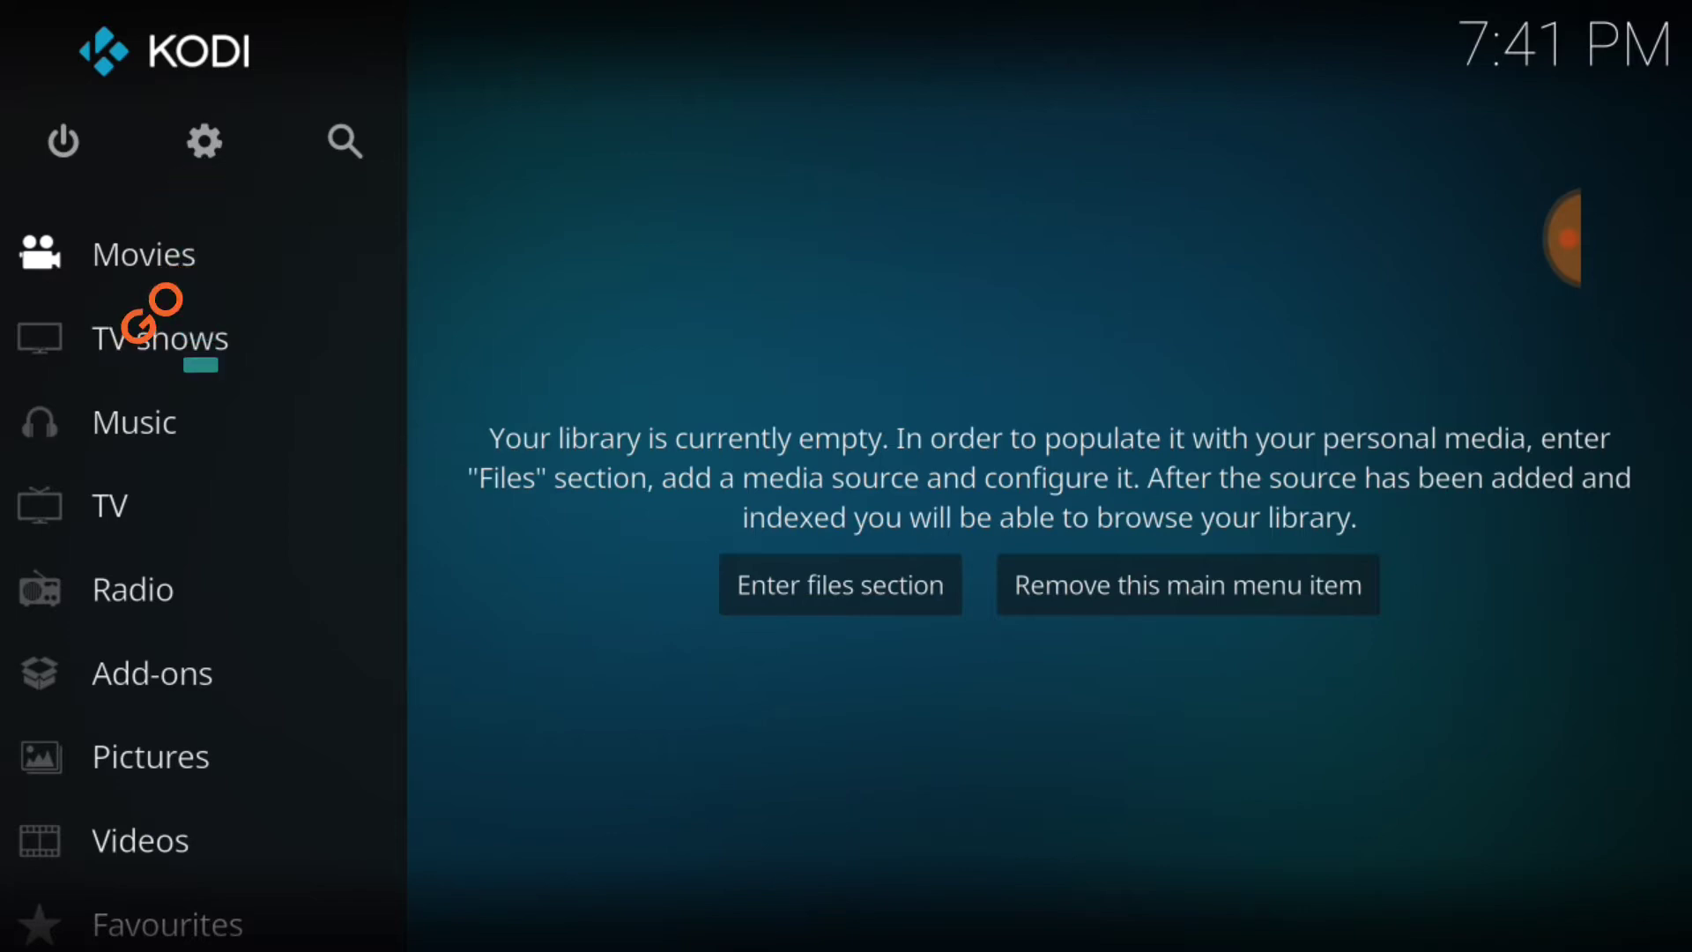
Step: Enable Unknown sources in System > Add-ons settings, accept the warning, and return to the grid
{"action": "left_click", "coordinate": [204, 141]}
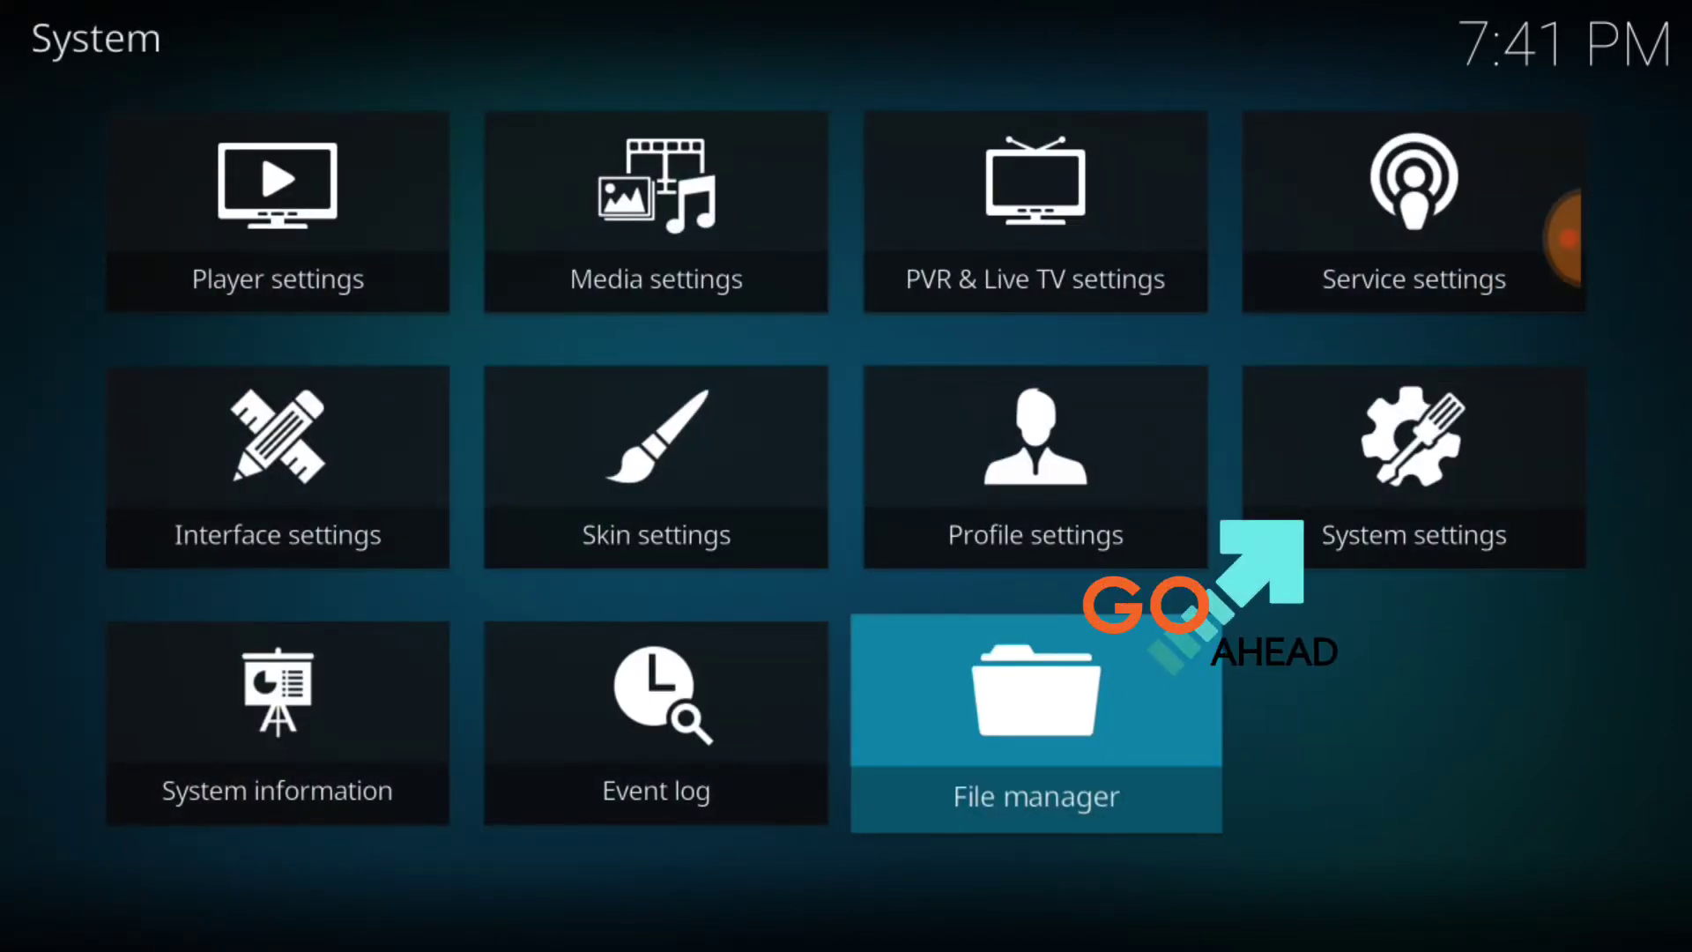
{"action": "left_click", "coordinate": [1442, 446]}
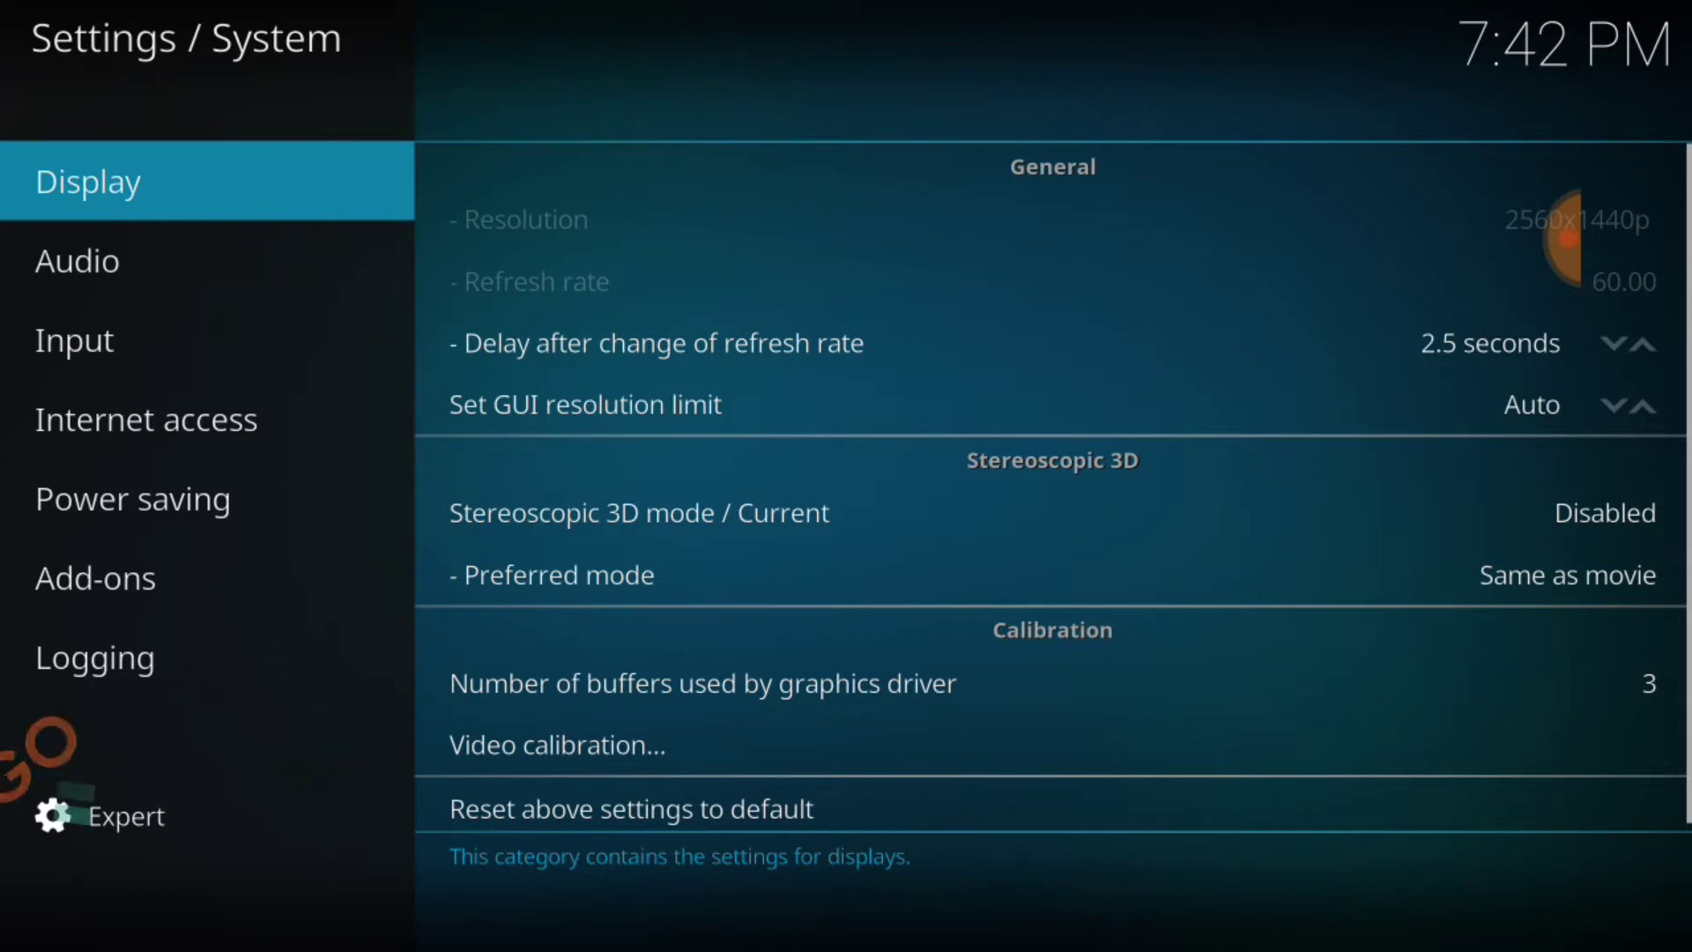
{"action": "left_click", "coordinate": [87, 575]}
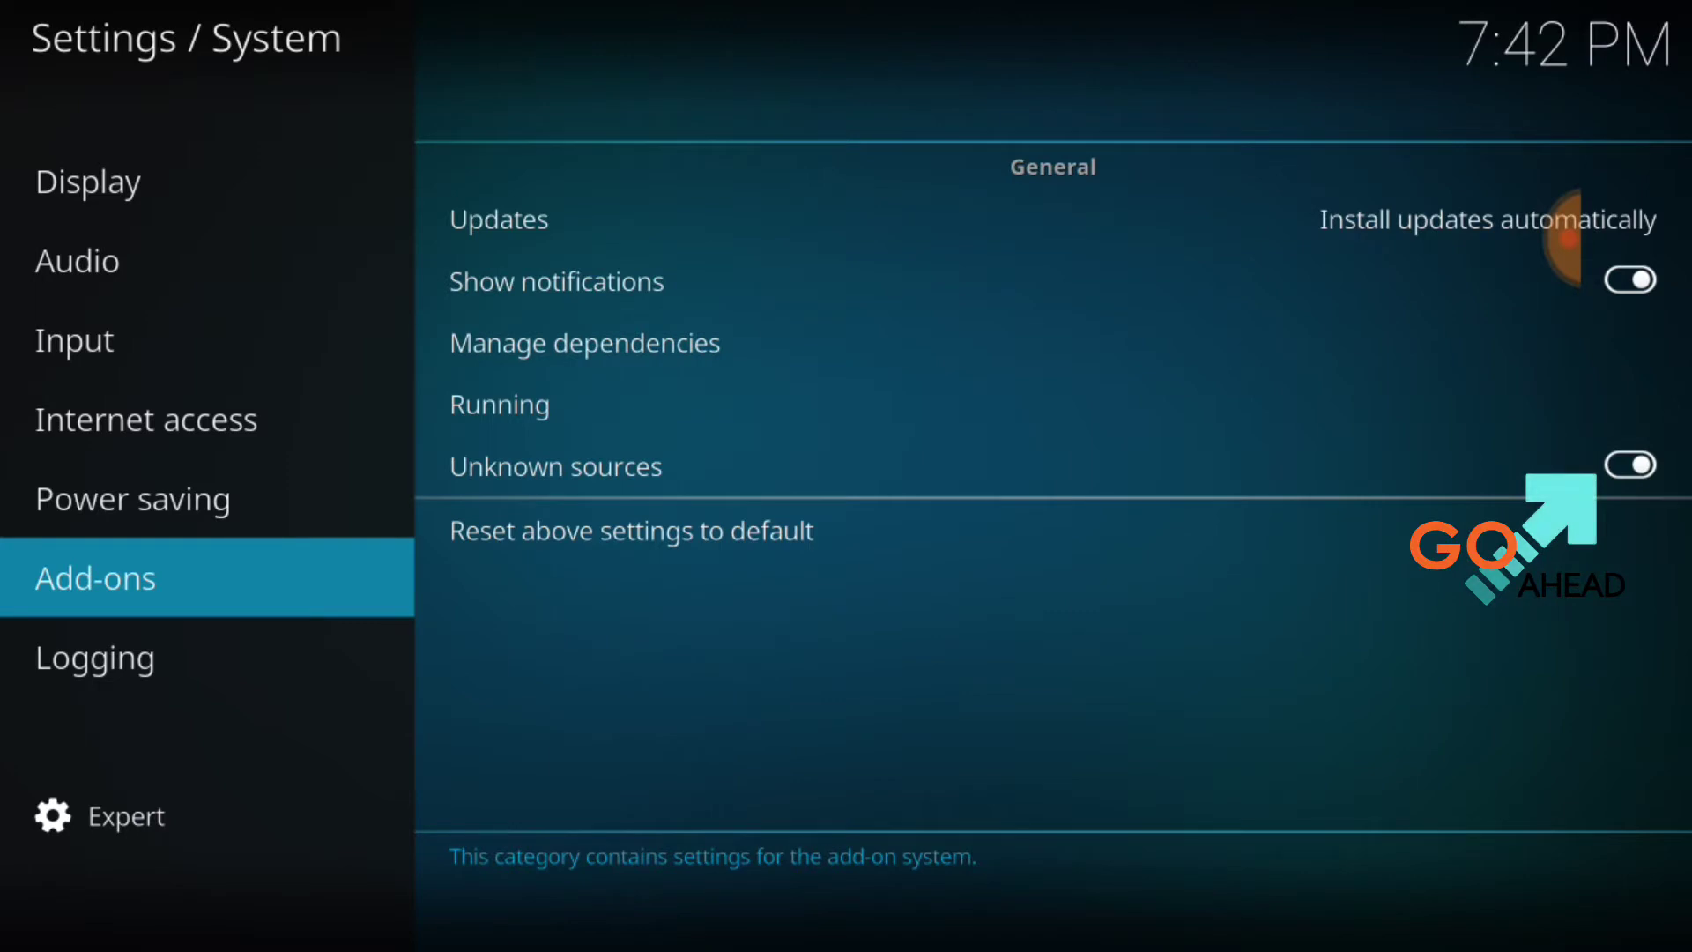
{"action": "key", "text": "Right"}
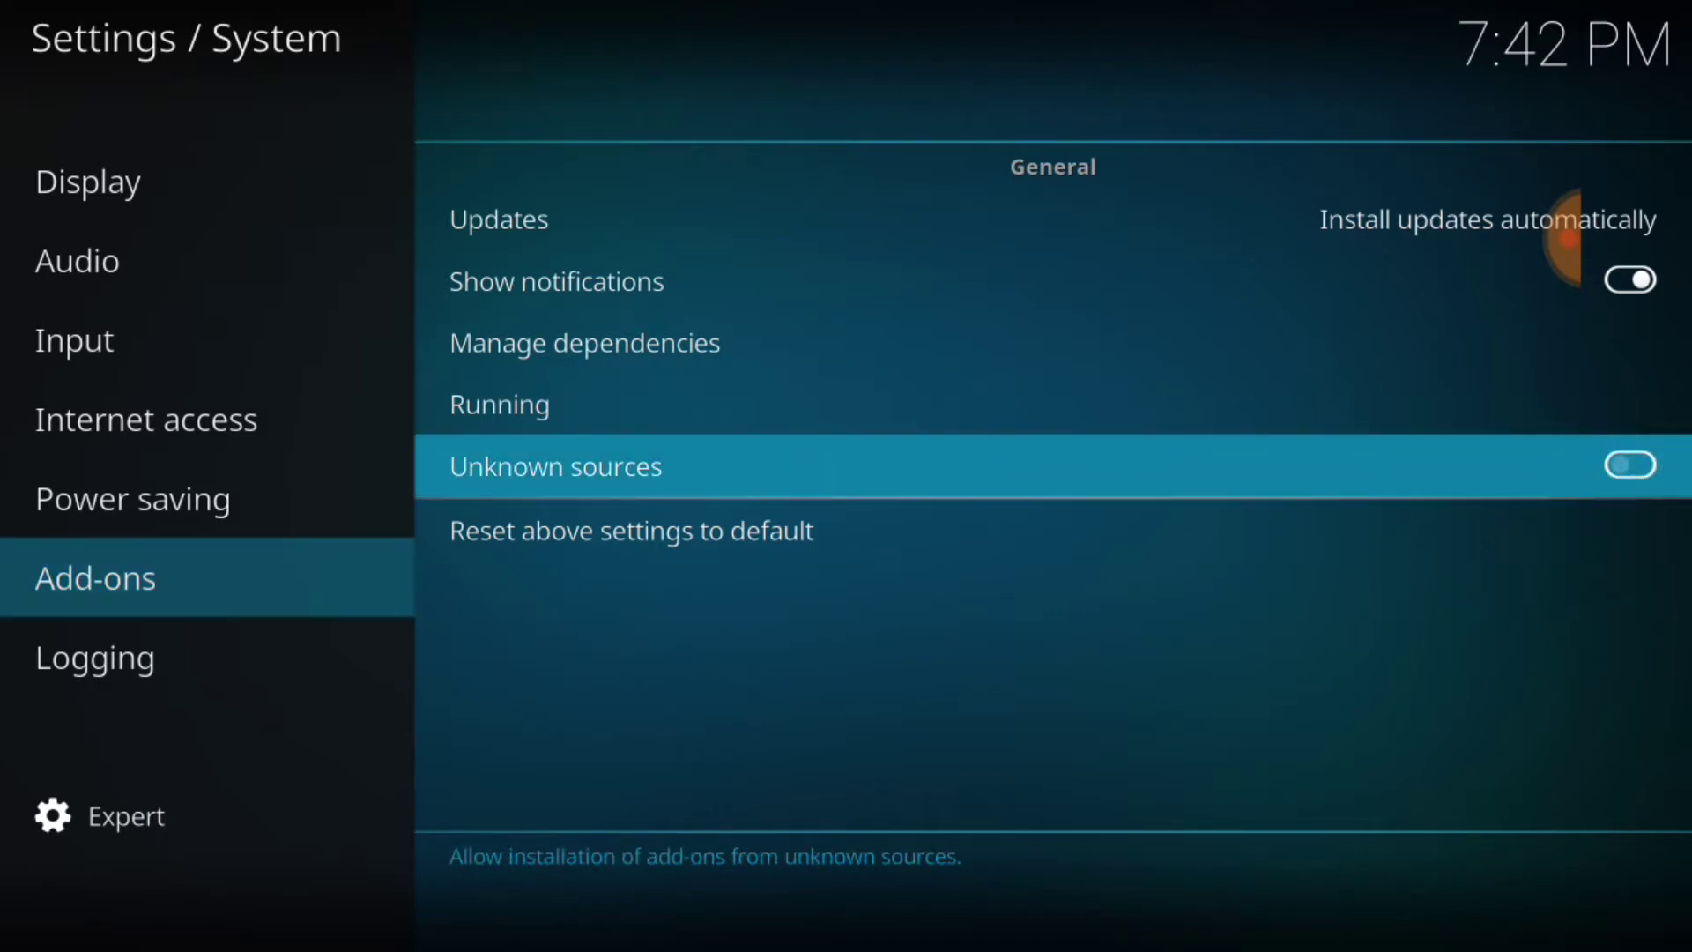
{"action": "key", "text": "Return"}
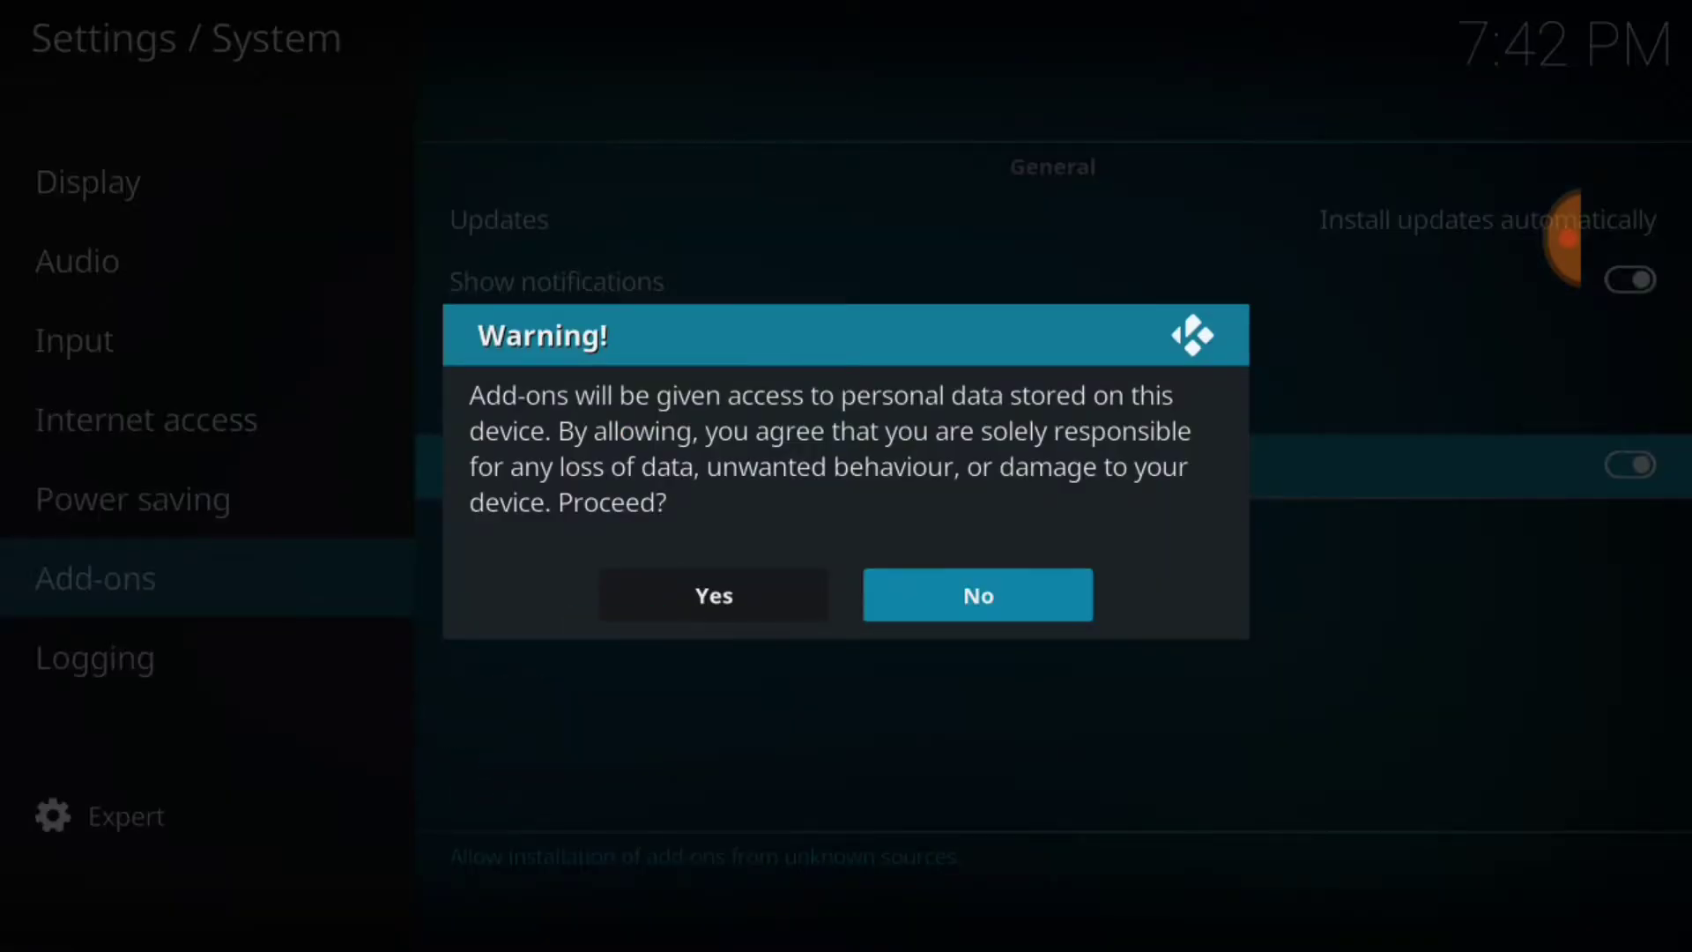
{"action": "key", "text": "Left"}
{"action": "key", "text": "Return"}
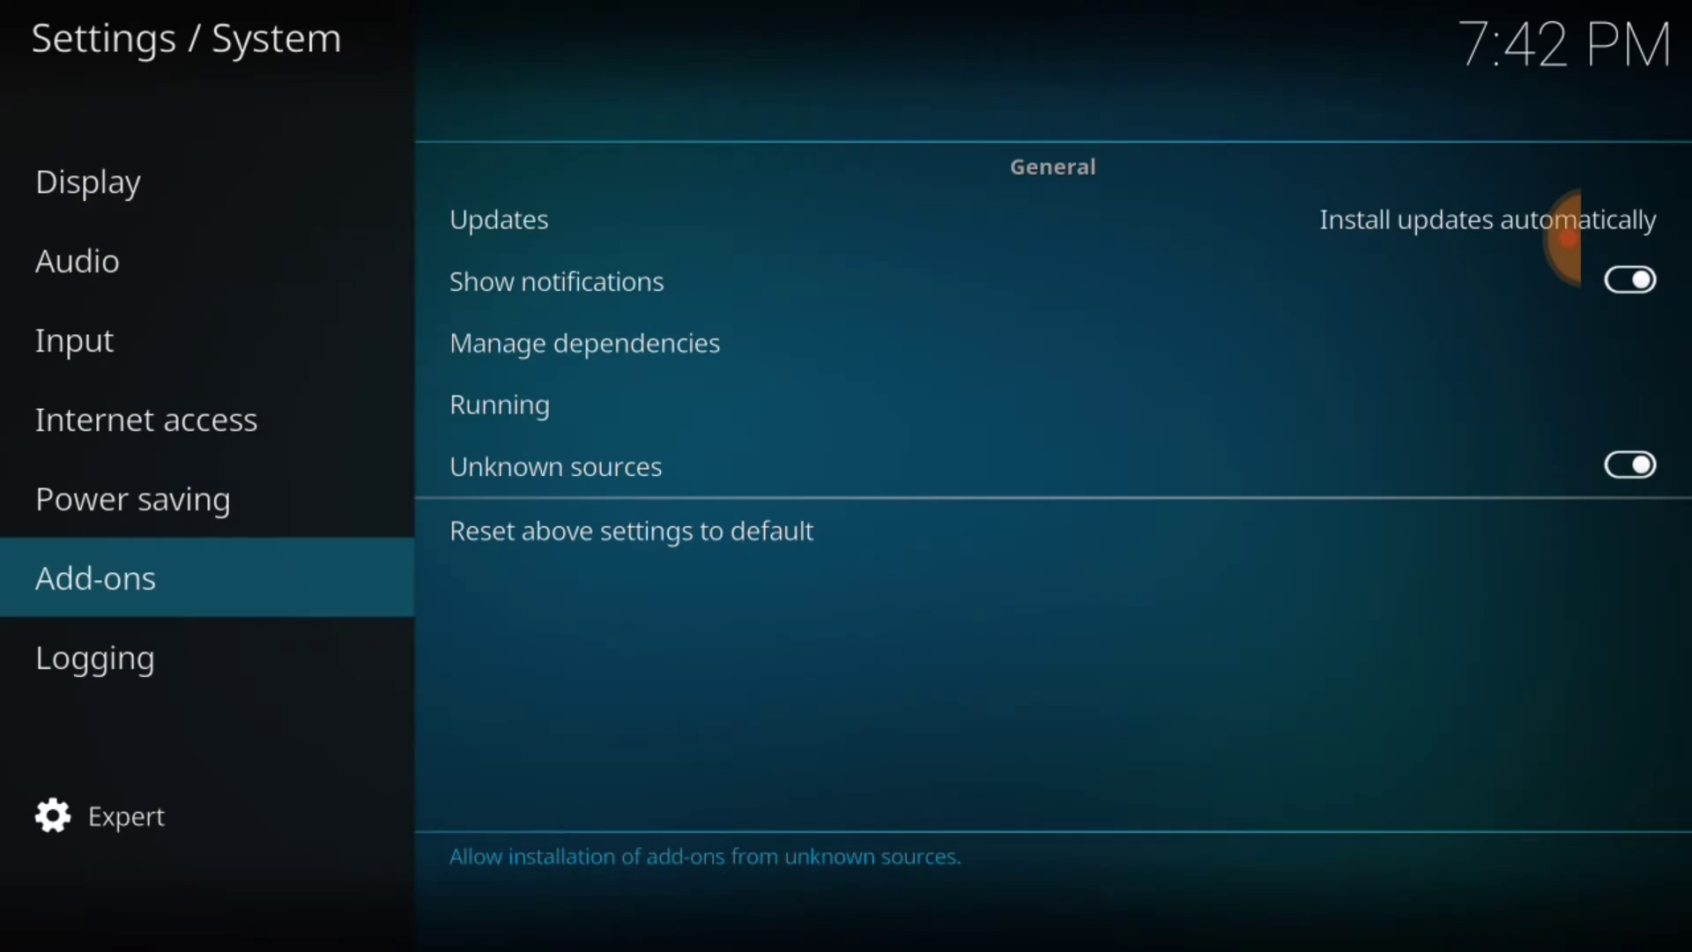
{"action": "left_click", "coordinate": [1638, 743]}
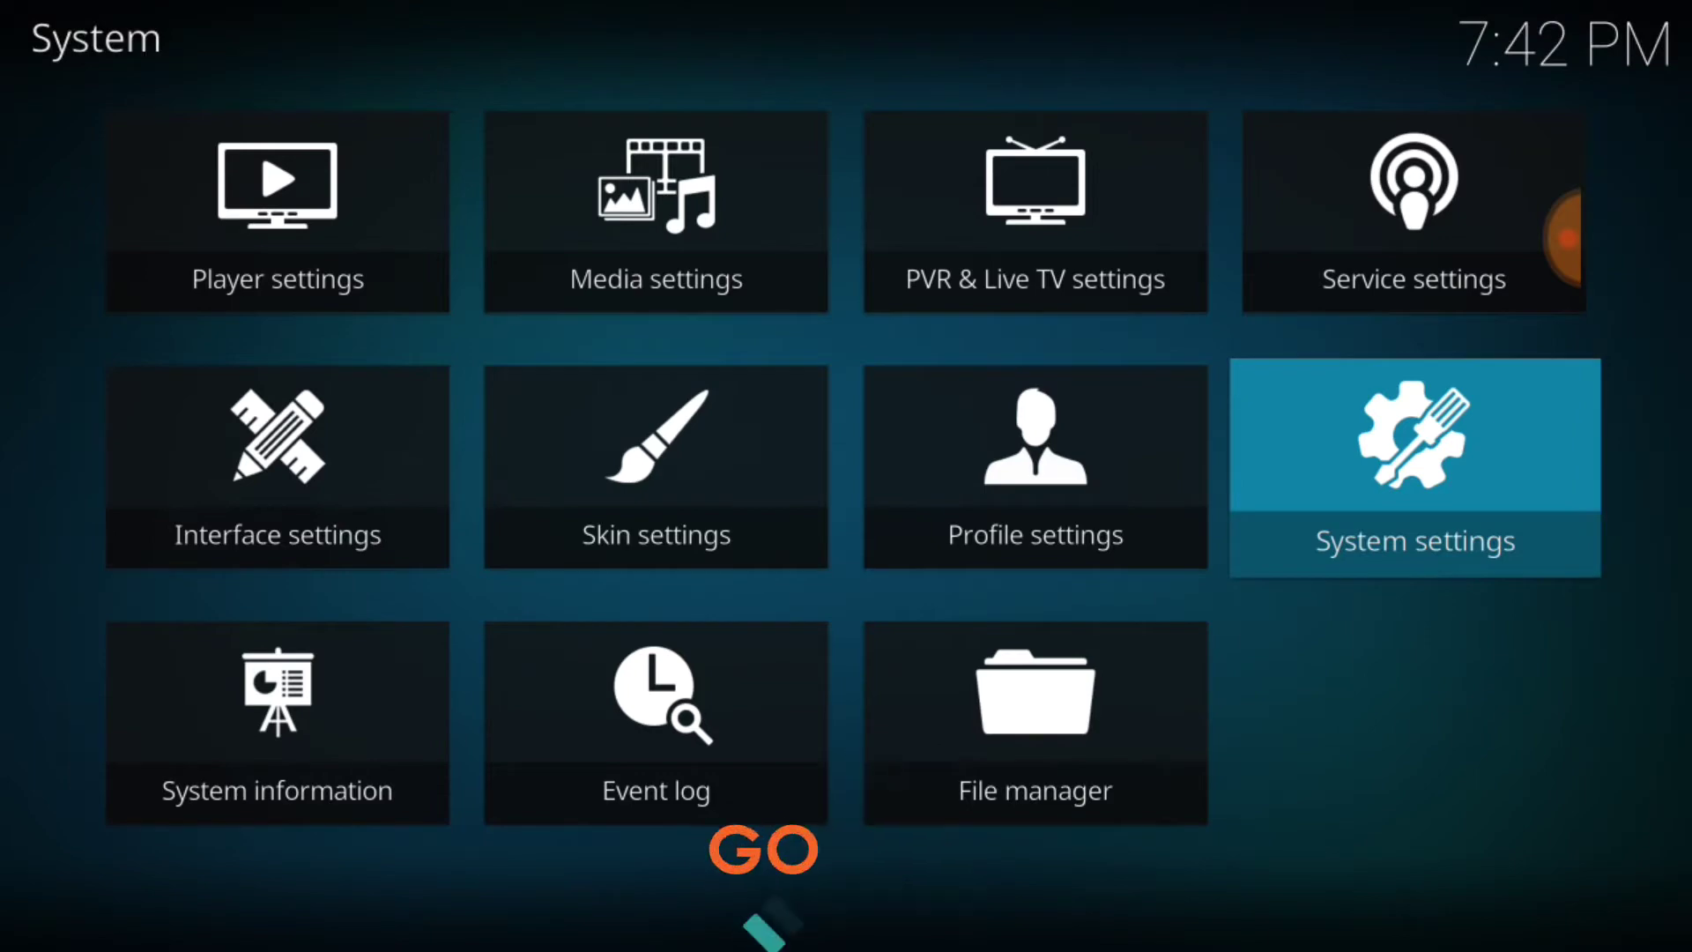
{"action": "left_click", "coordinate": [1111, 703]}
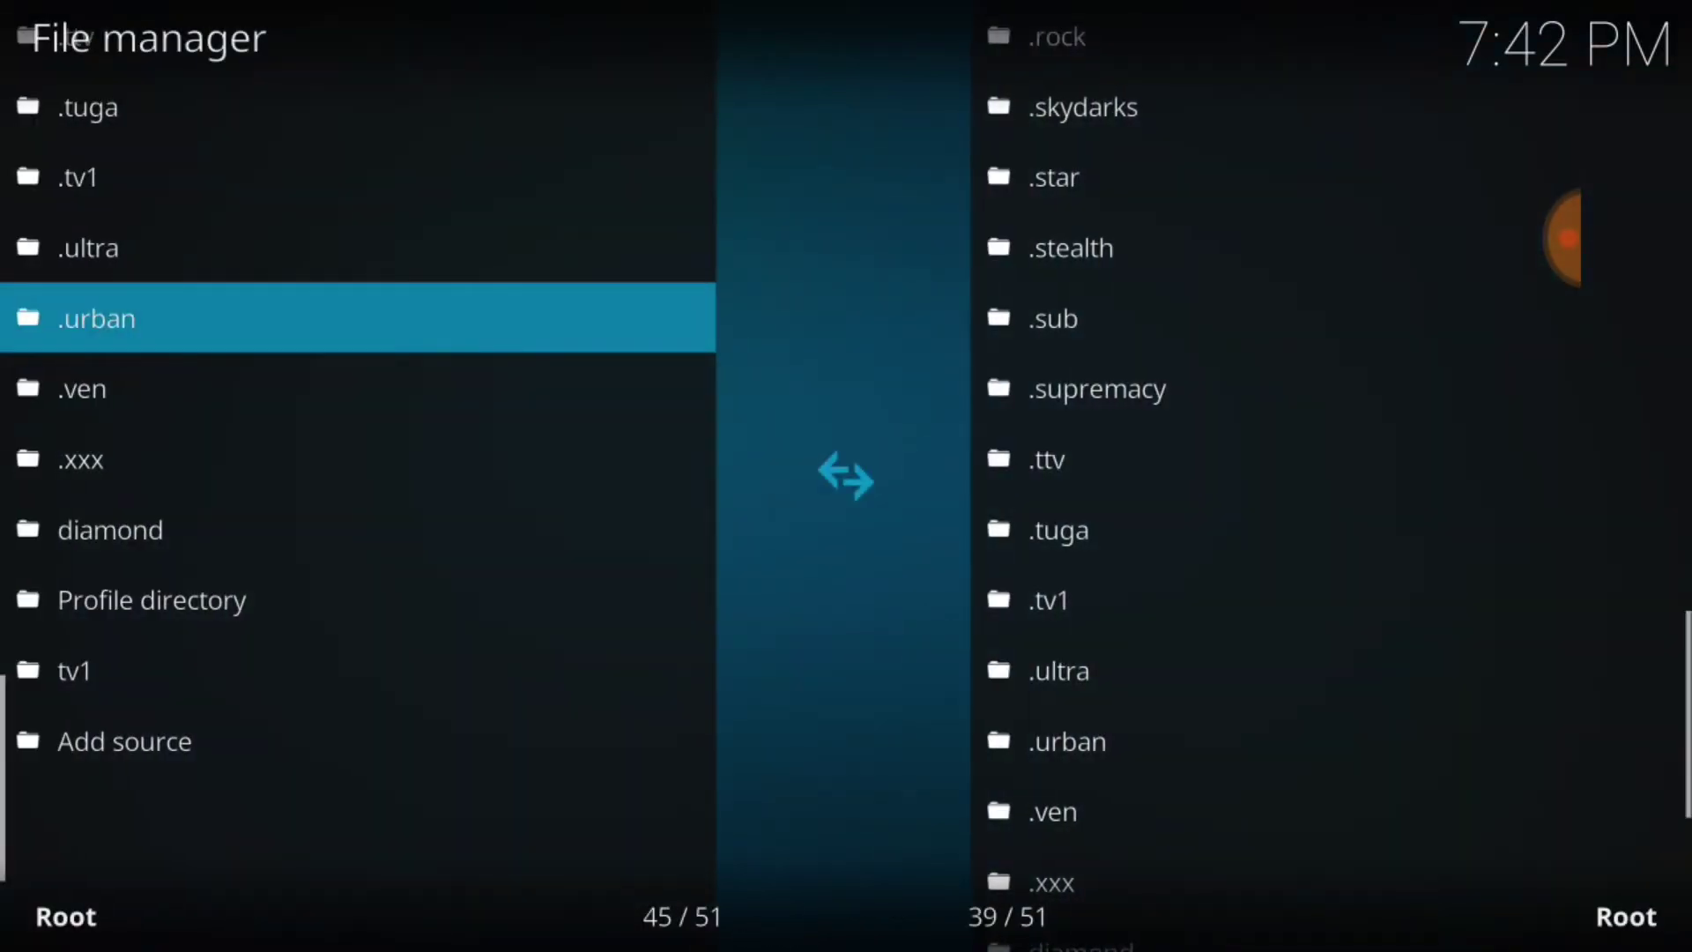
{"action": "left_click_drag", "start_coordinate": [95, 621], "coordinate": [116, 311]}
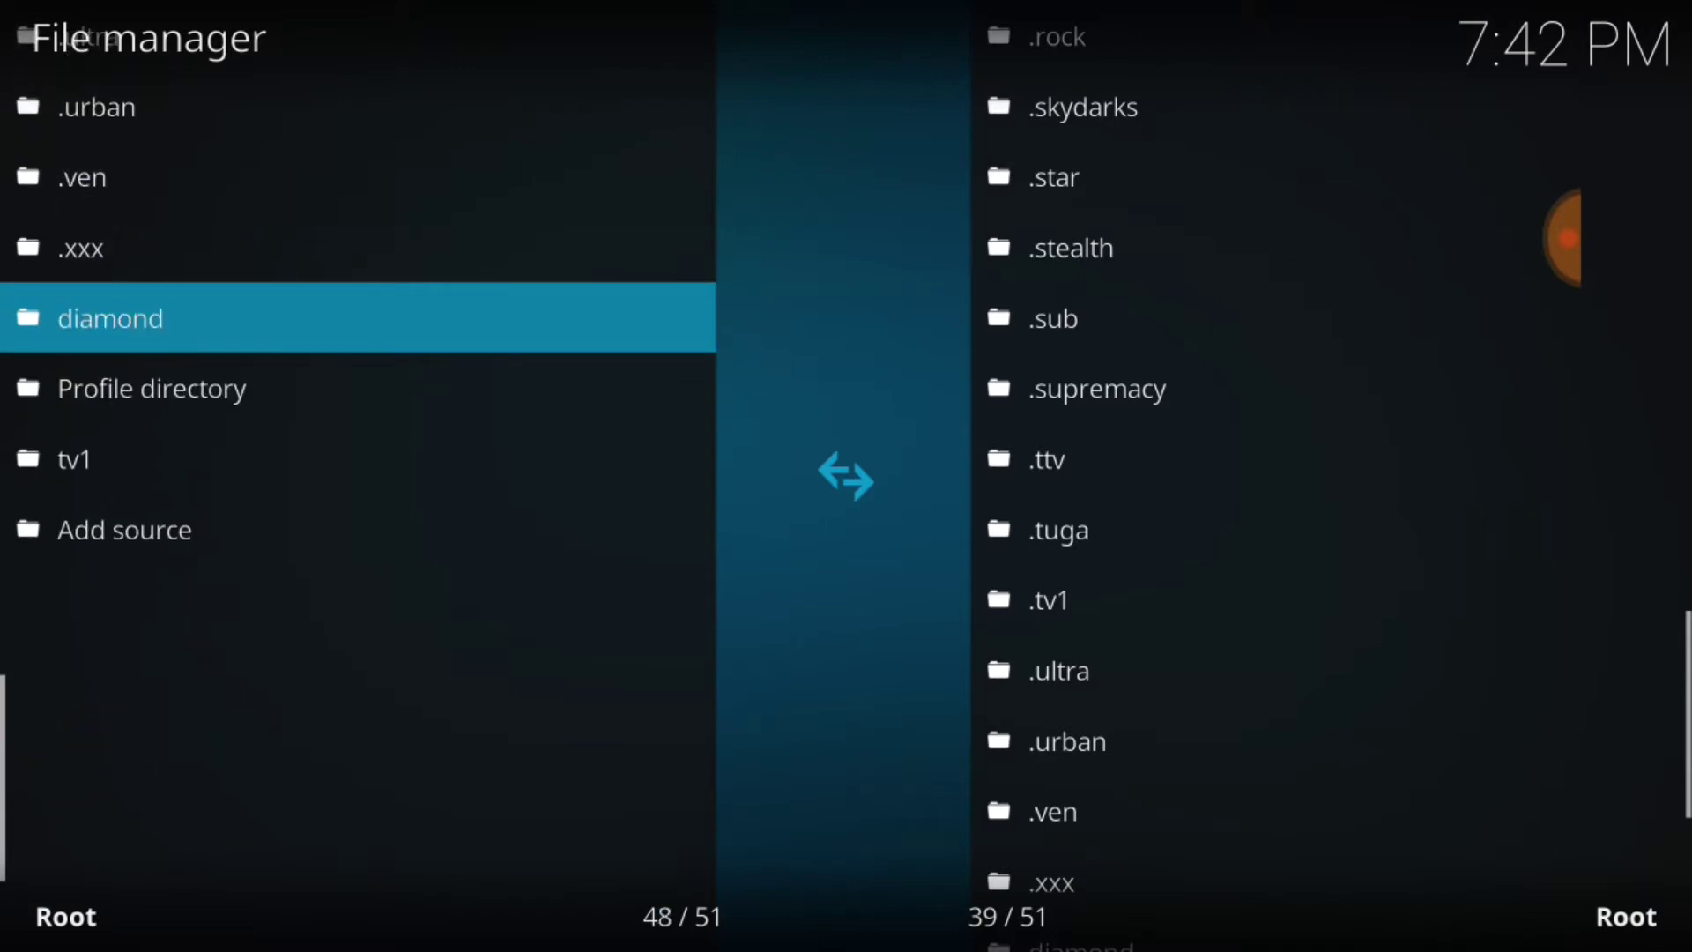
{"action": "left_click", "coordinate": [125, 529]}
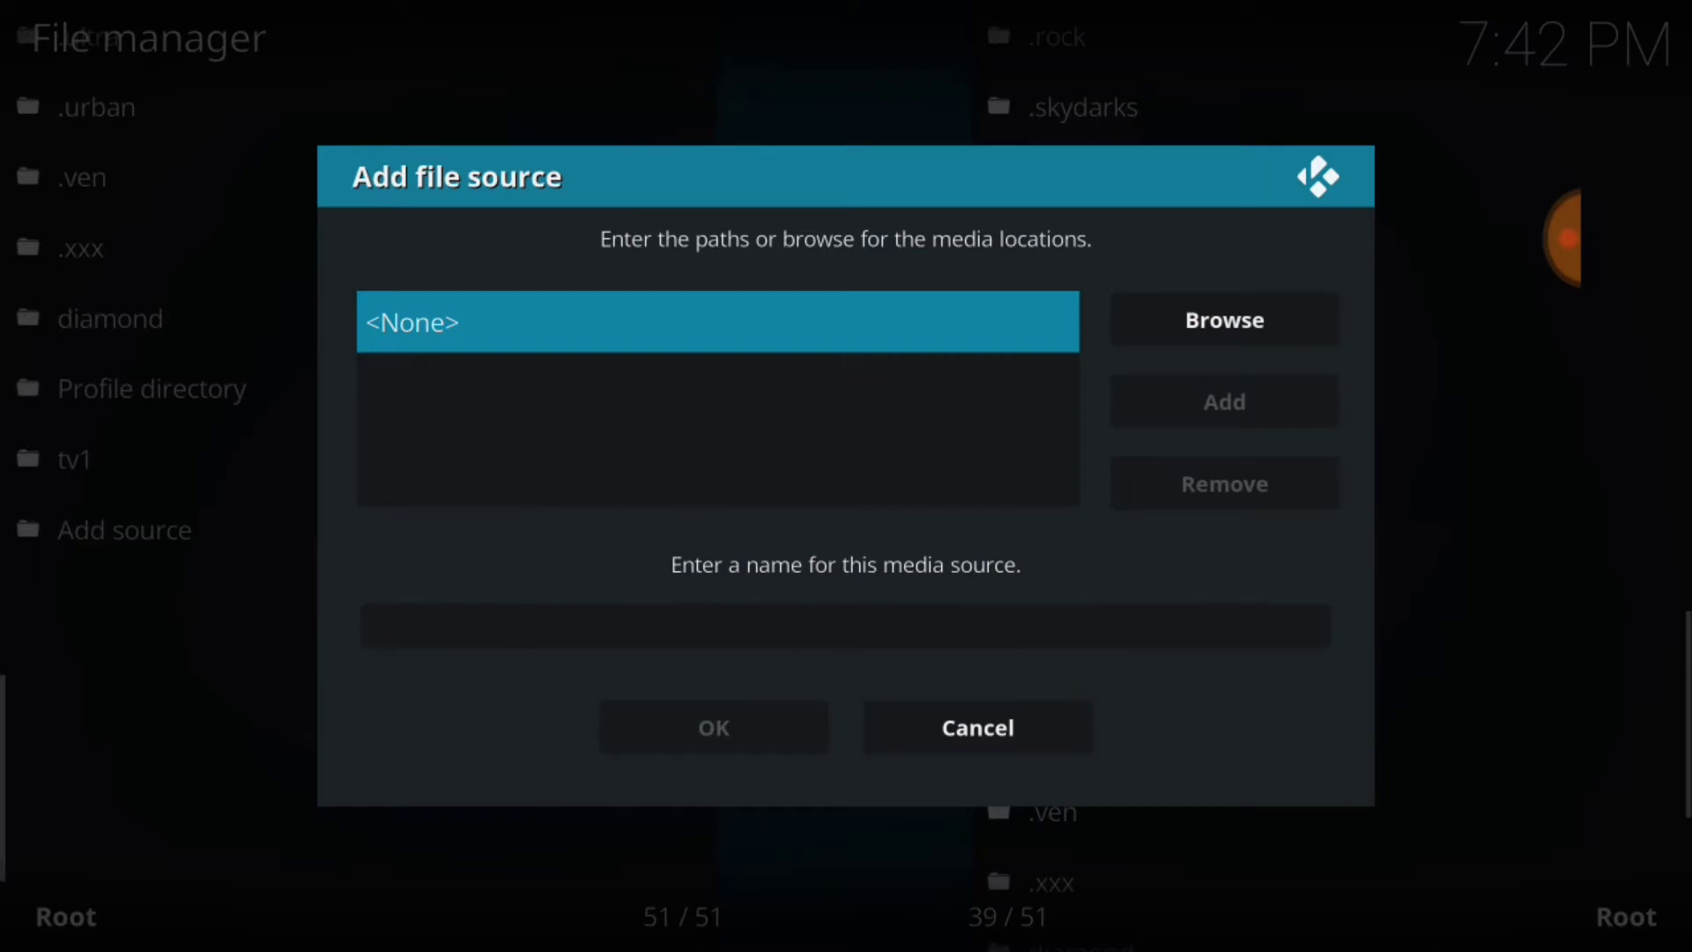
{"action": "left_click", "coordinate": [812, 323]}
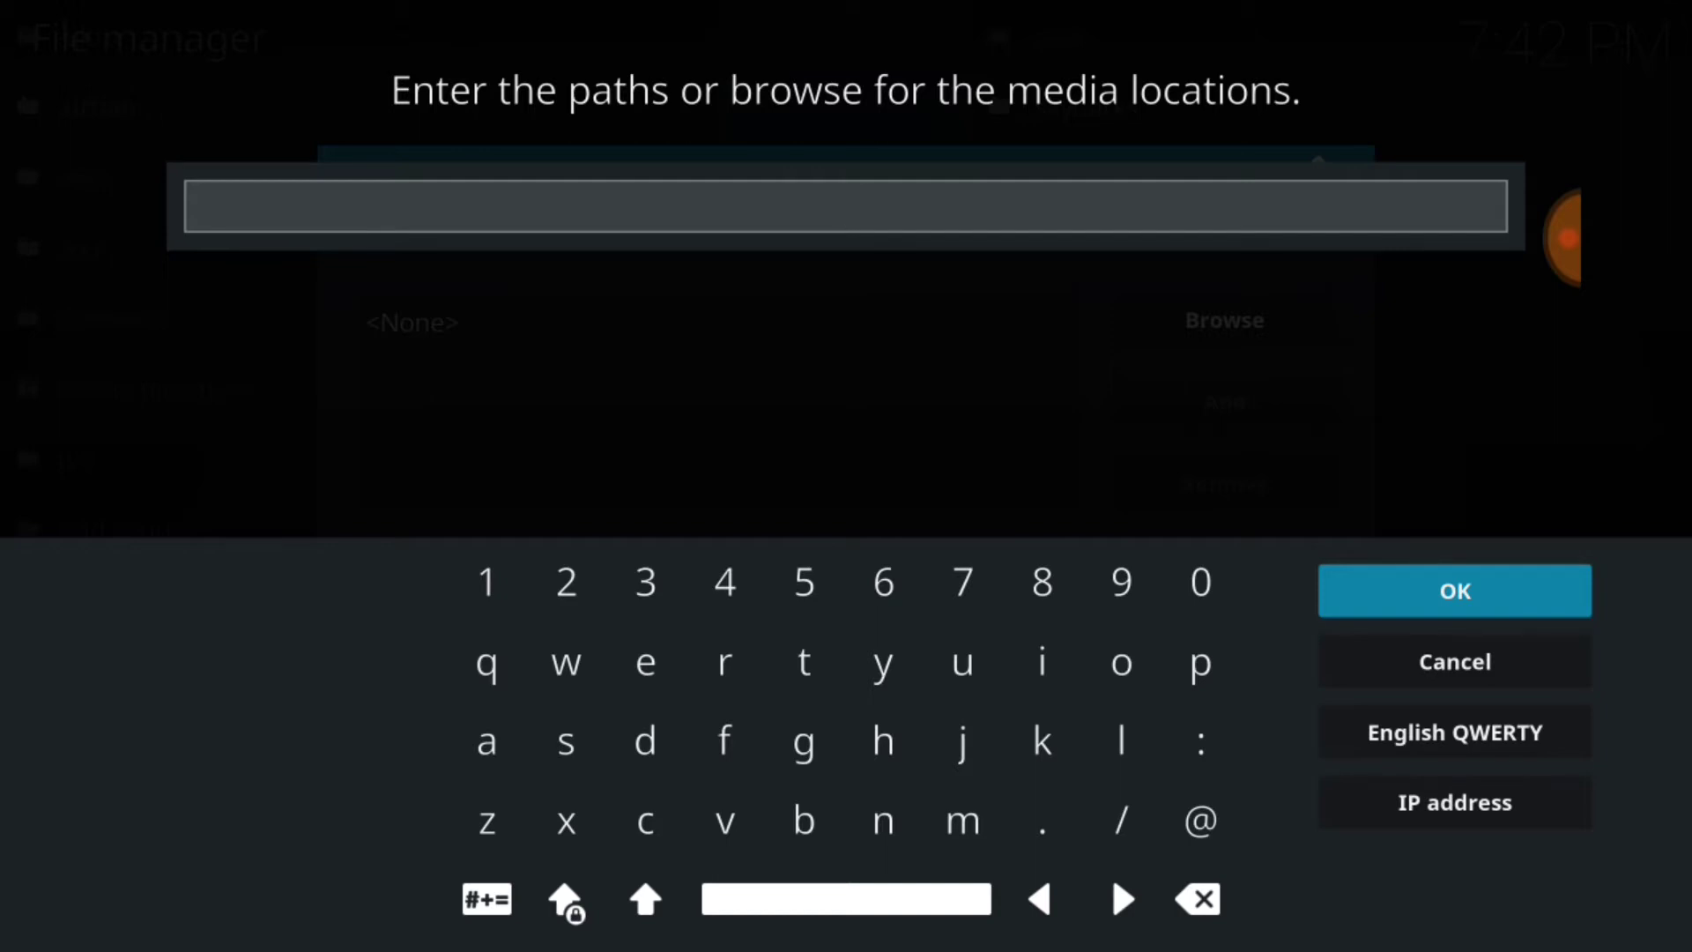
{"action": "type", "text": "htt"}
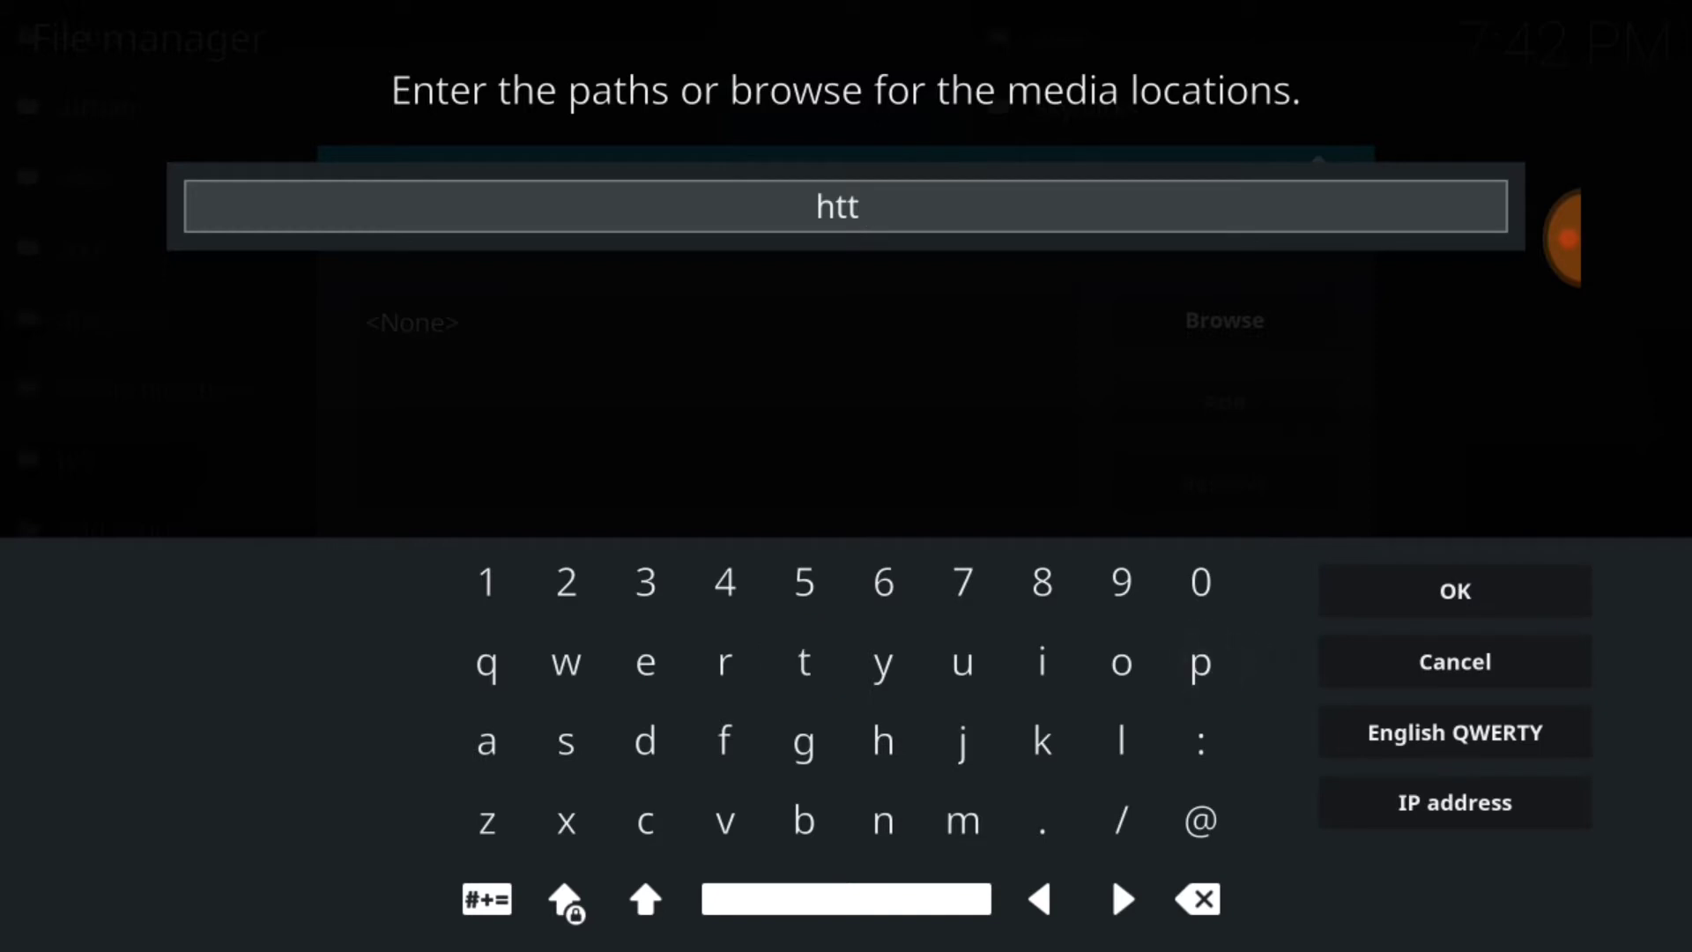
{"action": "type", "text": "p://a"}
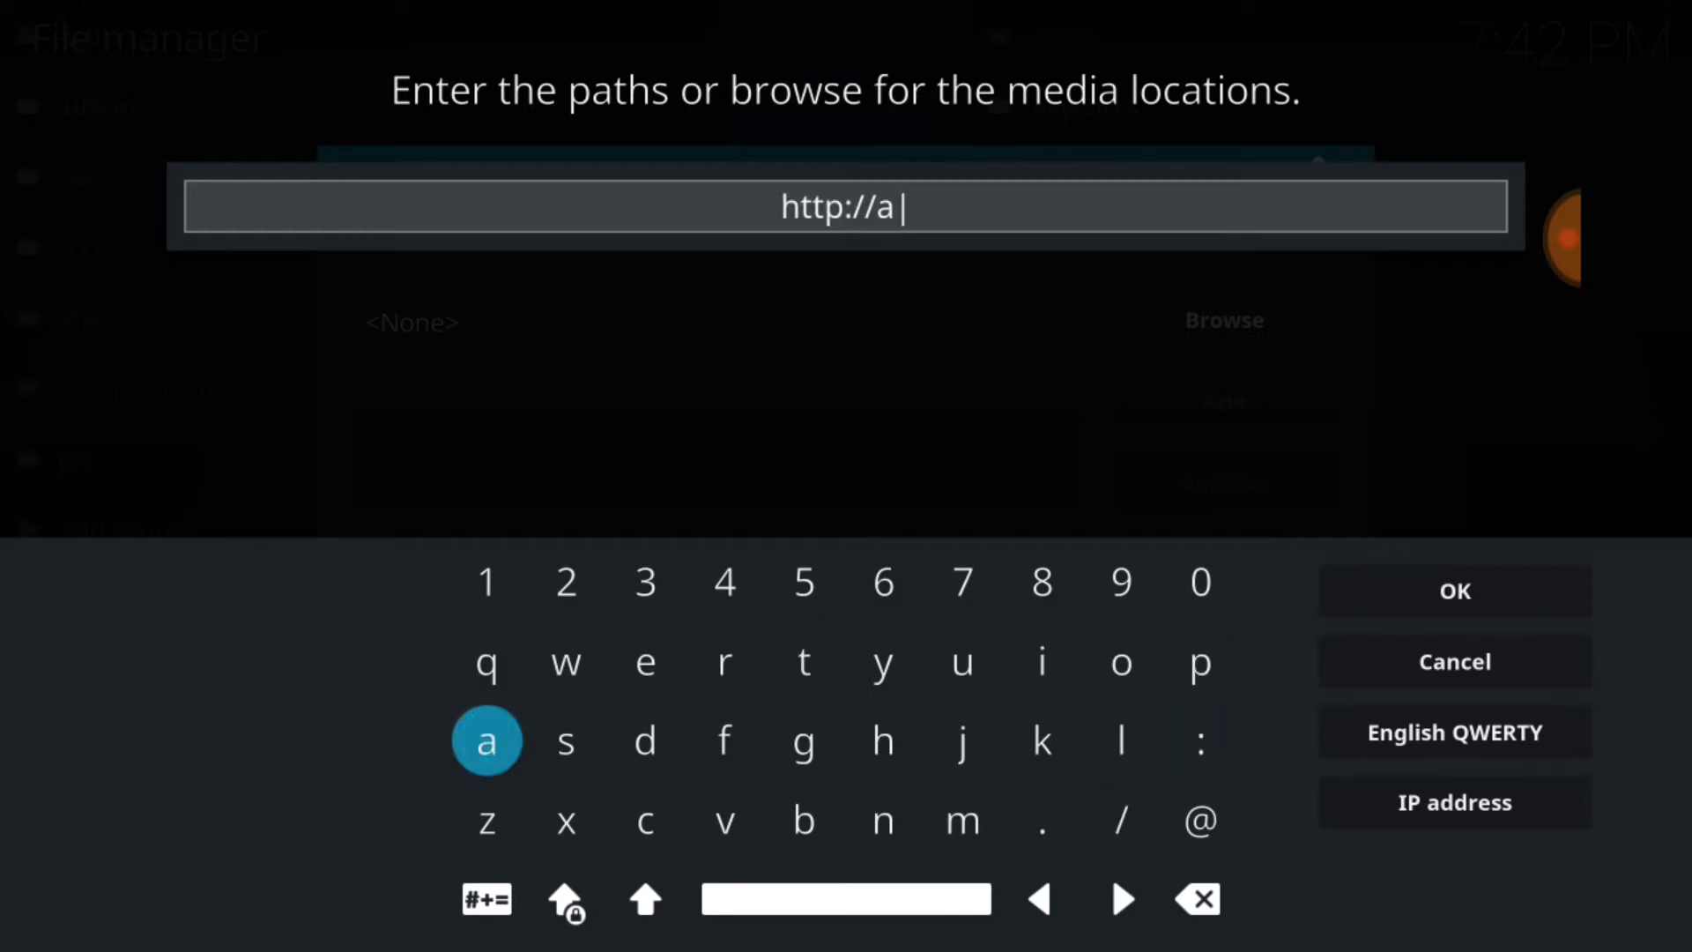
{"action": "type", "text": "ddons"}
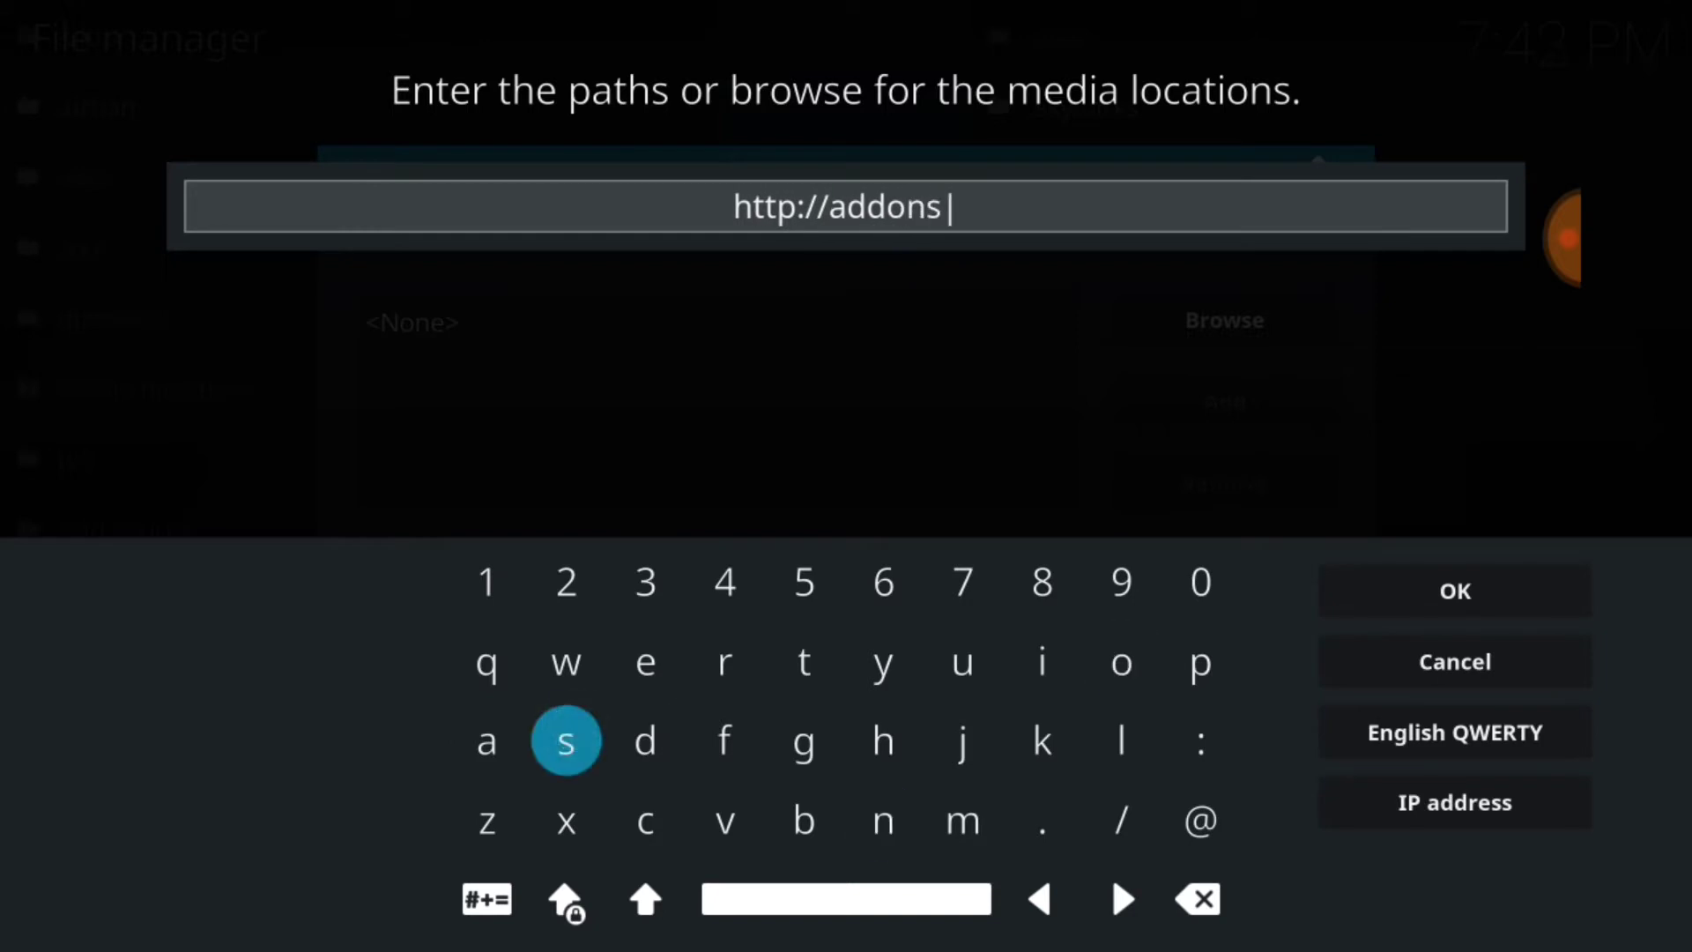
{"action": "type", "text": "4kodi"}
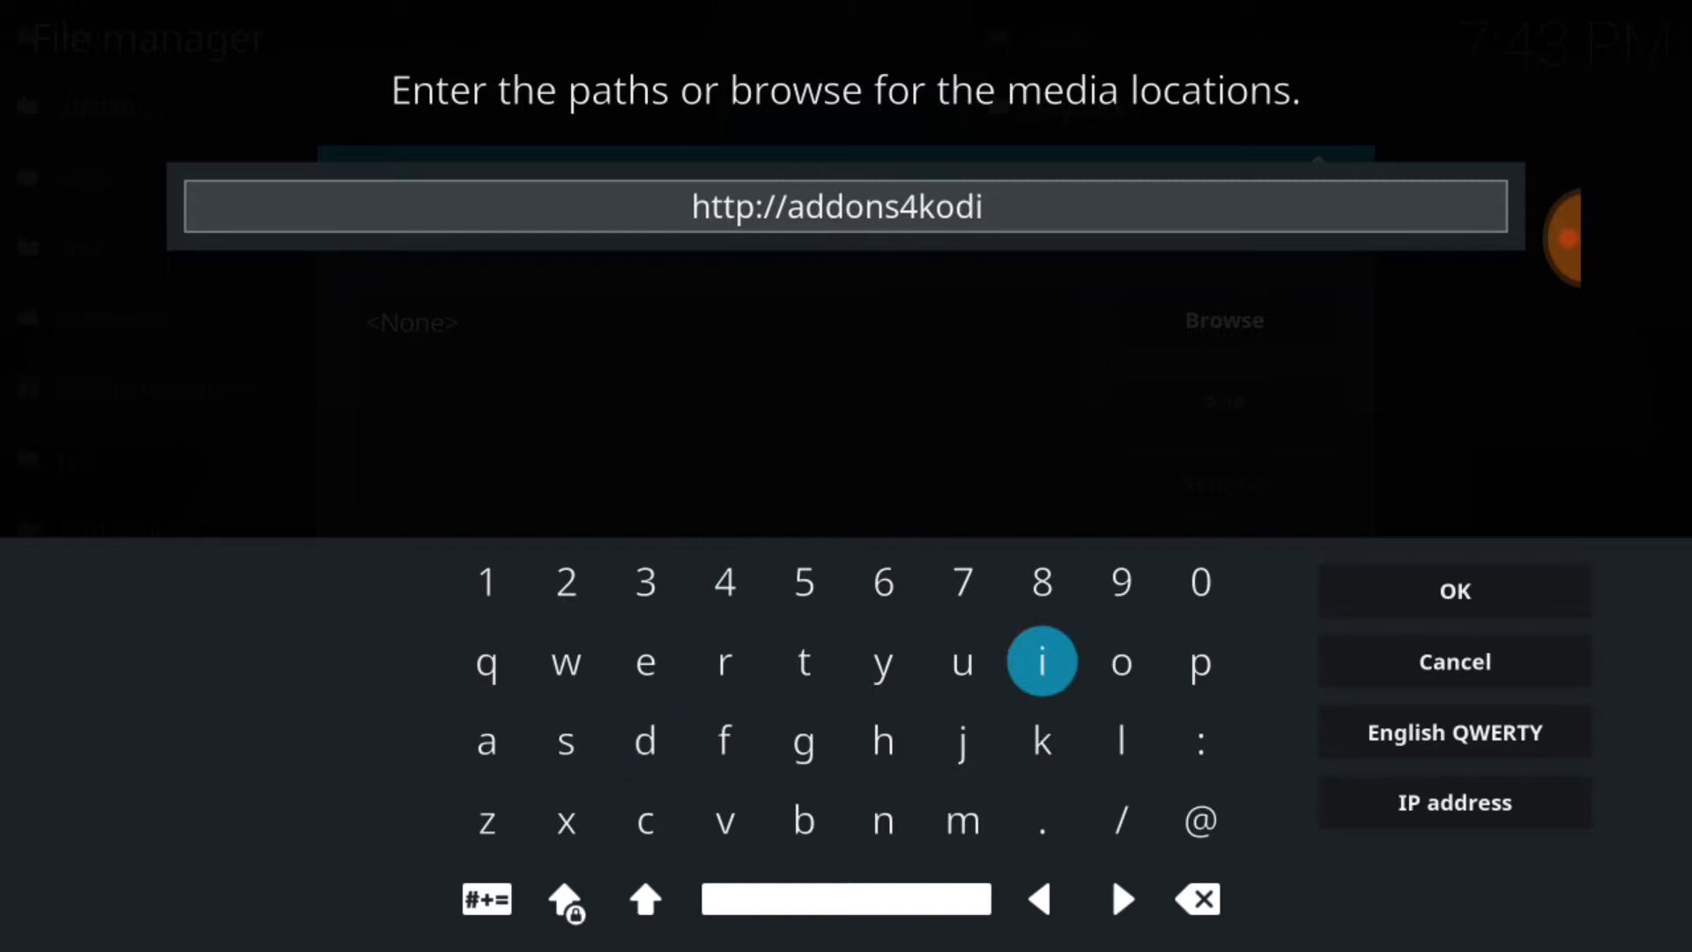
{"action": "type", "text": ".site"}
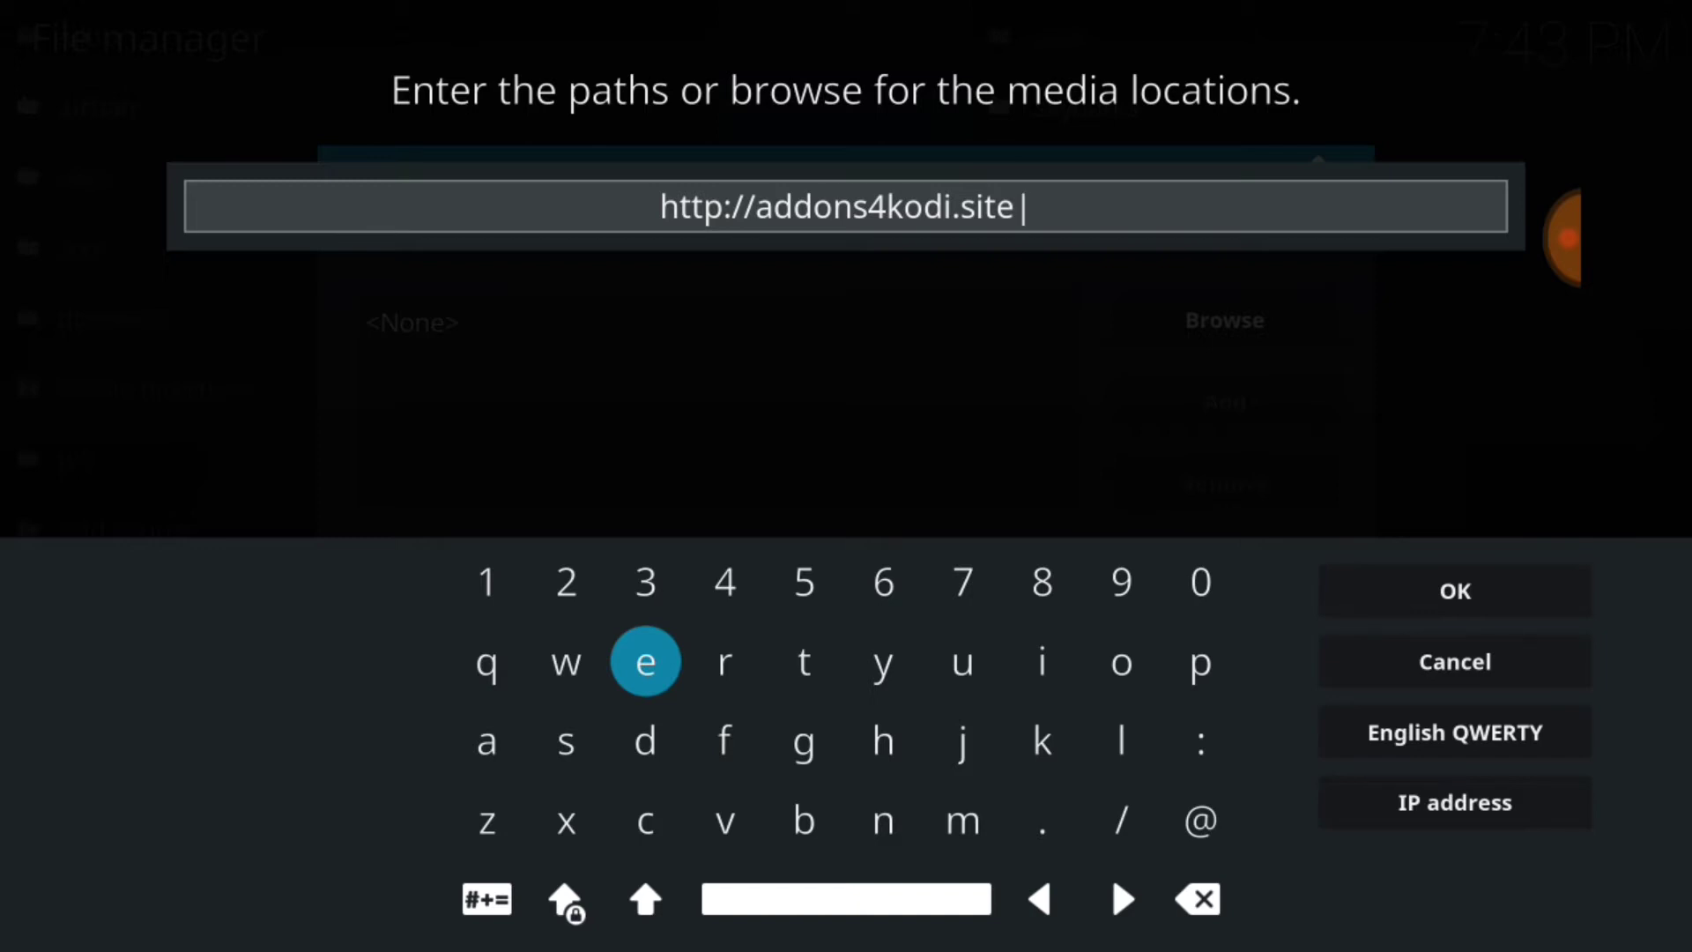
{"action": "key", "text": "Return"}
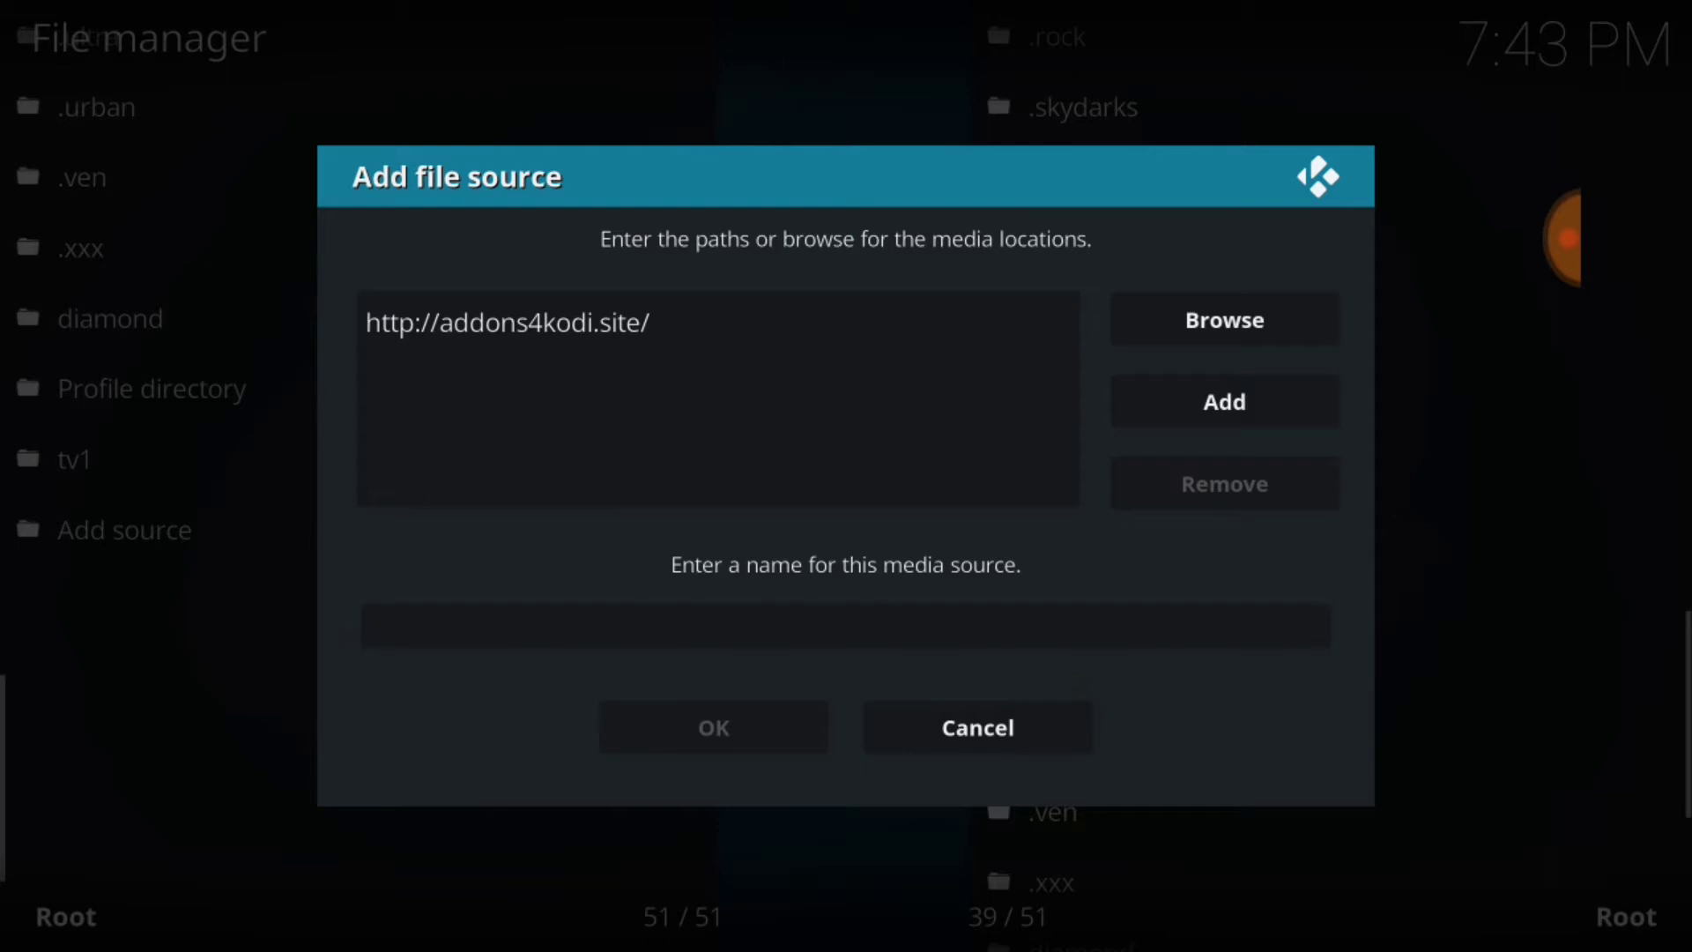
{"action": "left_click", "coordinate": [1088, 621]}
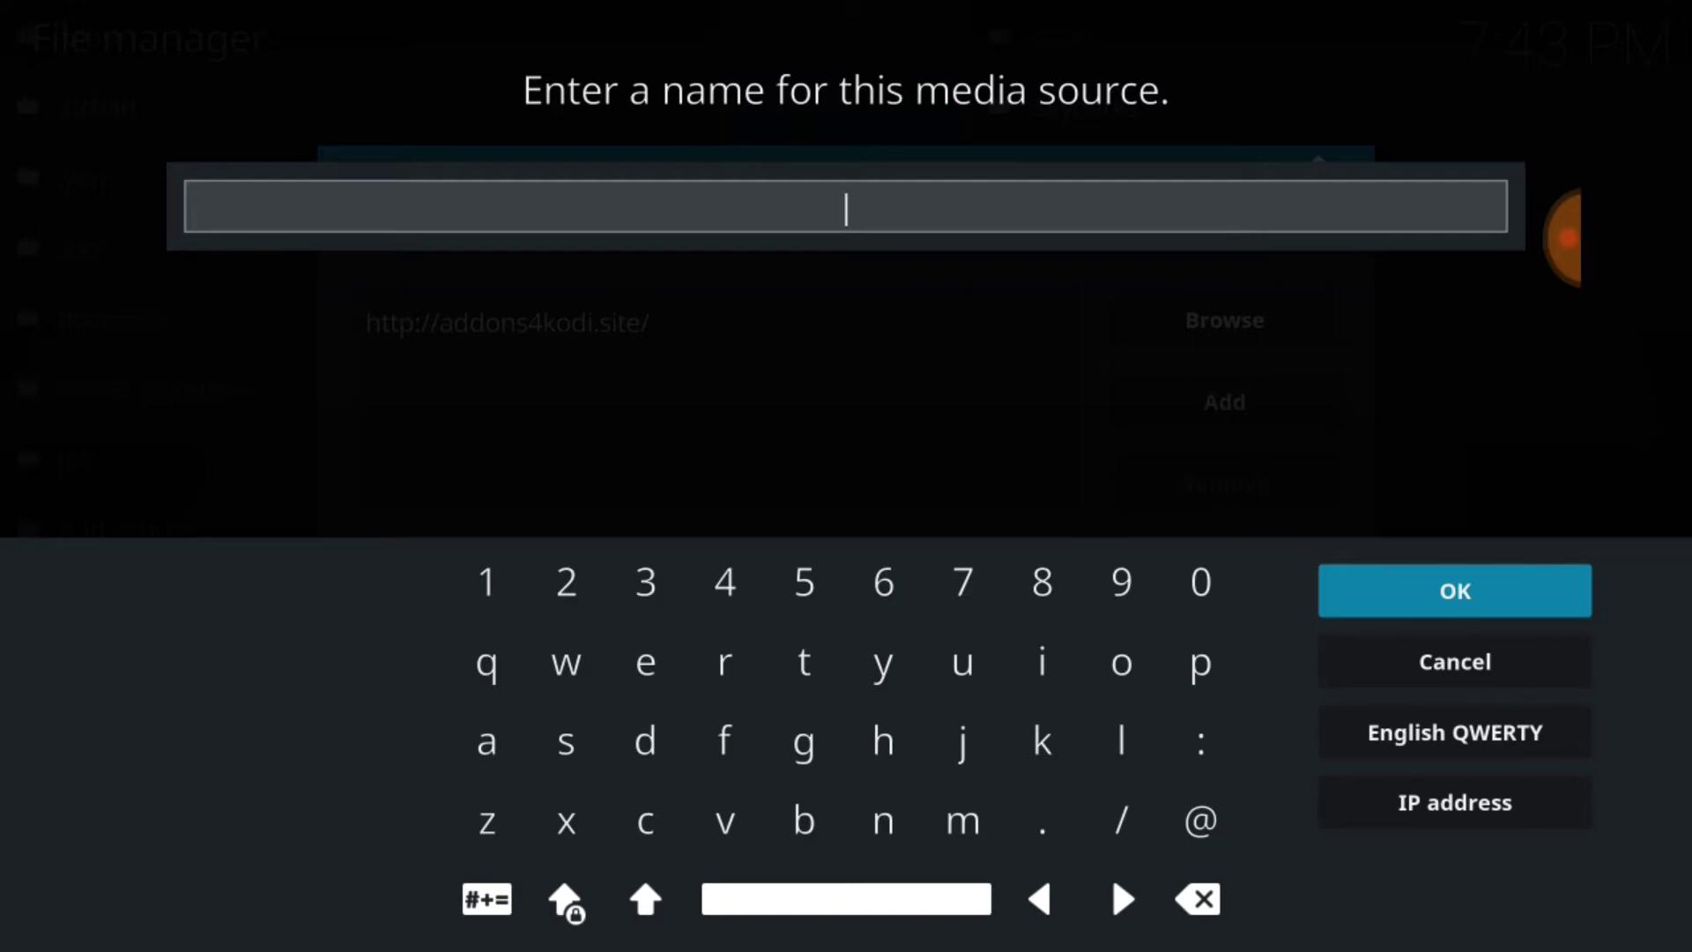
{"action": "left_click", "coordinate": [1043, 822]}
{"action": "left_click", "coordinate": [1042, 661]}
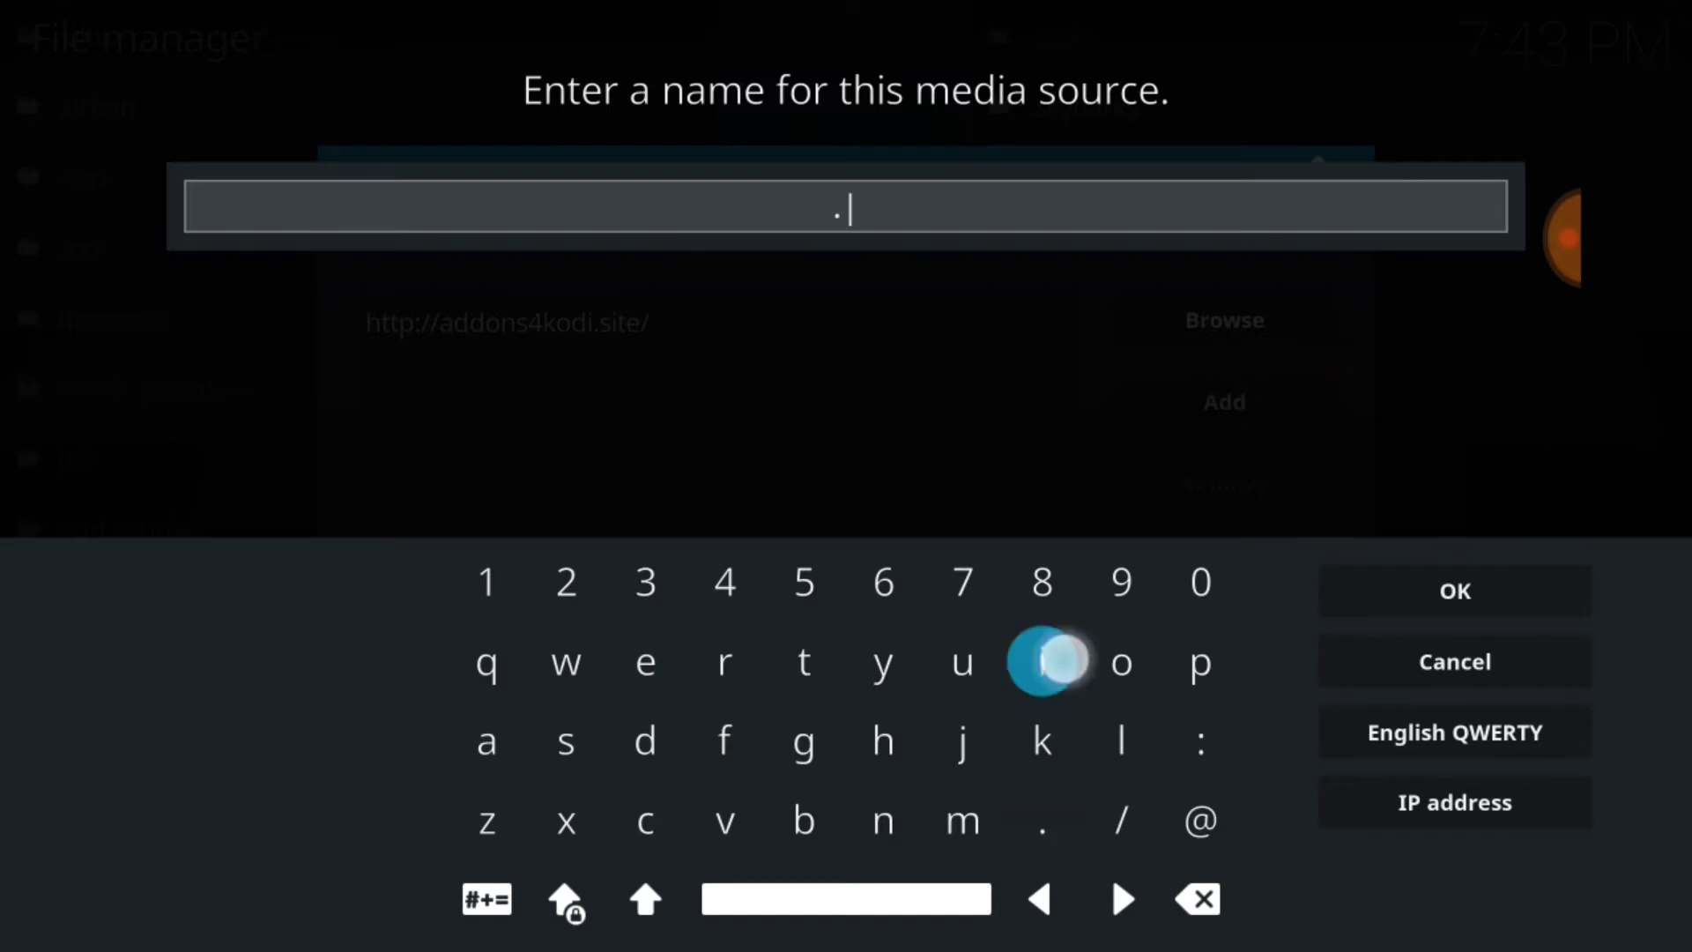
{"action": "left_click", "coordinate": [884, 822]}
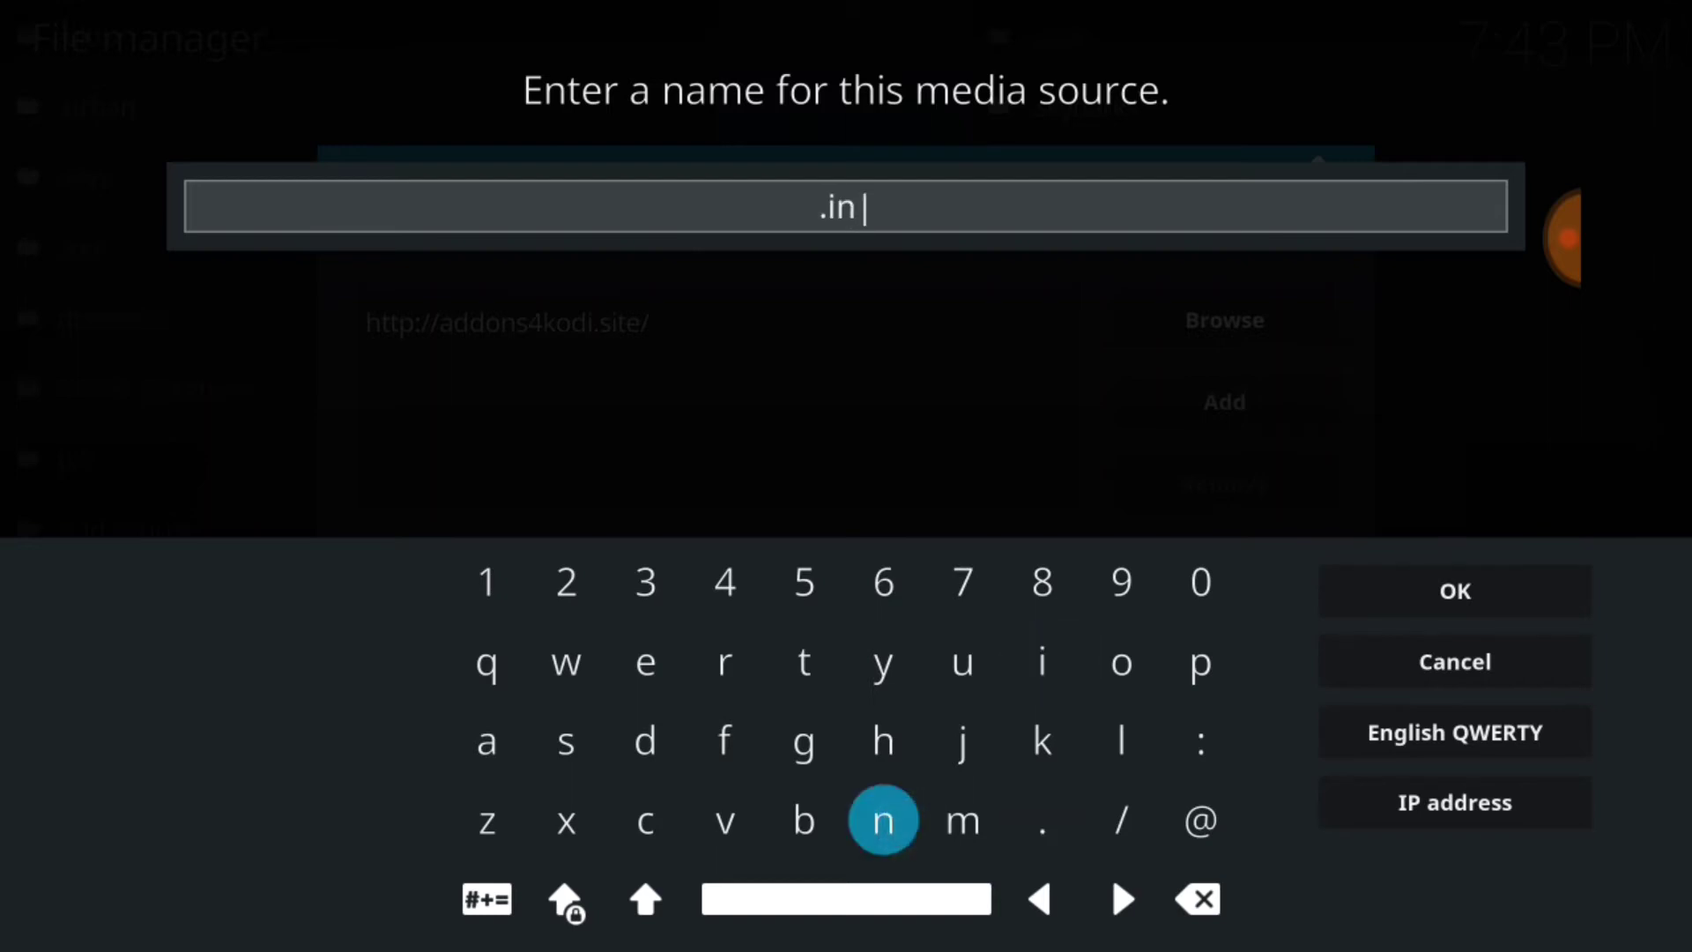
{"action": "left_click", "coordinate": [640, 821]}
{"action": "left_click", "coordinate": [963, 661]}
{"action": "left_click", "coordinate": [726, 661]}
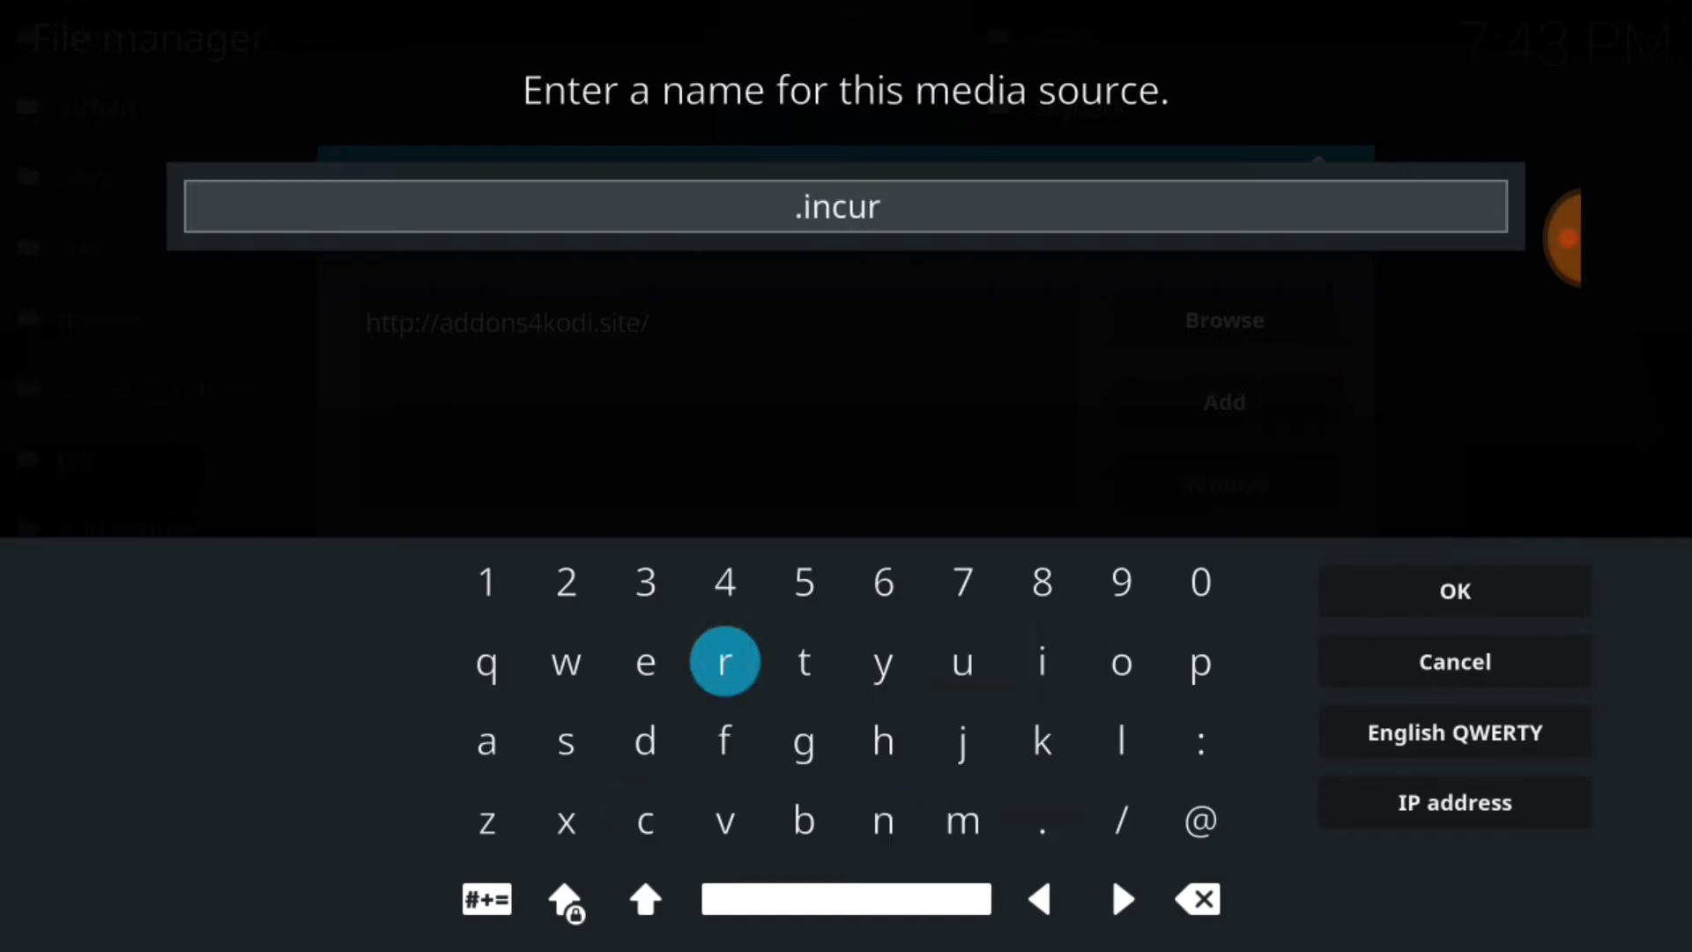
{"action": "left_click", "coordinate": [567, 741]}
{"action": "left_click", "coordinate": [1042, 662]}
{"action": "left_click", "coordinate": [1122, 662]}
{"action": "left_click", "coordinate": [883, 821]}
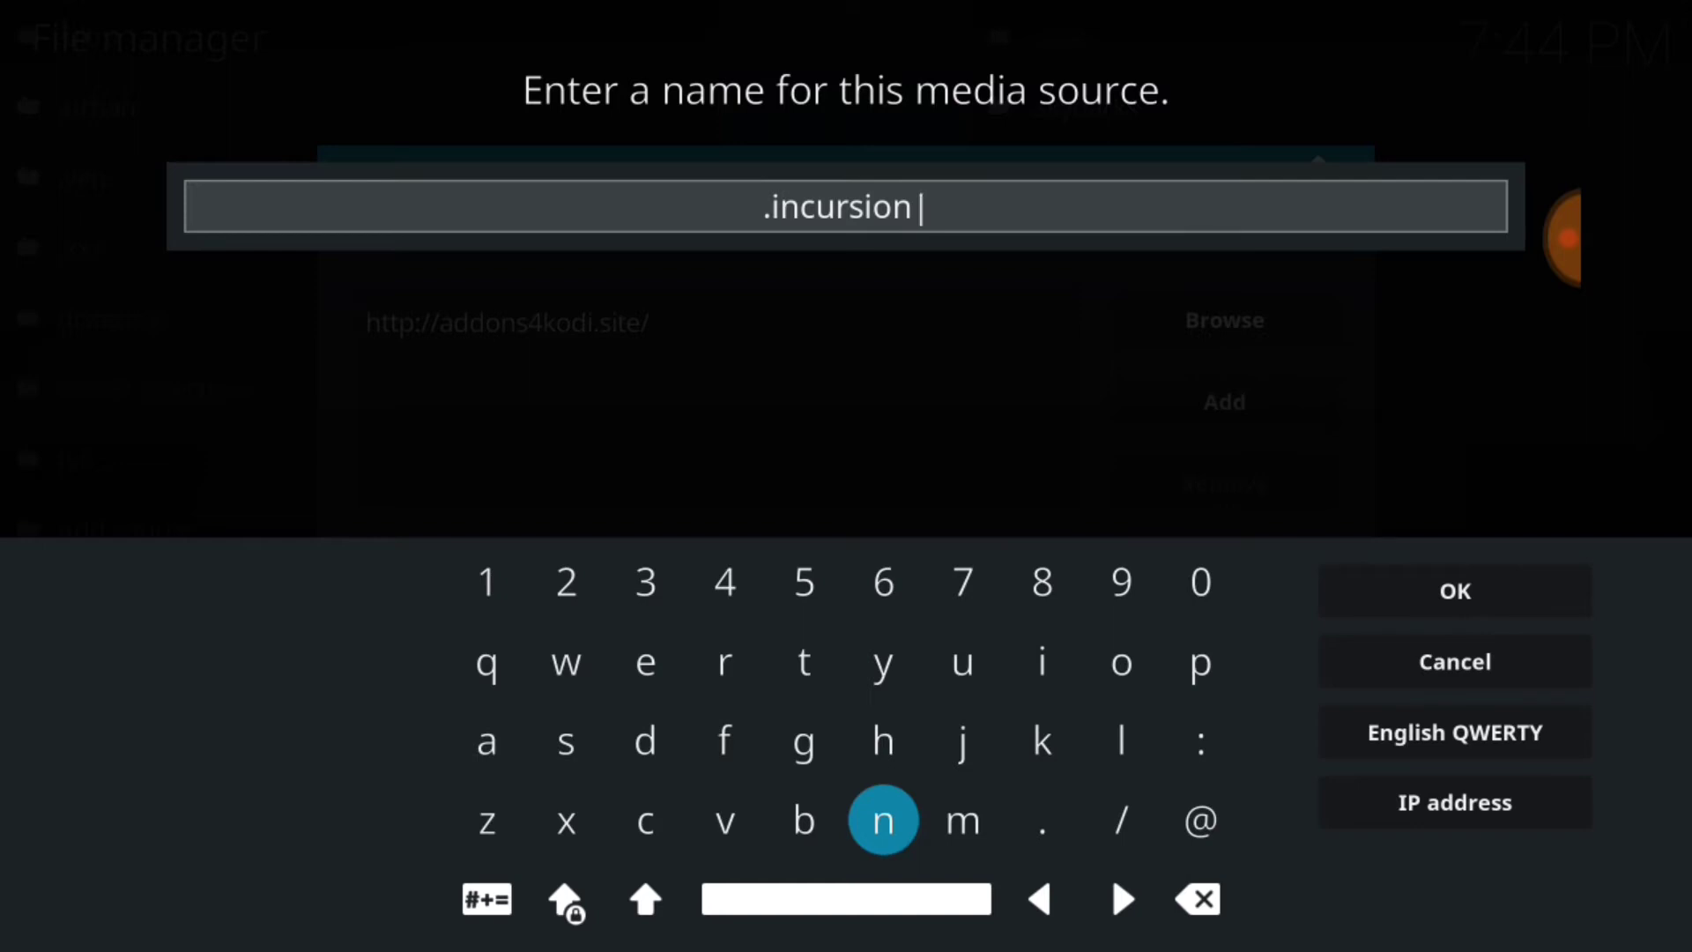
{"action": "left_click", "coordinate": [1454, 592]}
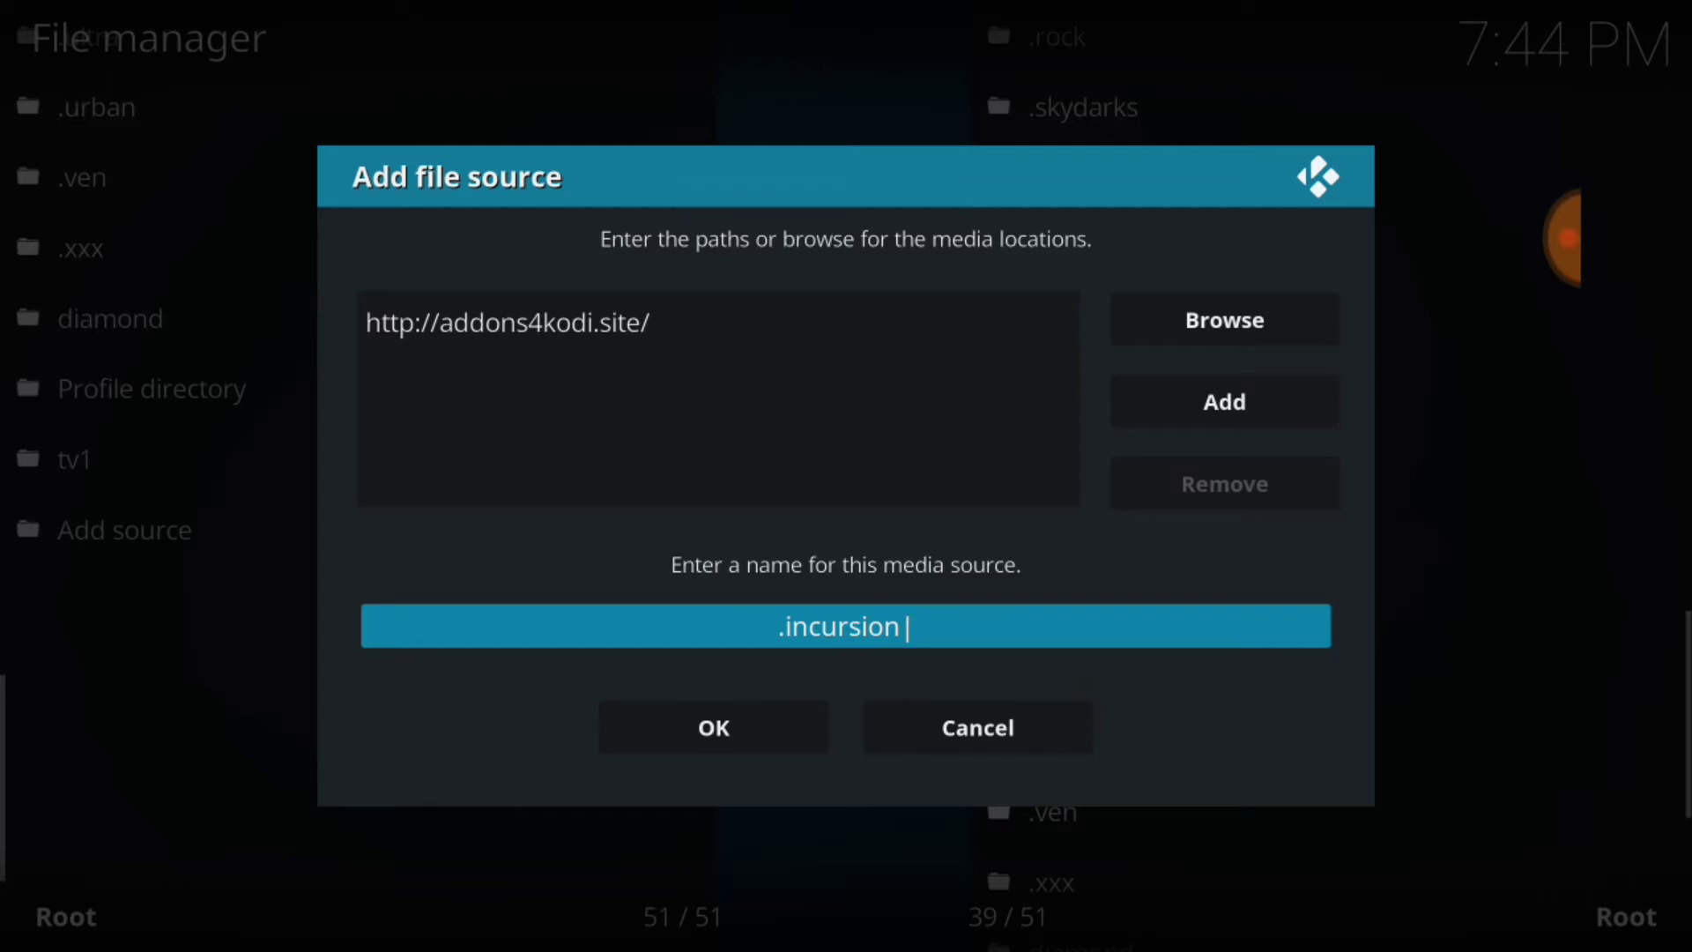
{"action": "left_click", "coordinate": [709, 724]}
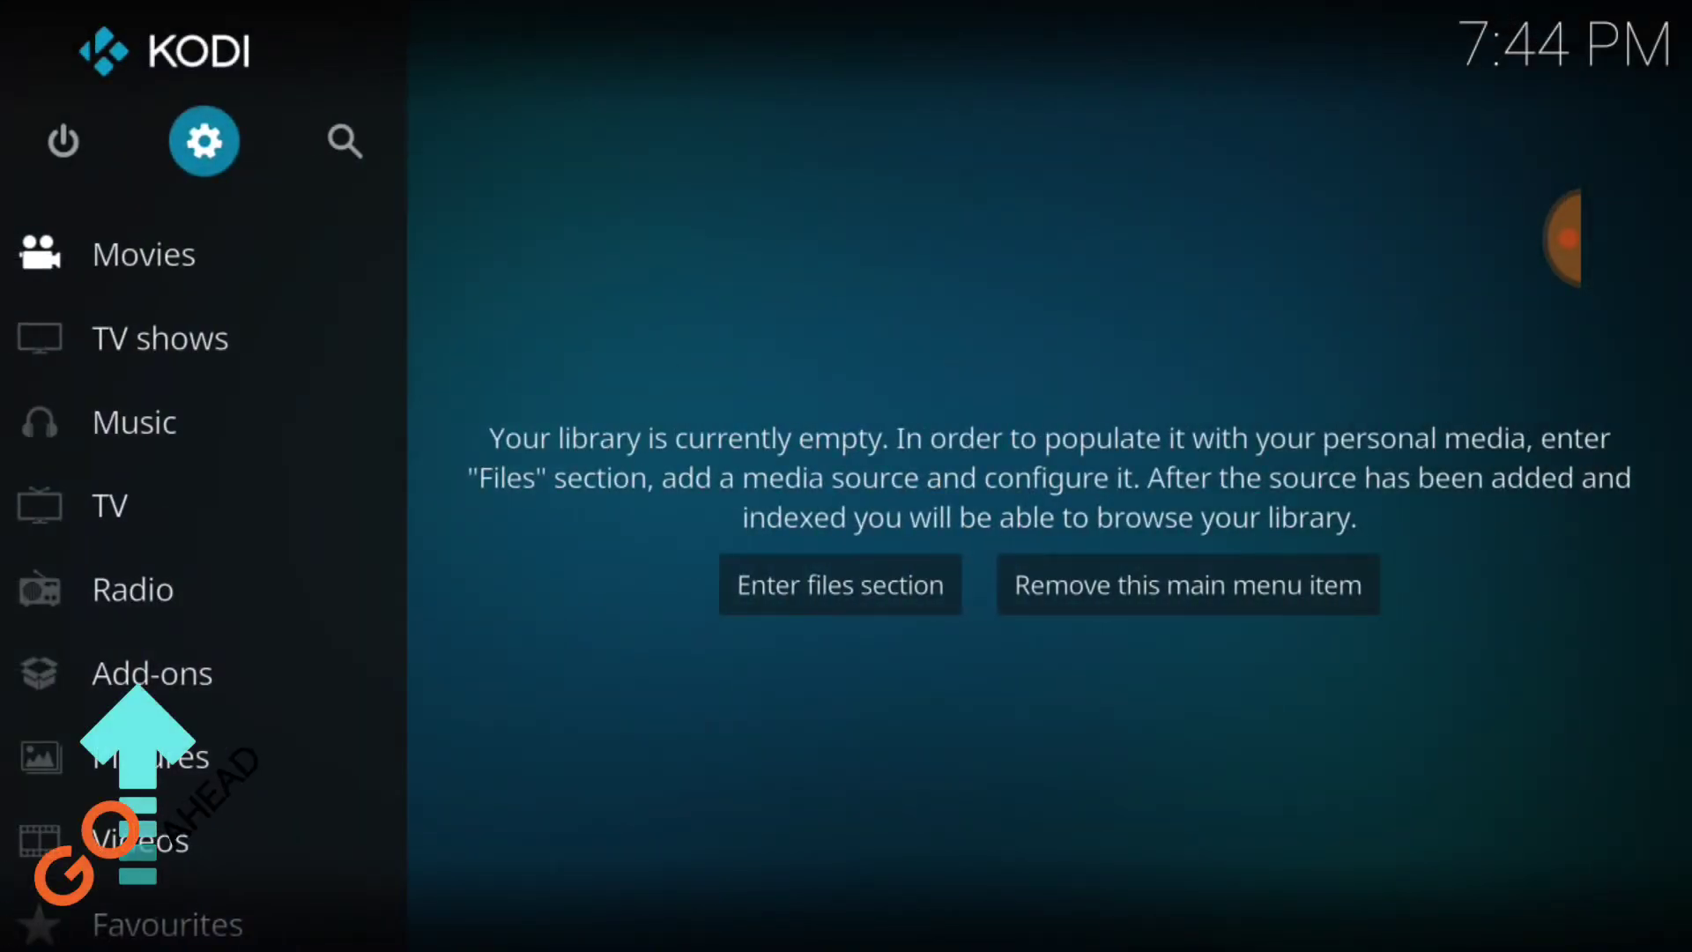
Step: Install incursion.repository-0.0.2.zip from .incursion > repository > repository.incursion
{"action": "left_click", "coordinate": [152, 654]}
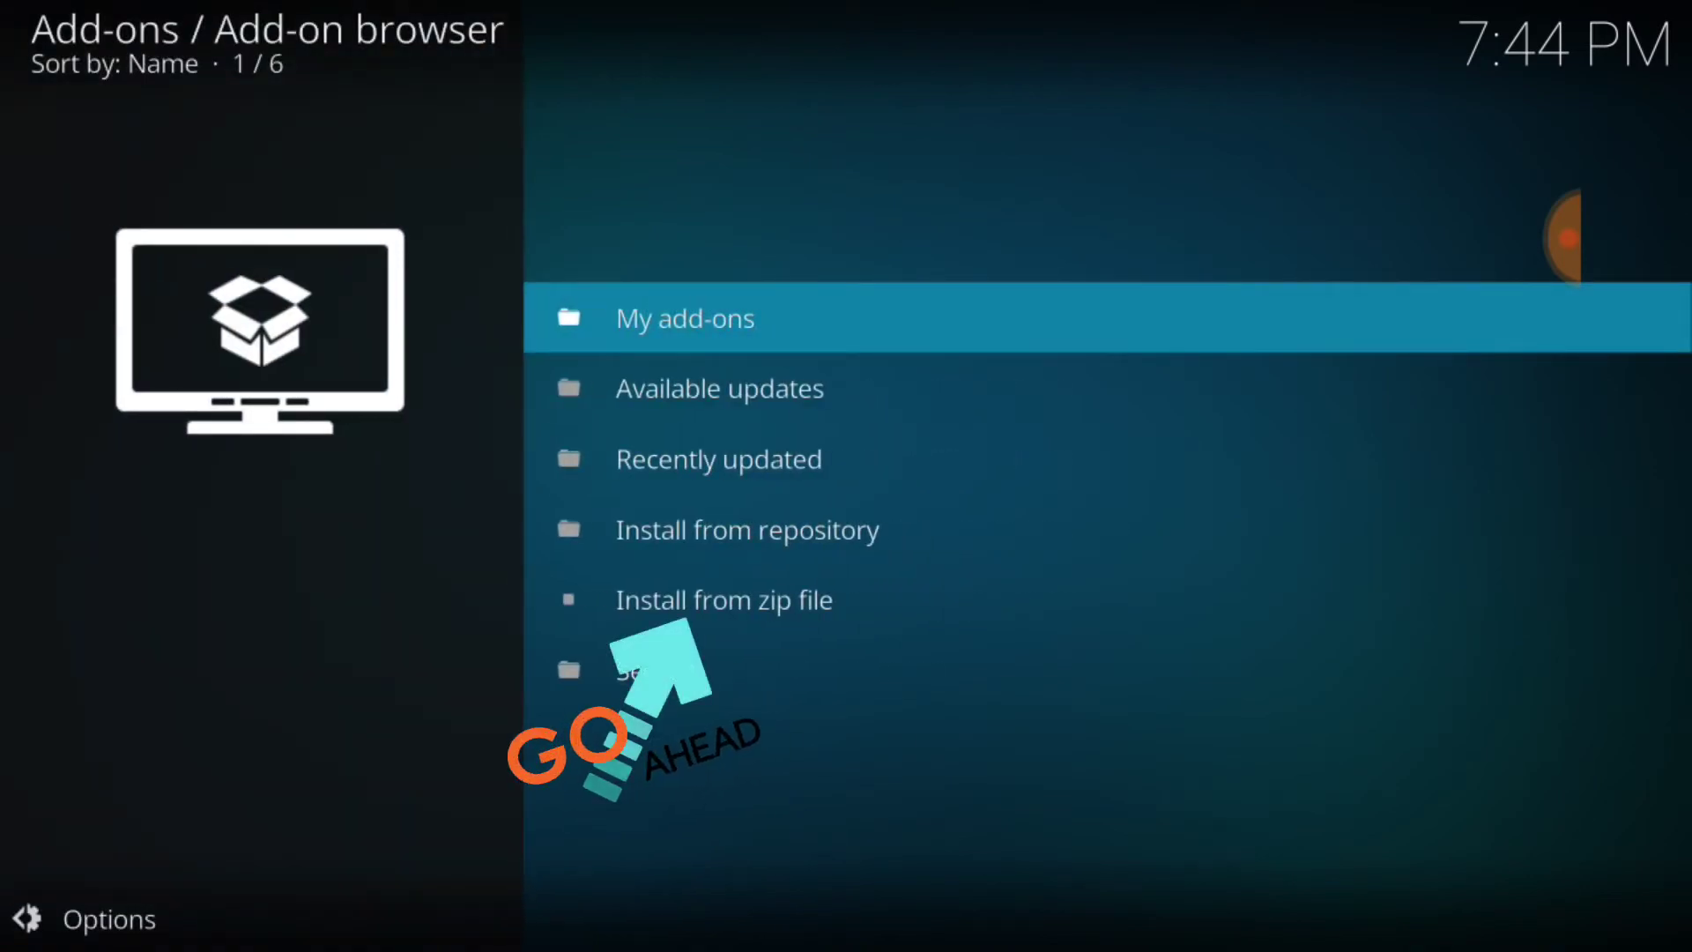
{"action": "left_click", "coordinate": [816, 600]}
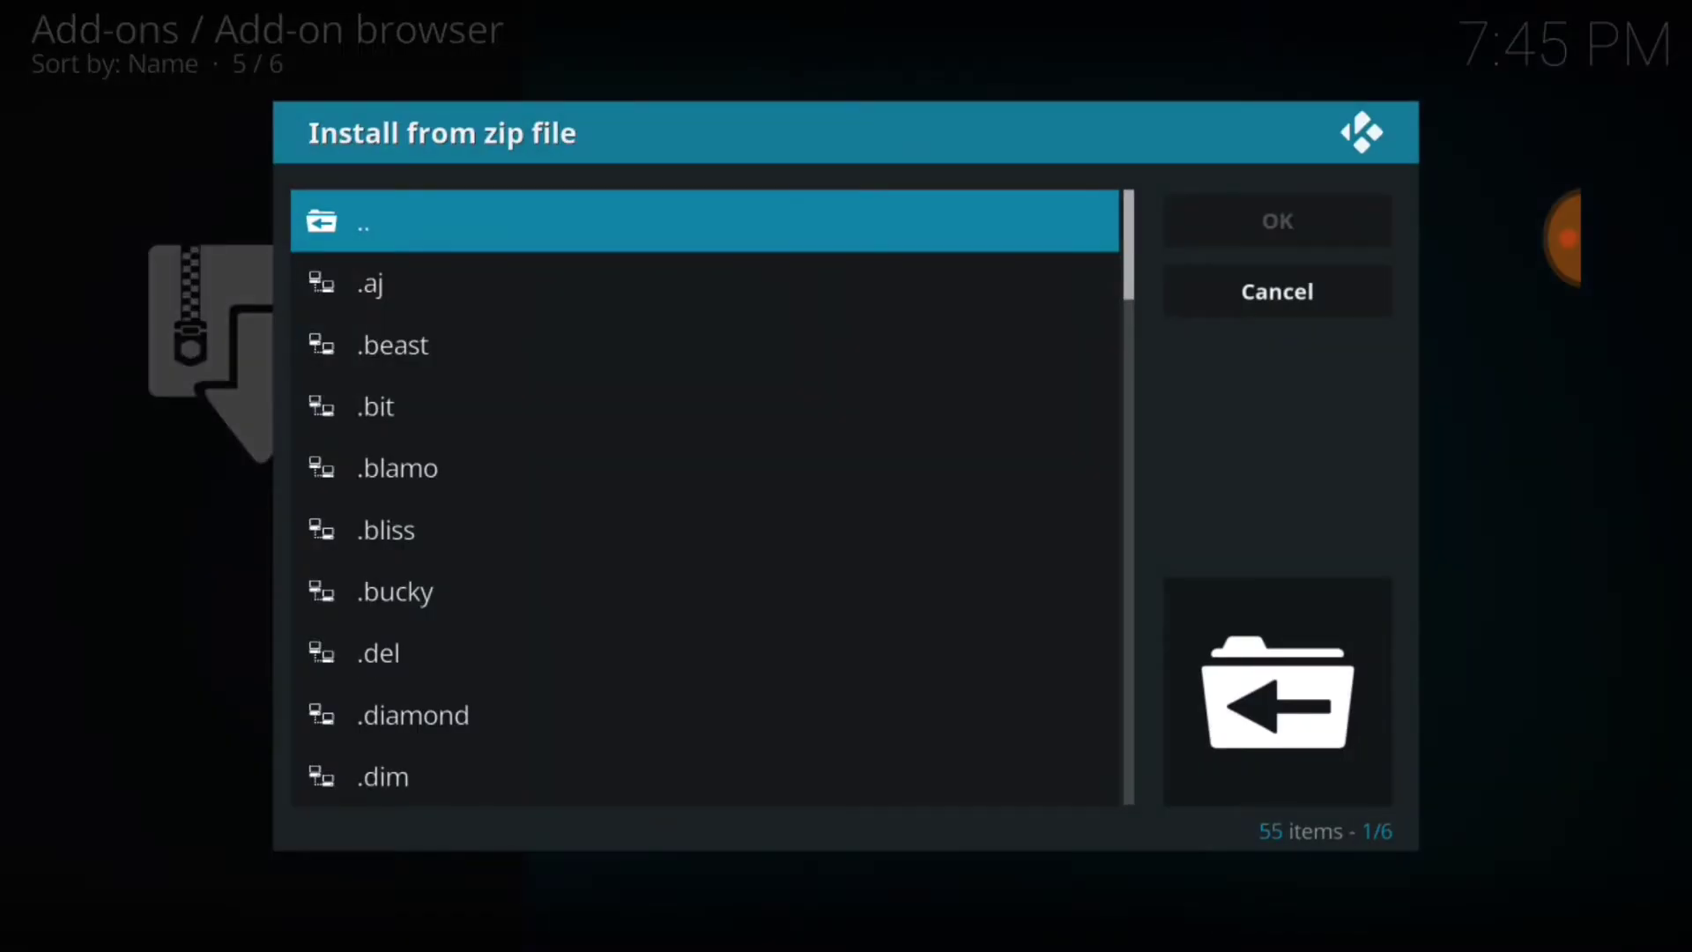
{"action": "left_click_drag", "start_coordinate": [918, 586], "coordinate": [964, 295]}
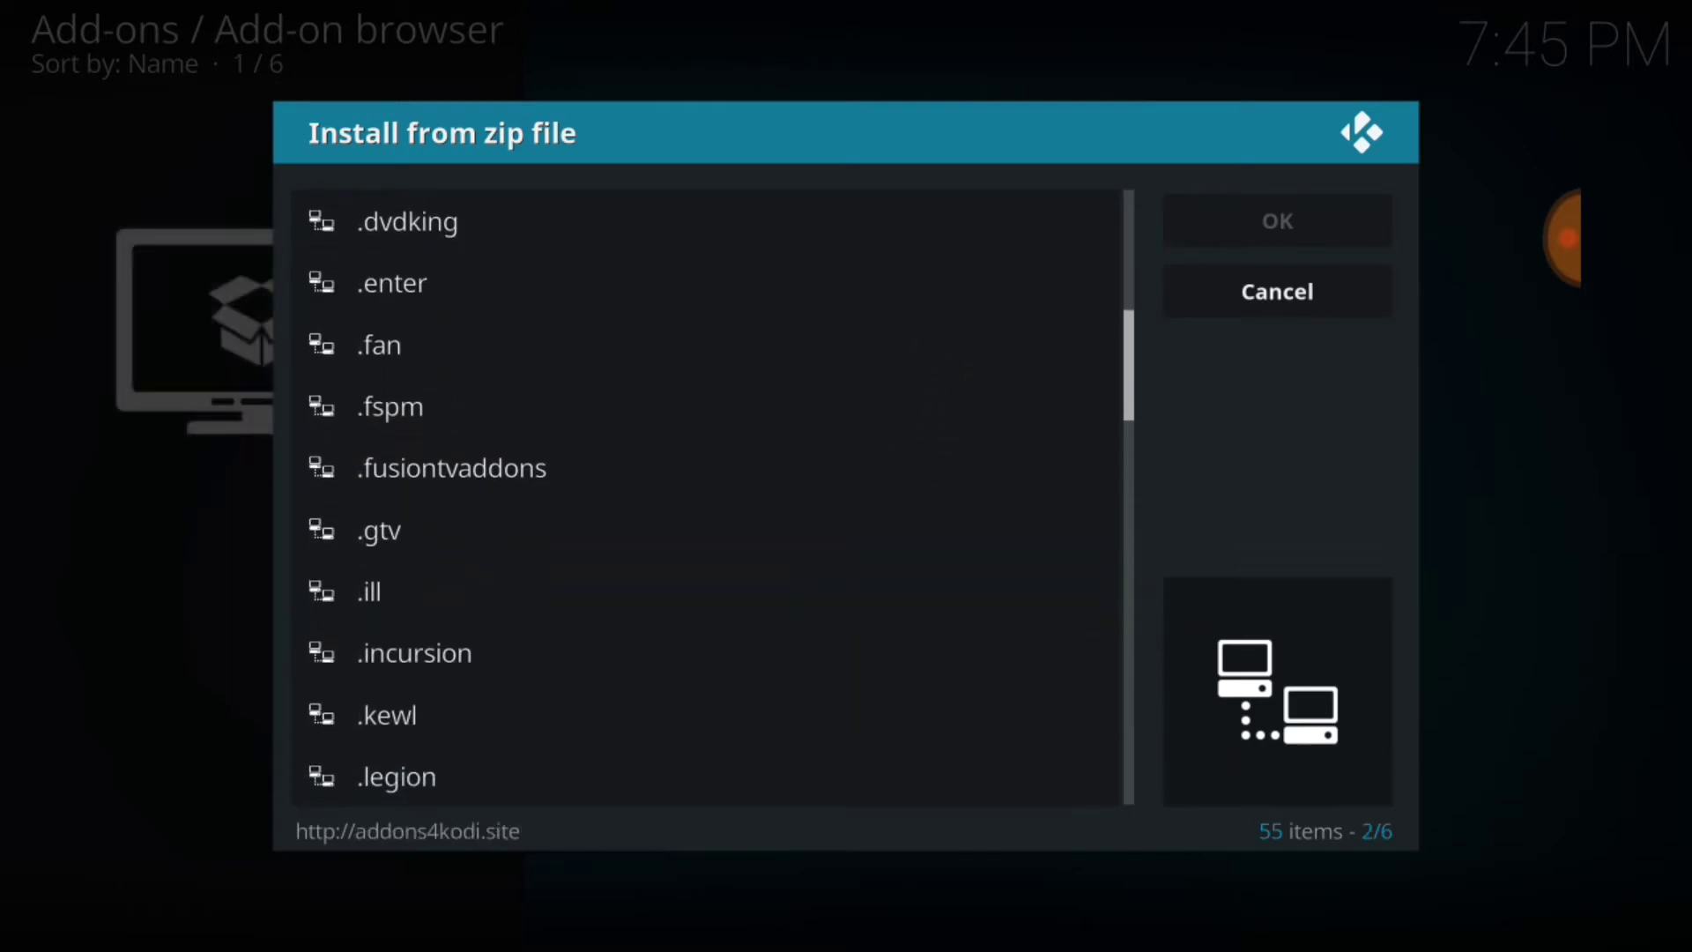
{"action": "left_click", "coordinate": [484, 654]}
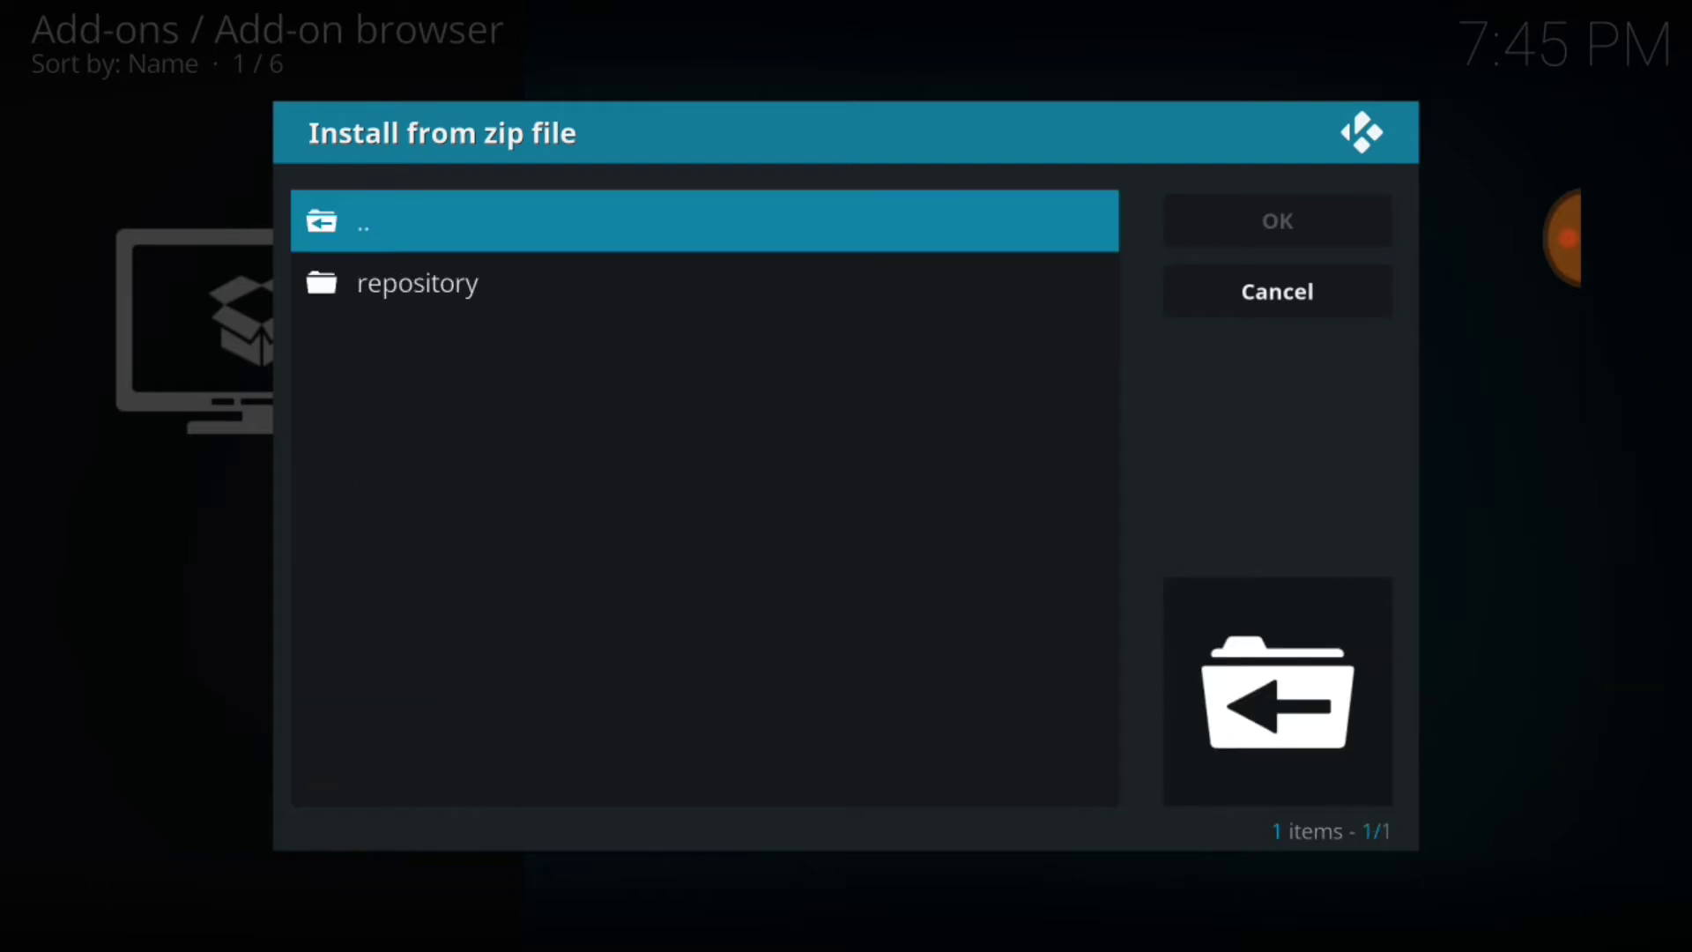
{"action": "left_click", "coordinate": [471, 283]}
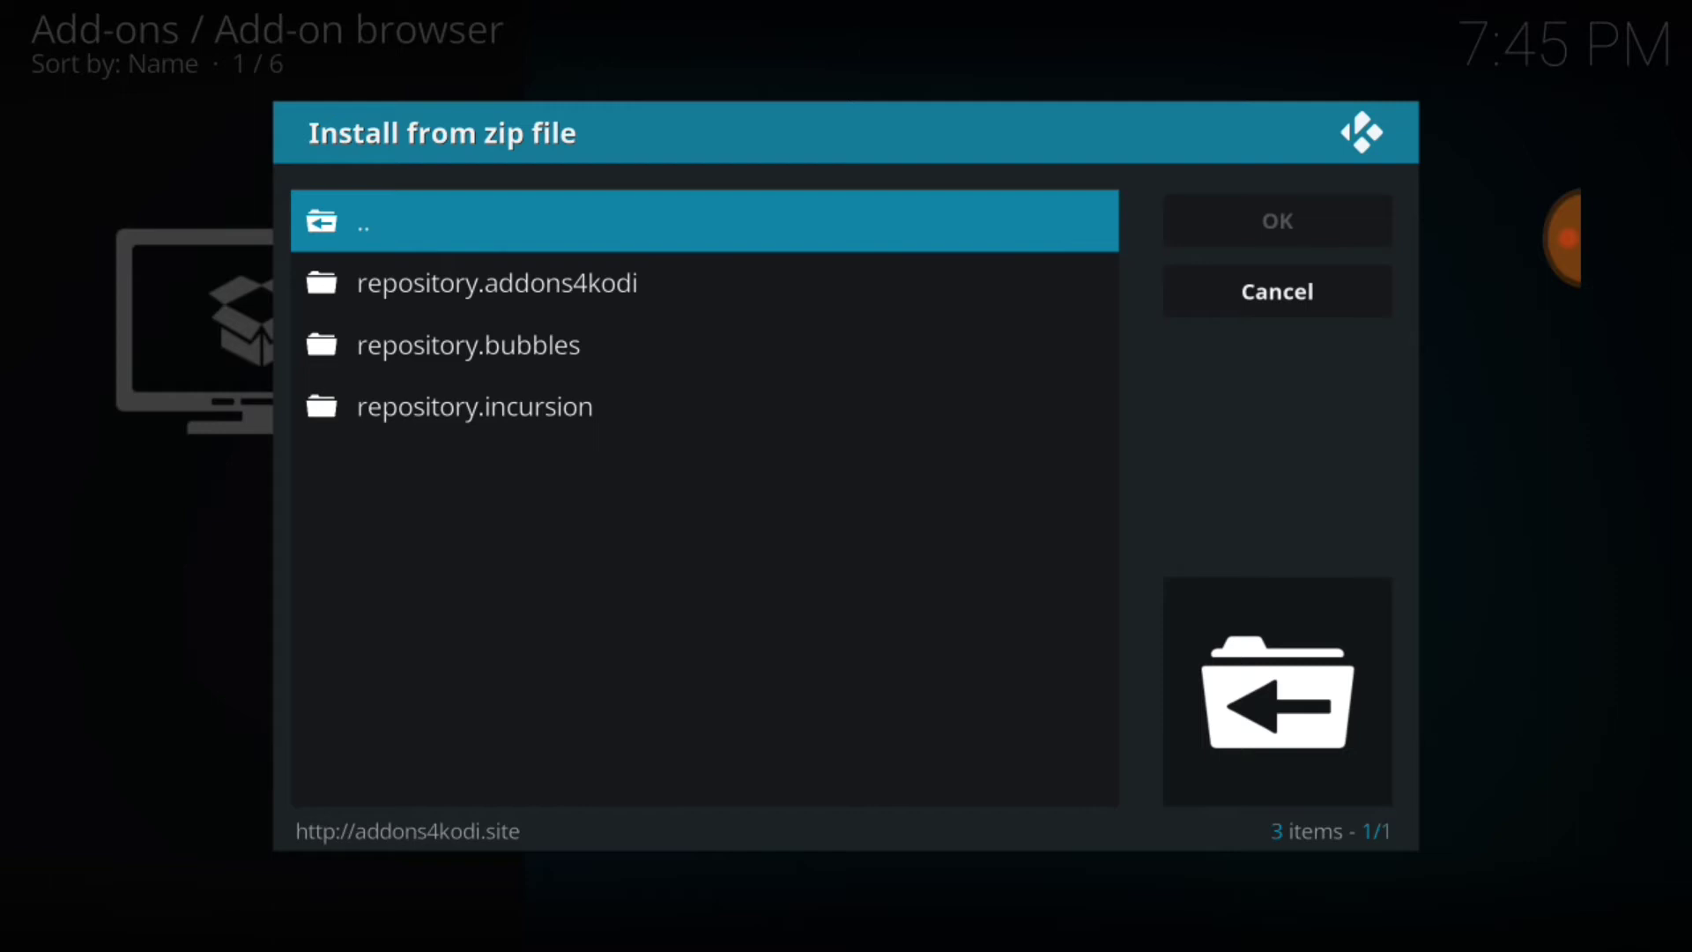
{"action": "left_click", "coordinate": [559, 400]}
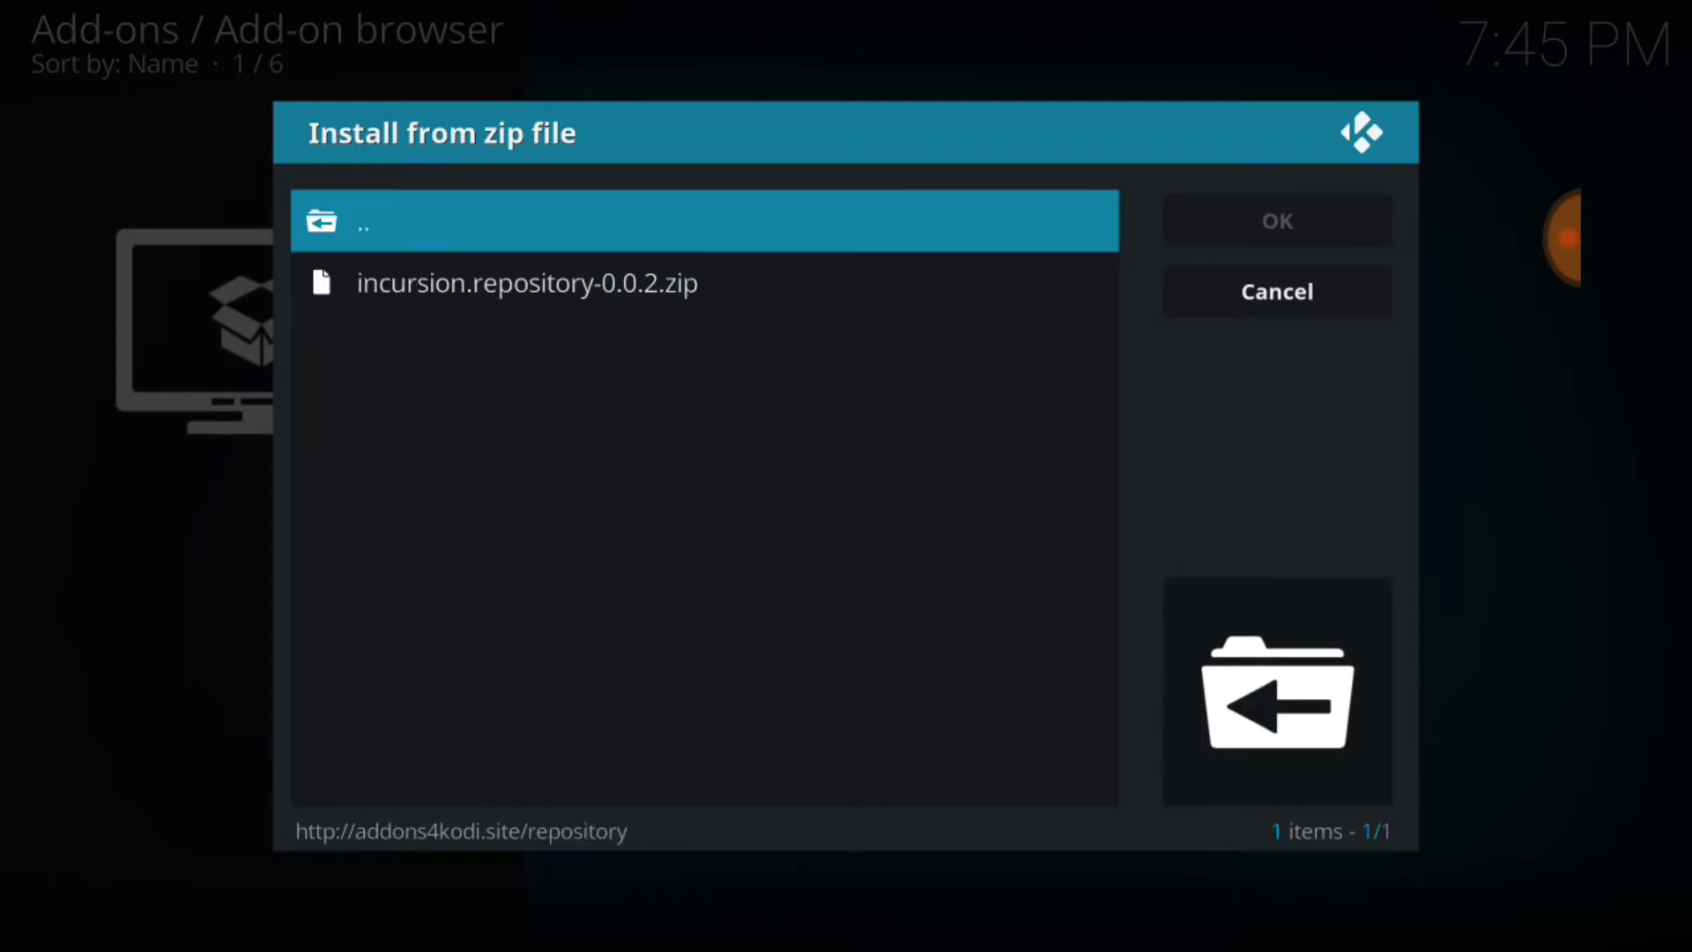
{"action": "left_click", "coordinate": [680, 280]}
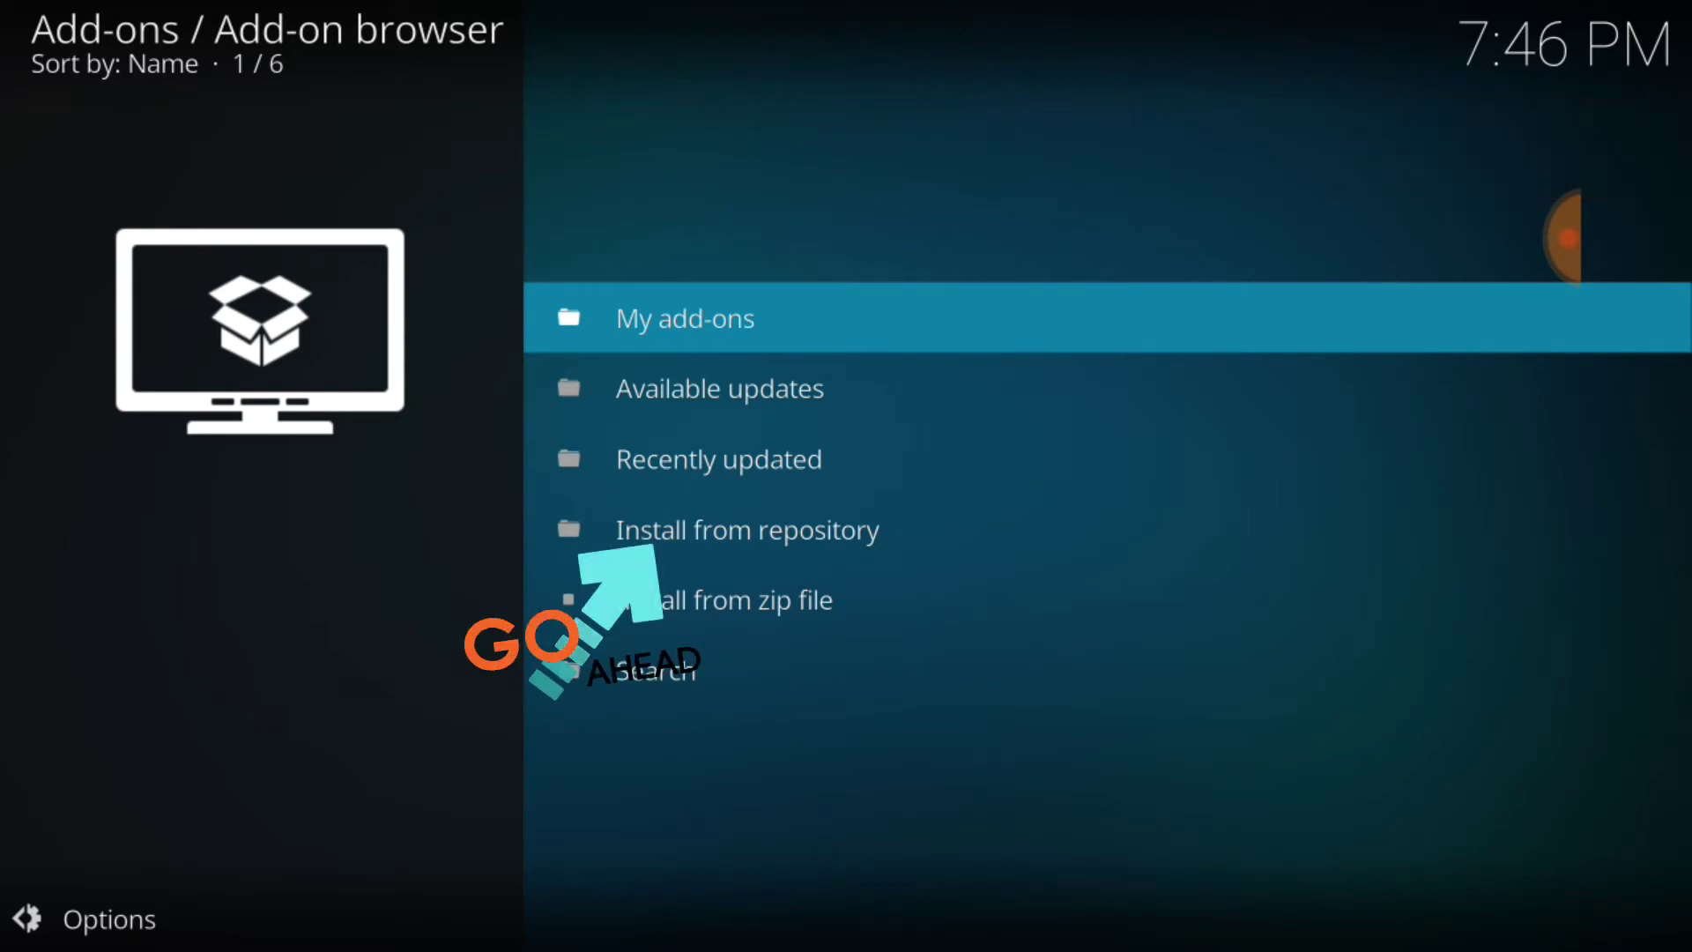
Step: Open Incursion Repository from the Install from repository list
{"action": "left_click", "coordinate": [747, 529]}
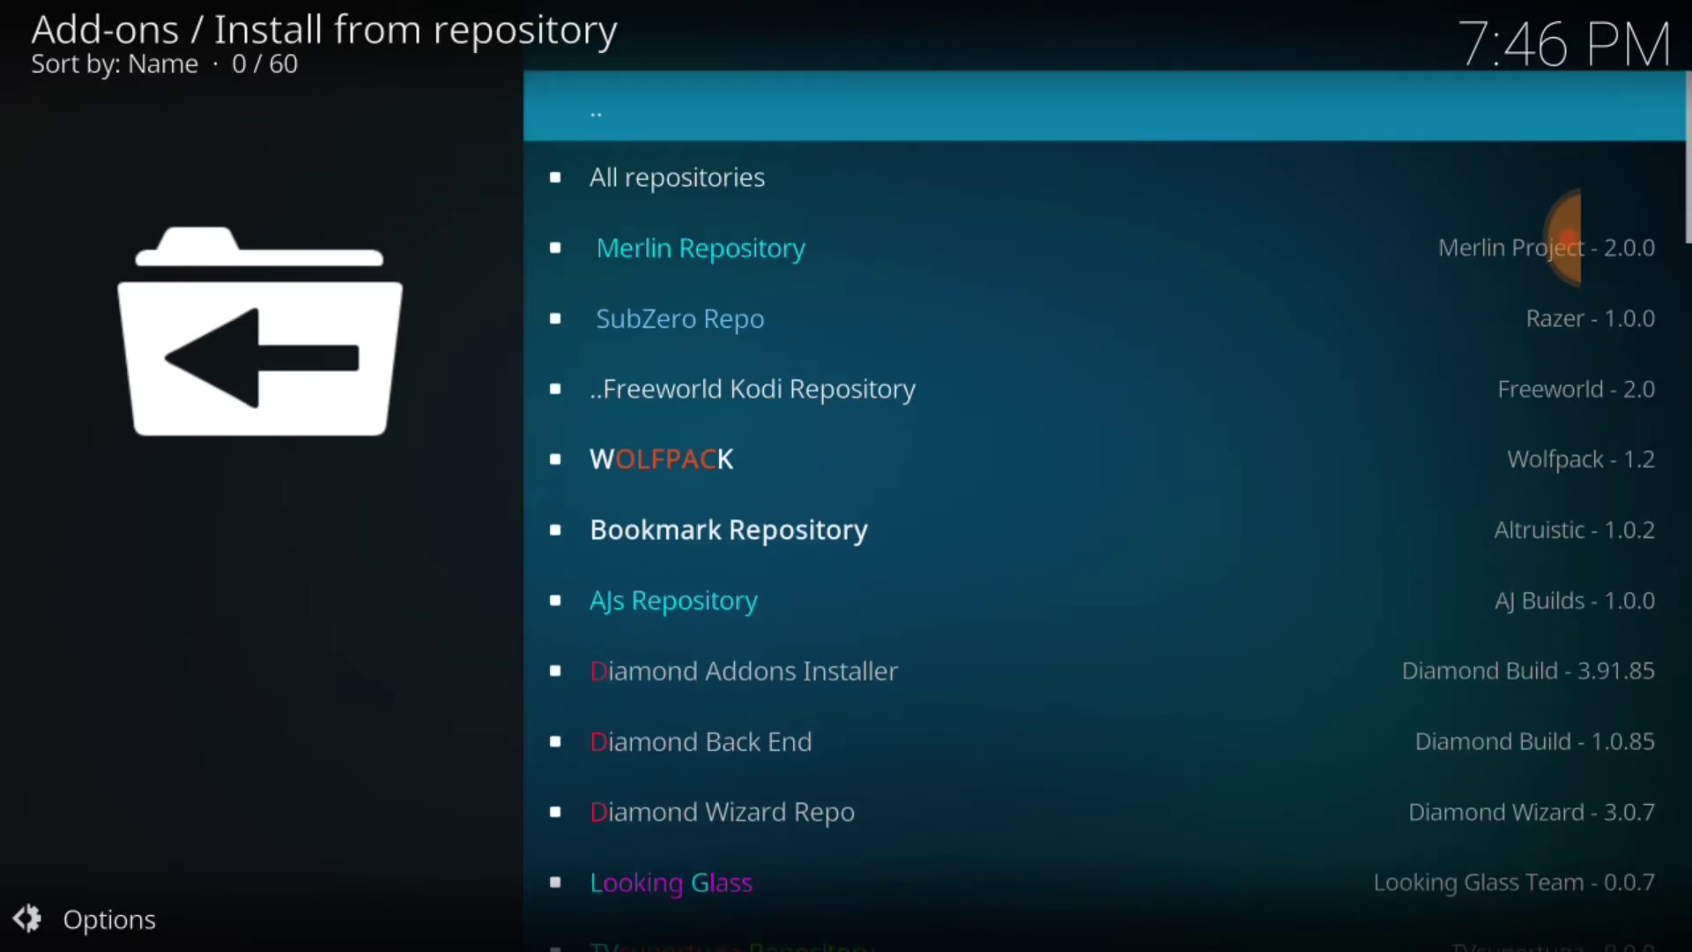
{"action": "left_click_drag", "start_coordinate": [1008, 700], "coordinate": [1043, 256]}
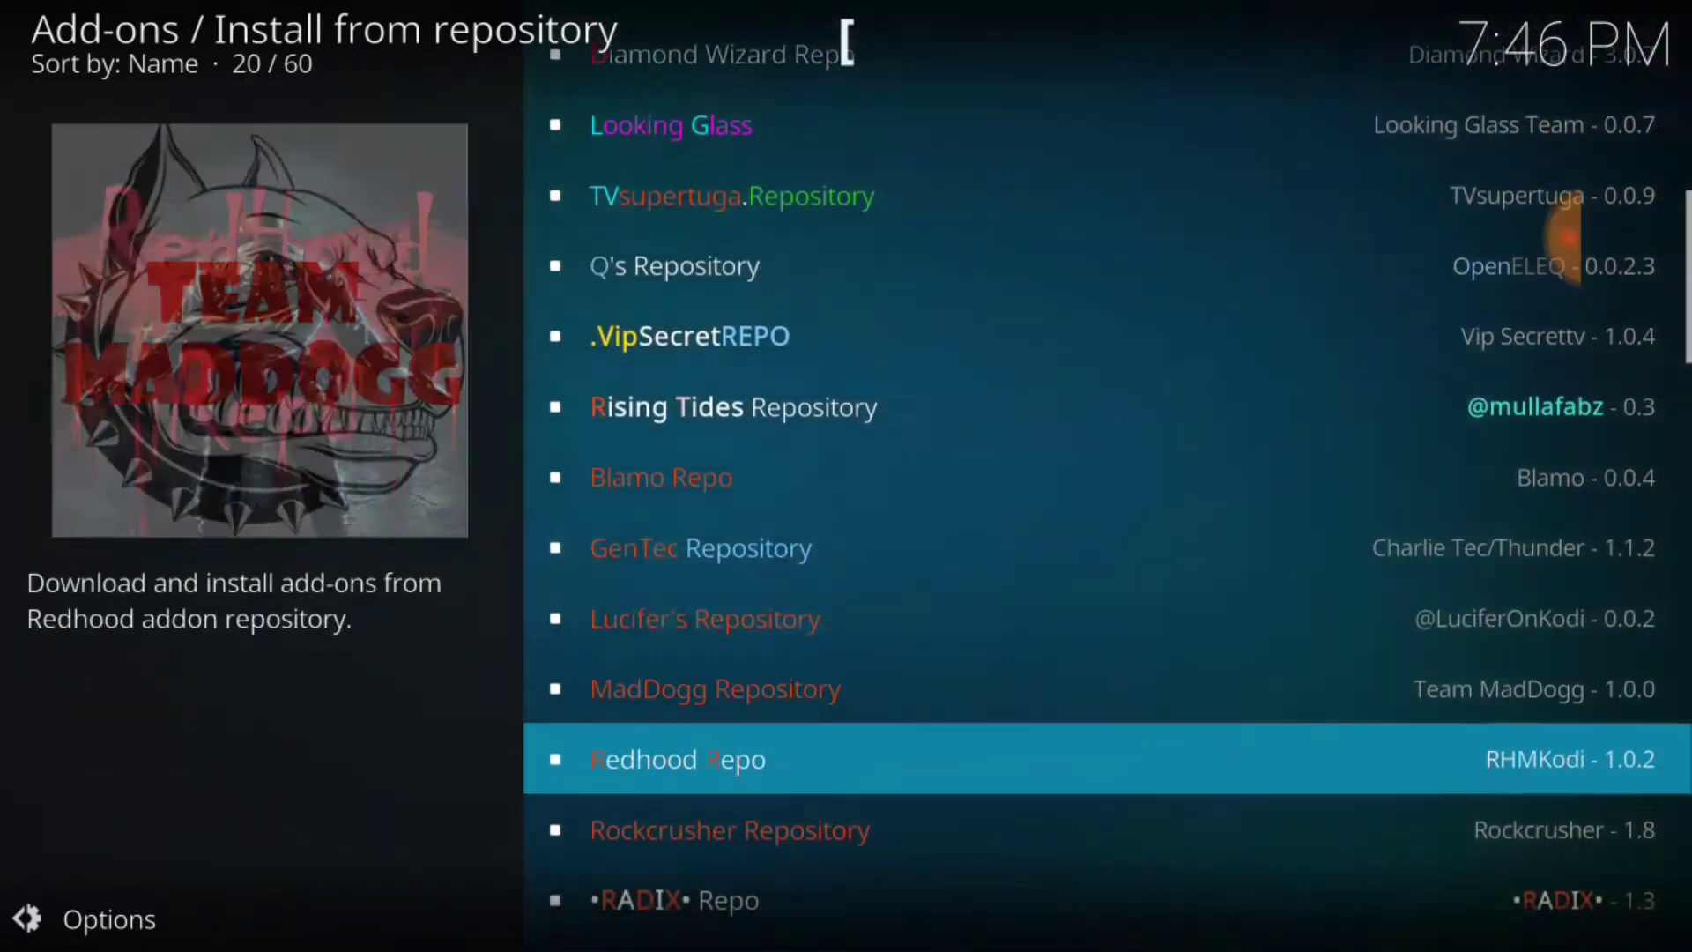
{"action": "left_click_drag", "start_coordinate": [1070, 521], "coordinate": [1137, 186]}
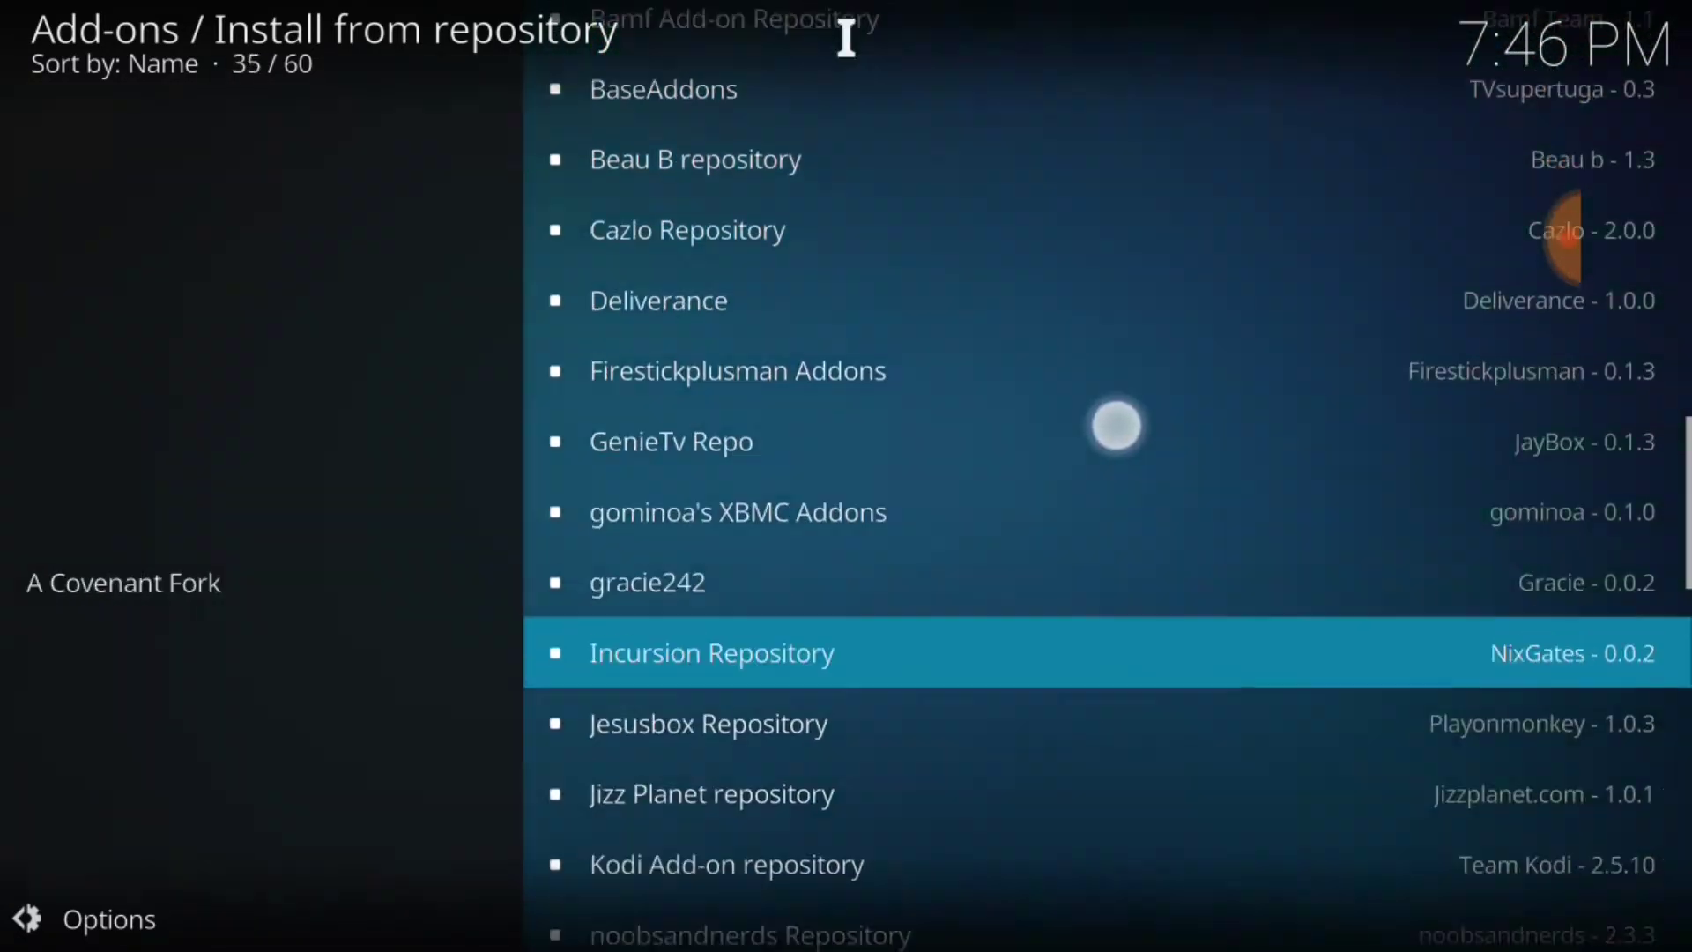
{"action": "mouse_move", "coordinate": [1115, 405]}
{"action": "left_mouse_down"}
{"action": "mouse_move", "coordinate": [1172, 186]}
{"action": "mouse_move", "coordinate": [1141, 340]}
{"action": "left_mouse_up"}
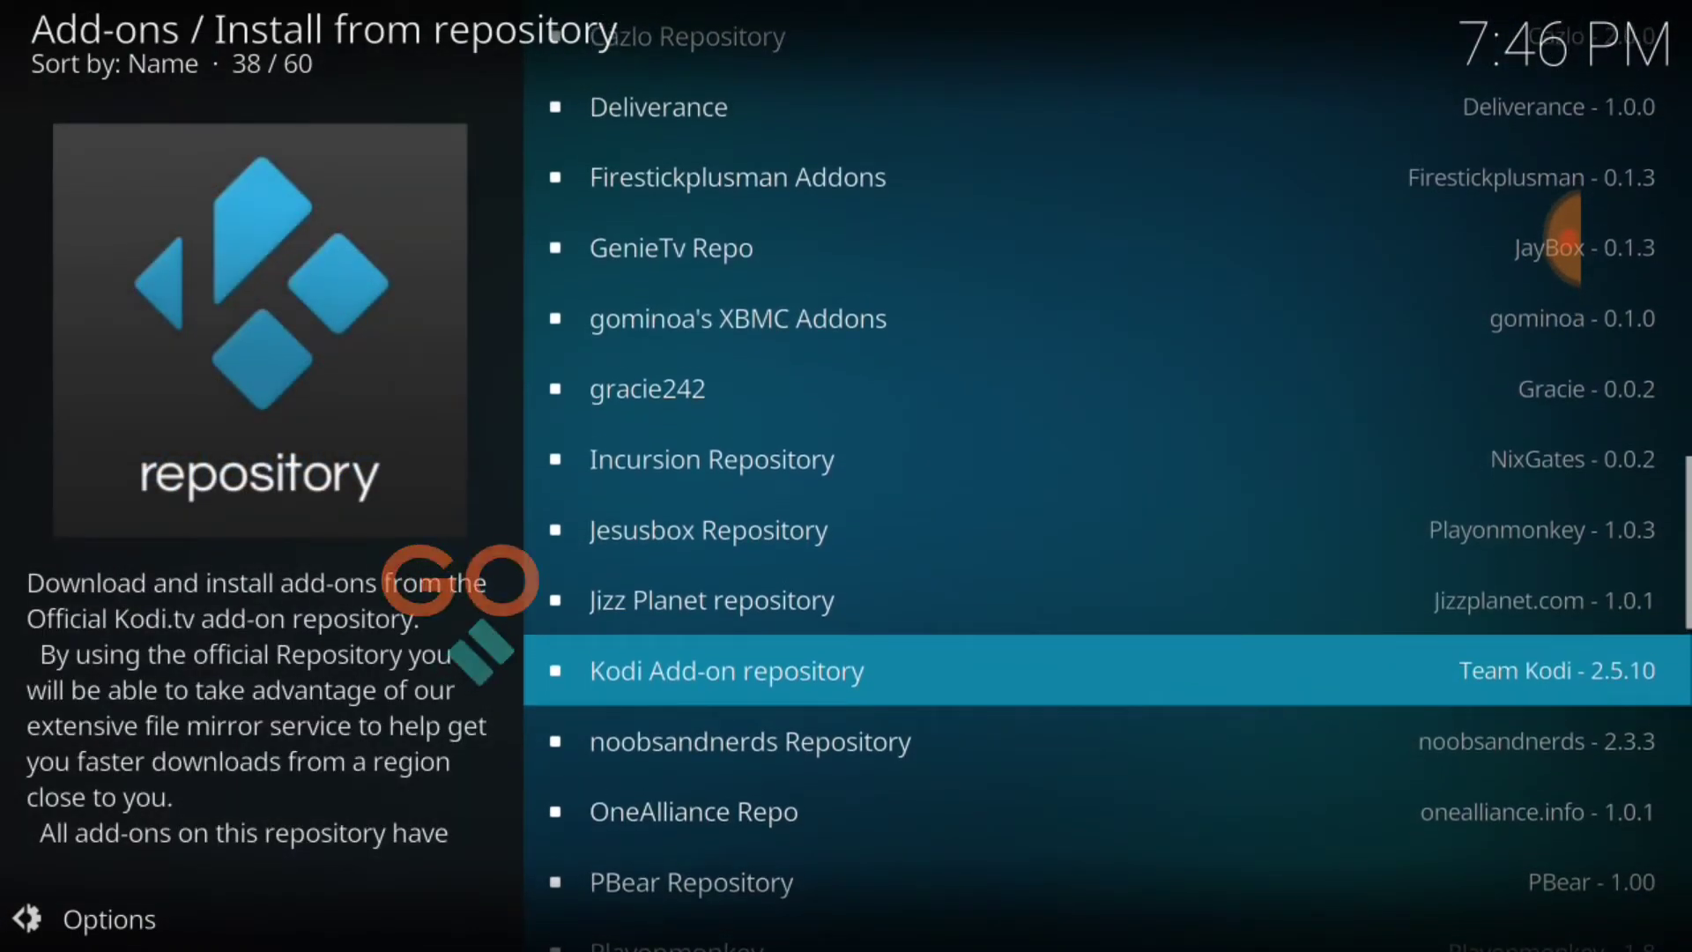
{"action": "left_click", "coordinate": [782, 456]}
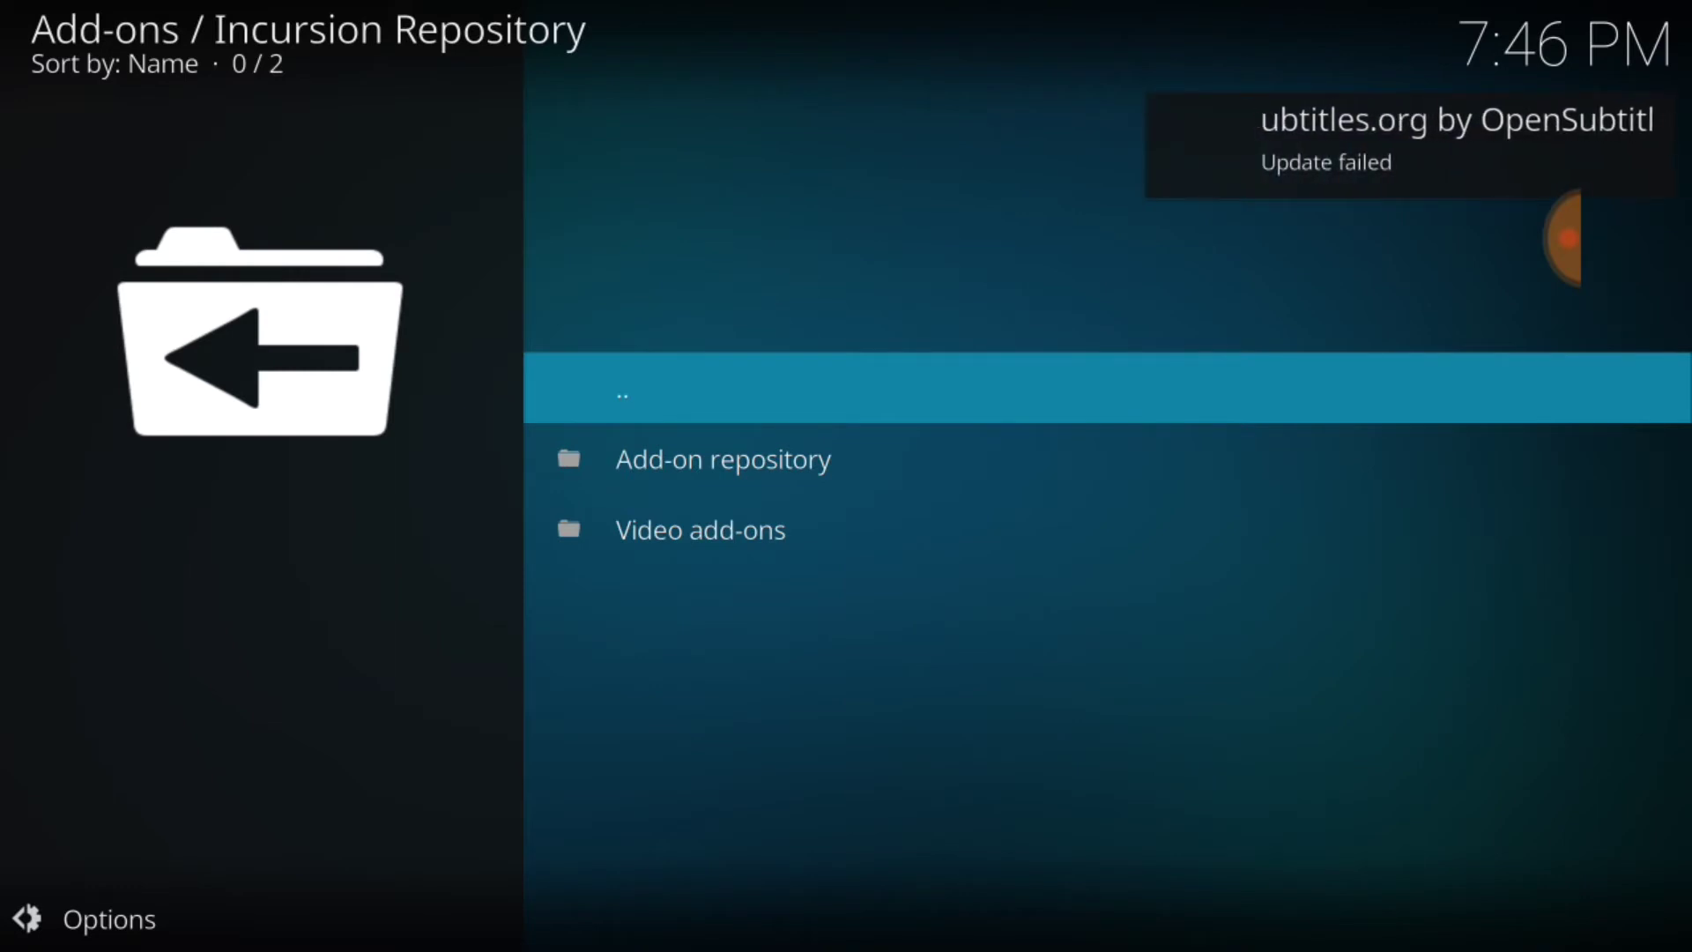
Step: Open the repository's Video add-ons and start installing Incursion from its info dialog
{"action": "key", "text": "Up"}
{"action": "key", "text": "Return"}
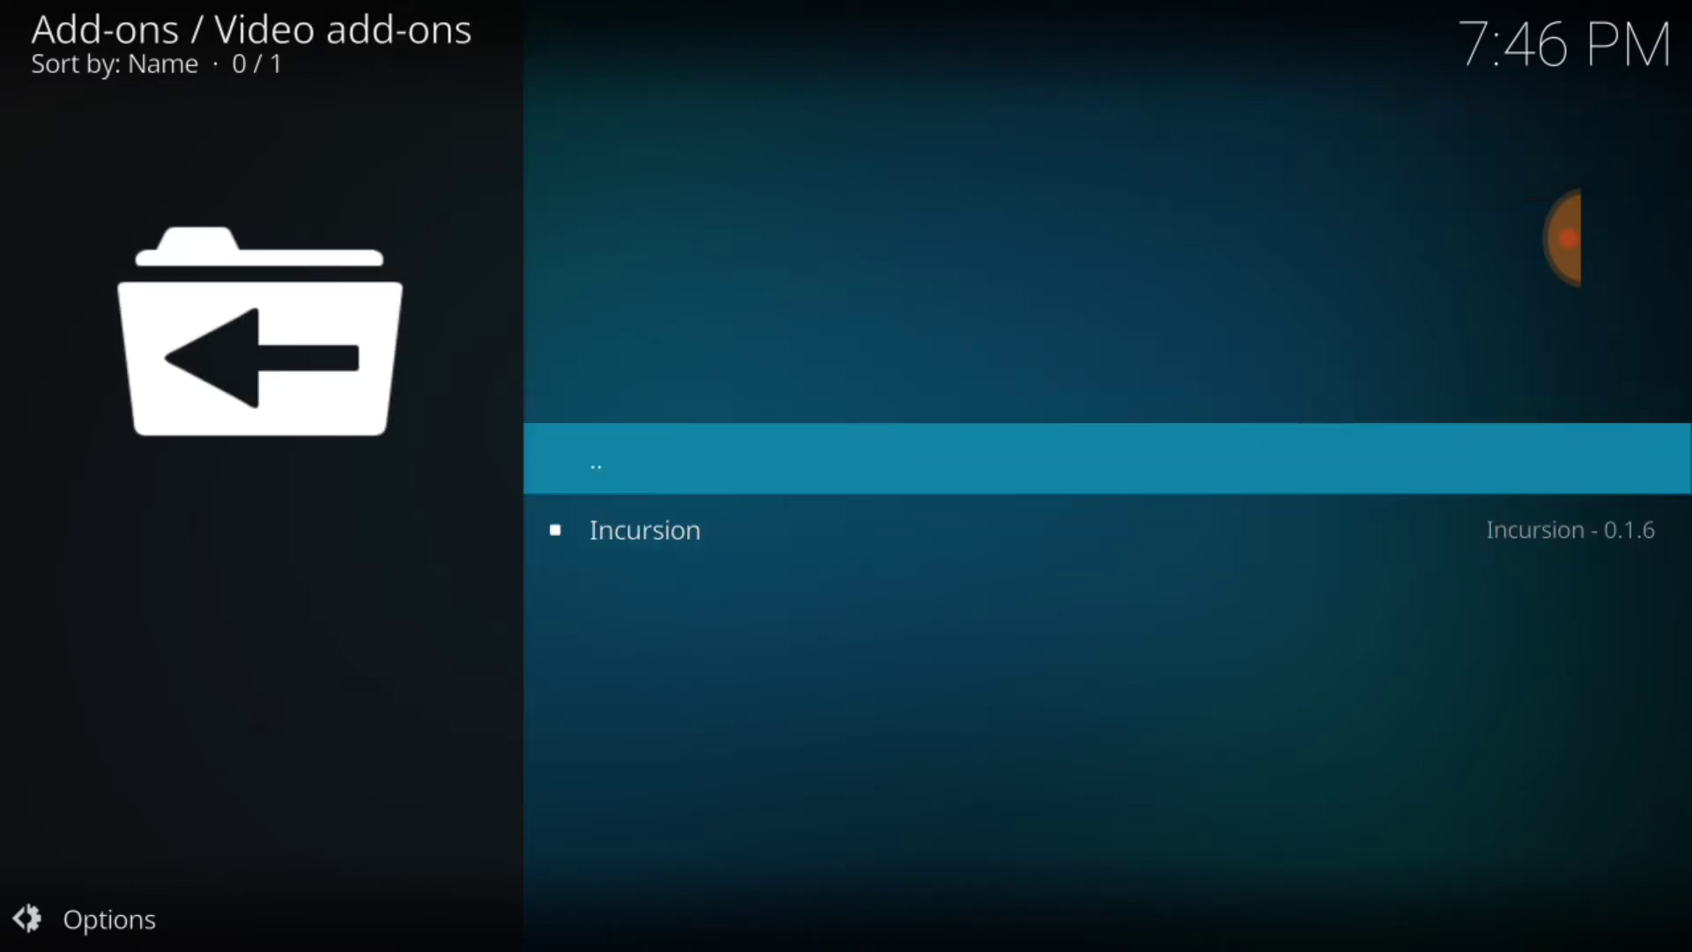
{"action": "key", "text": "Down"}
{"action": "key", "text": "Return"}
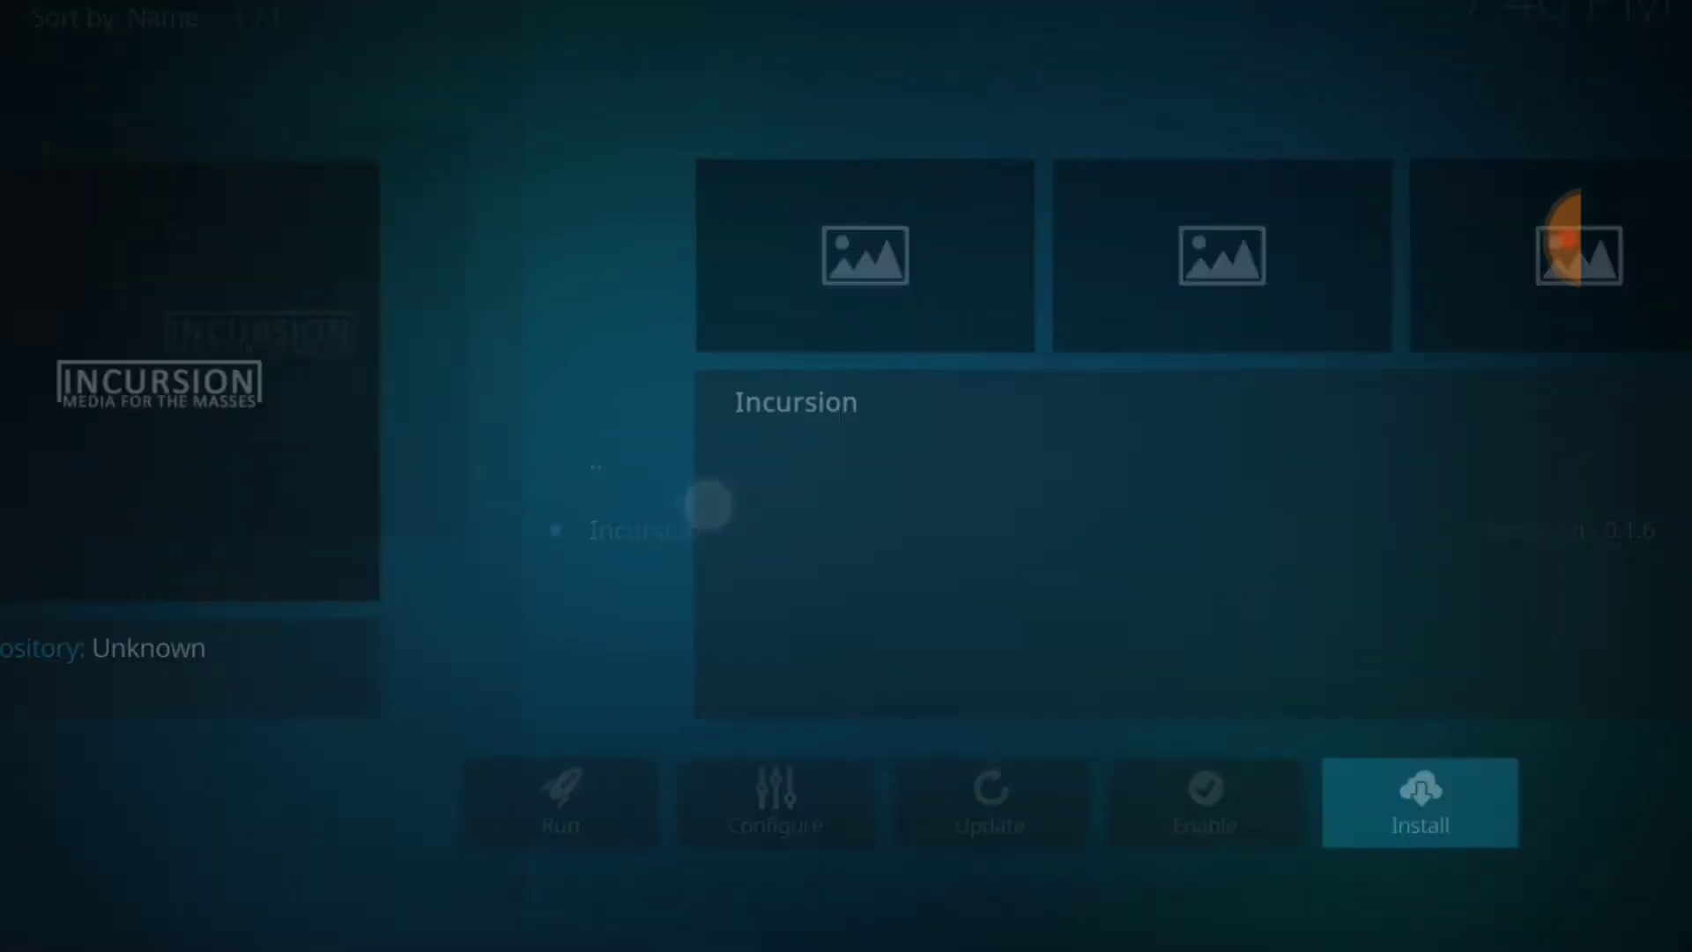
{"action": "left_click", "coordinate": [1275, 794]}
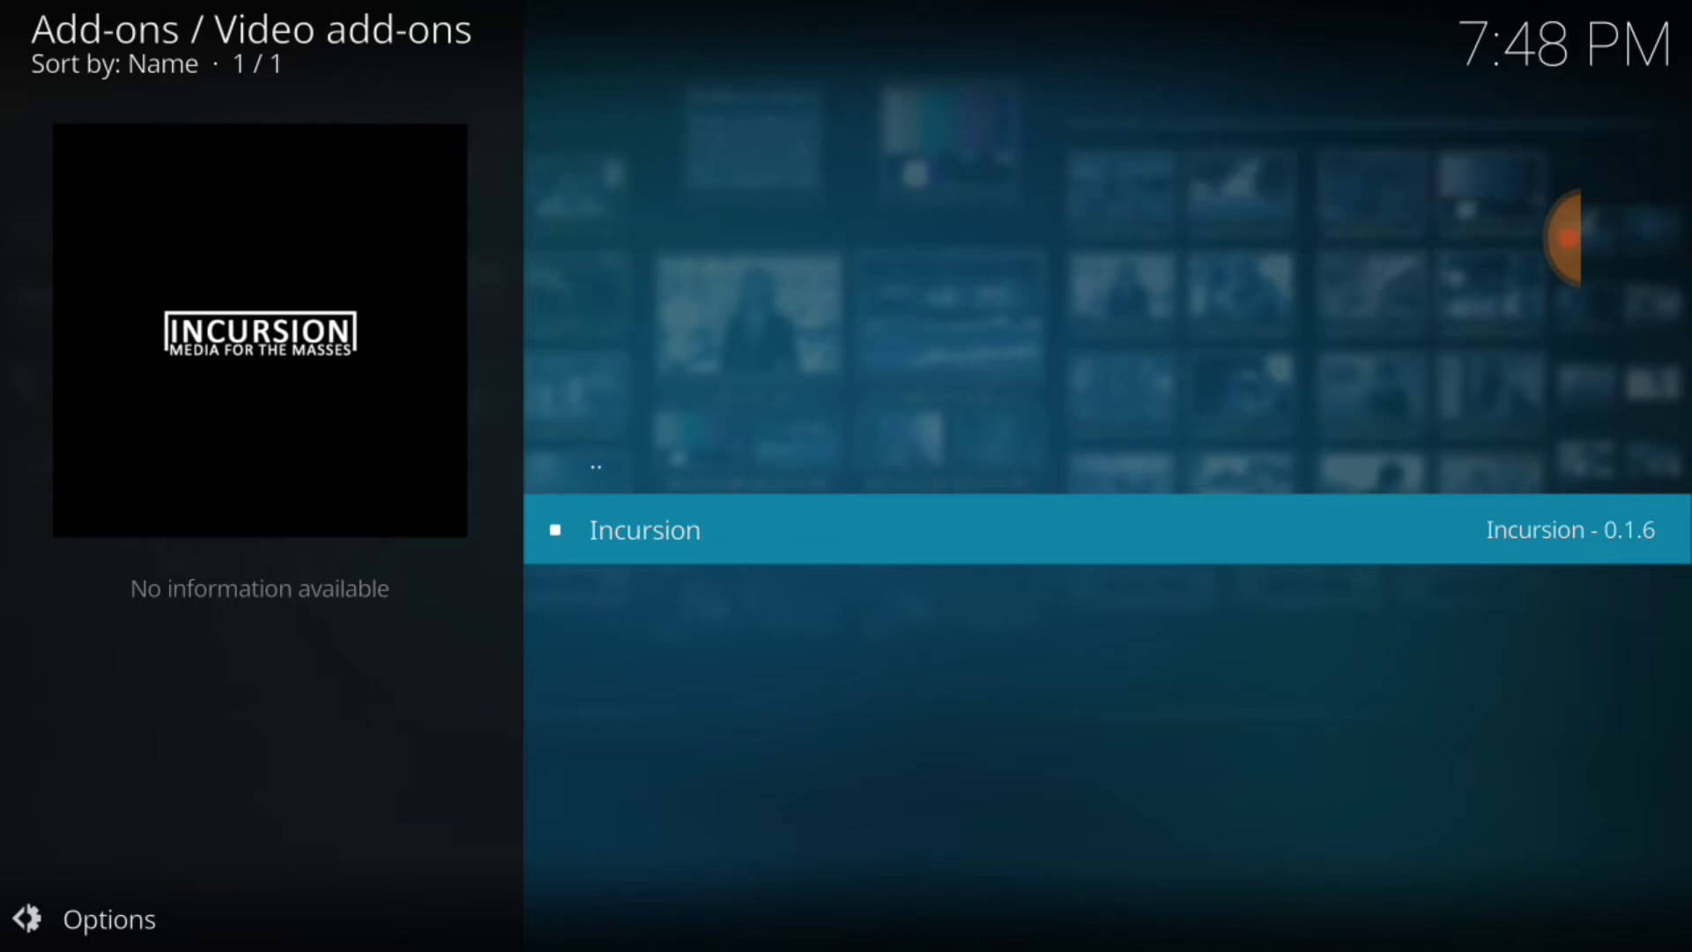
Step: Install Incursion version 0.1.6 from the Select version dialog
{"action": "key", "text": "Return"}
{"action": "key", "text": "Left"}
{"action": "key", "text": "Left"}
{"action": "key", "text": "Left"}
{"action": "key", "text": "Return"}
{"action": "left_click", "coordinate": [952, 281]}
Step: Back out of the repository lists to the main Add-ons screen
{"action": "left_click", "coordinate": [1637, 743]}
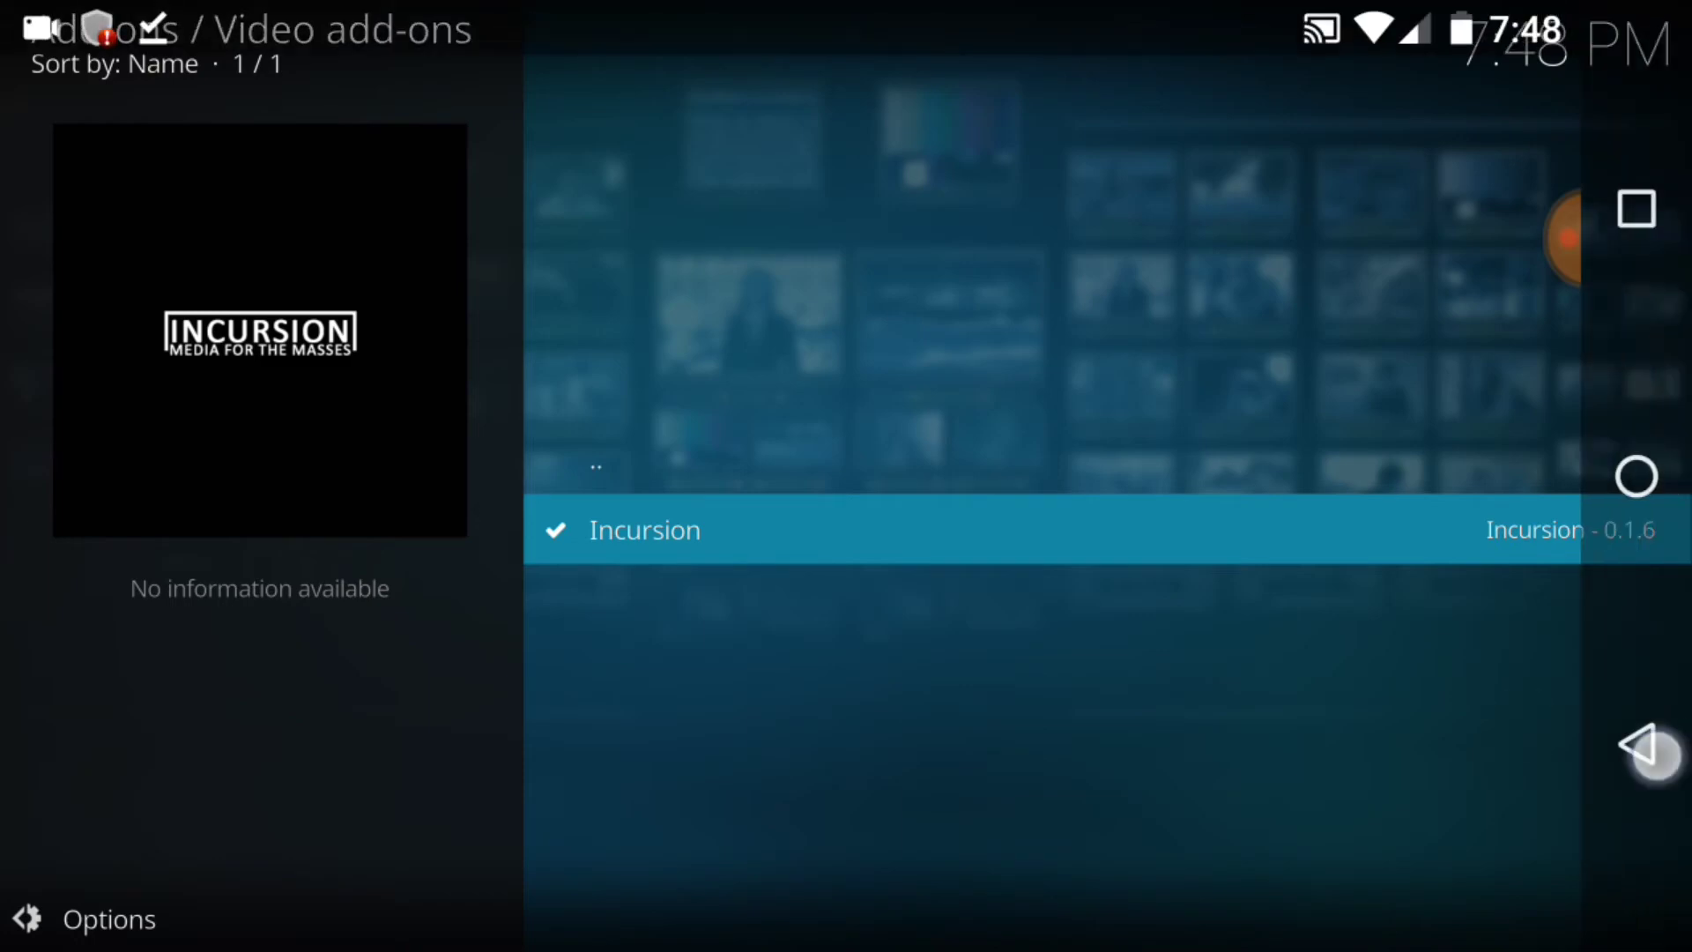
{"action": "left_click", "coordinate": [1637, 743]}
{"action": "left_click", "coordinate": [1637, 741]}
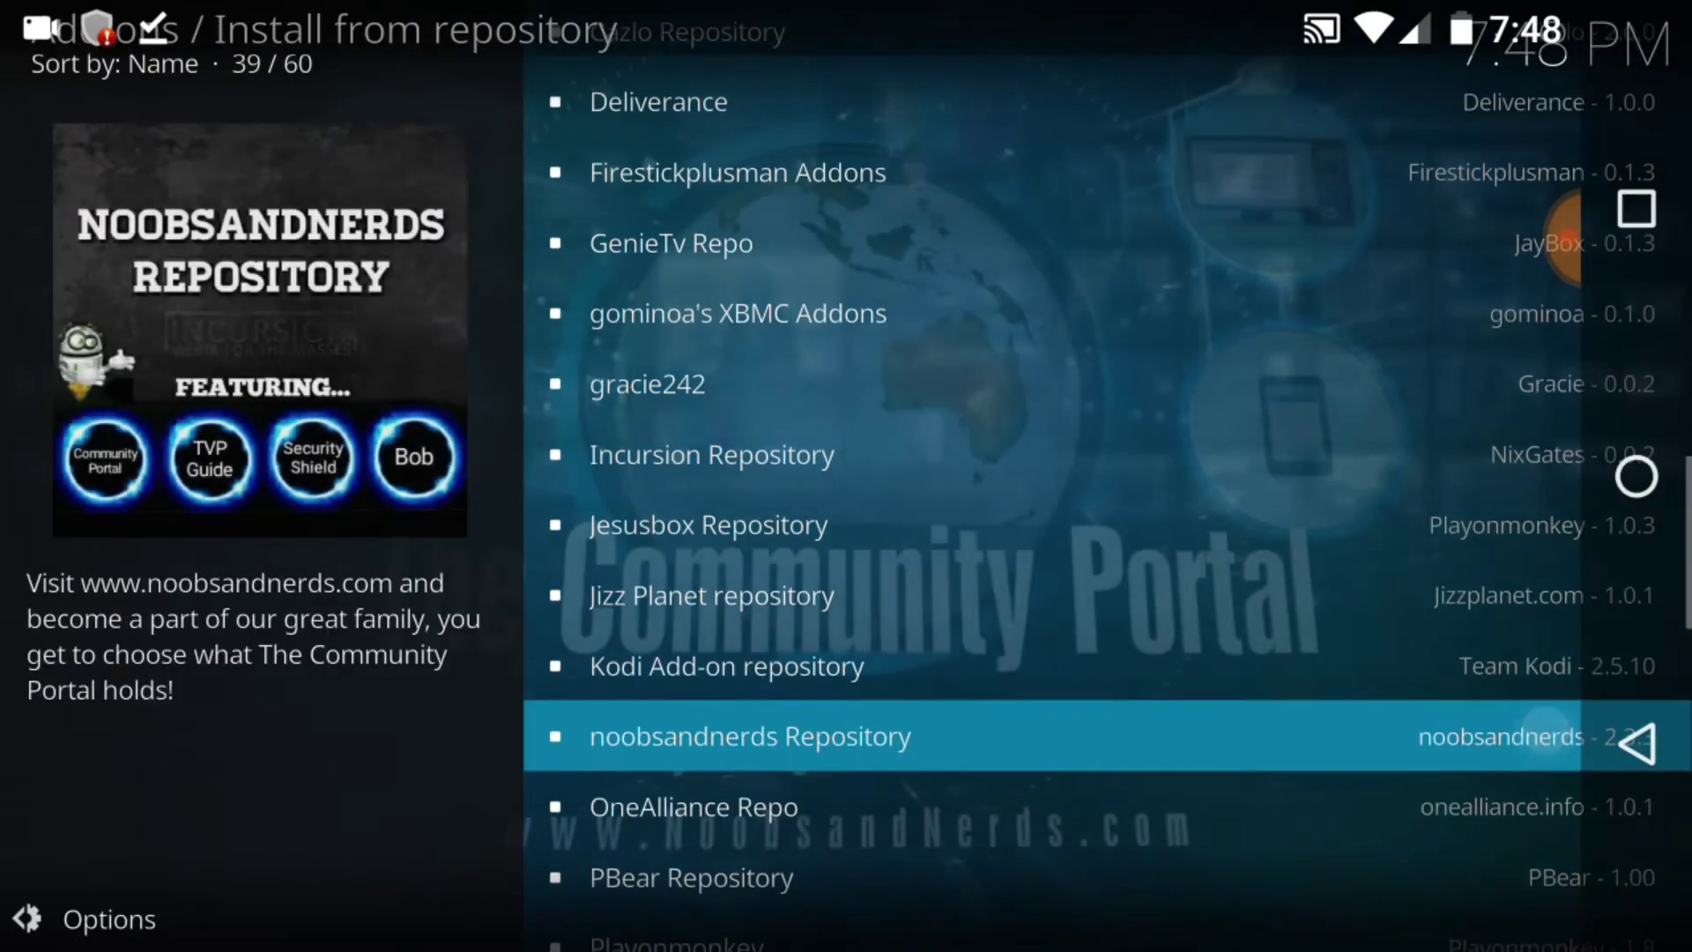
{"action": "left_click", "coordinate": [1637, 744]}
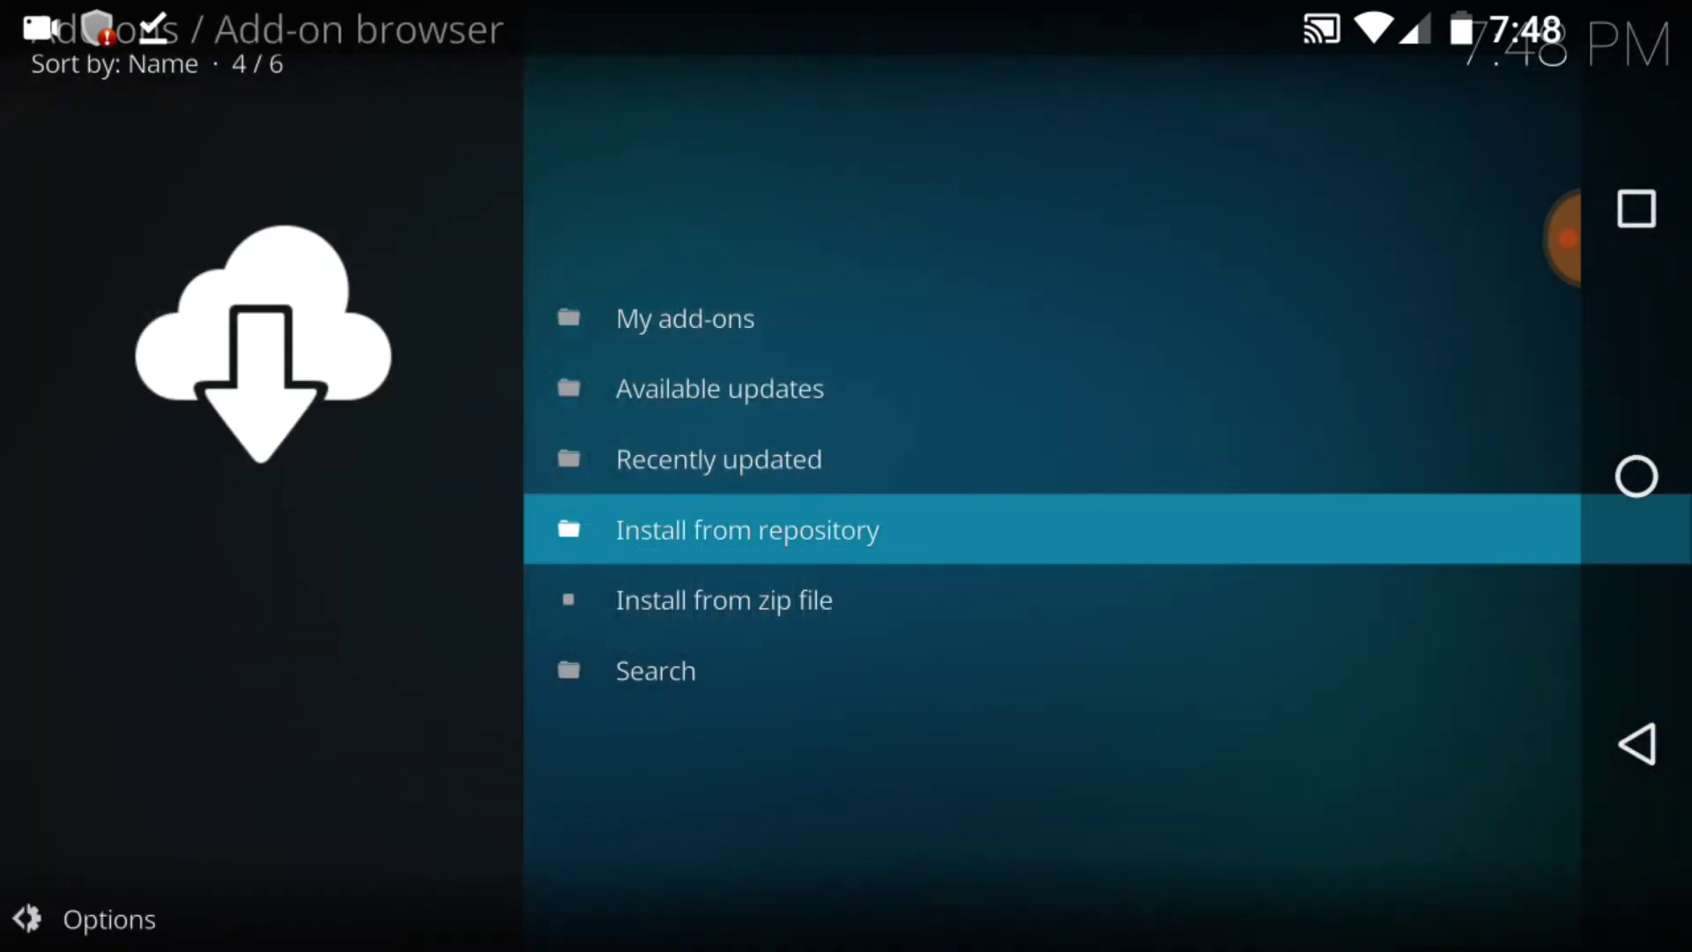
{"action": "left_click", "coordinate": [1637, 743]}
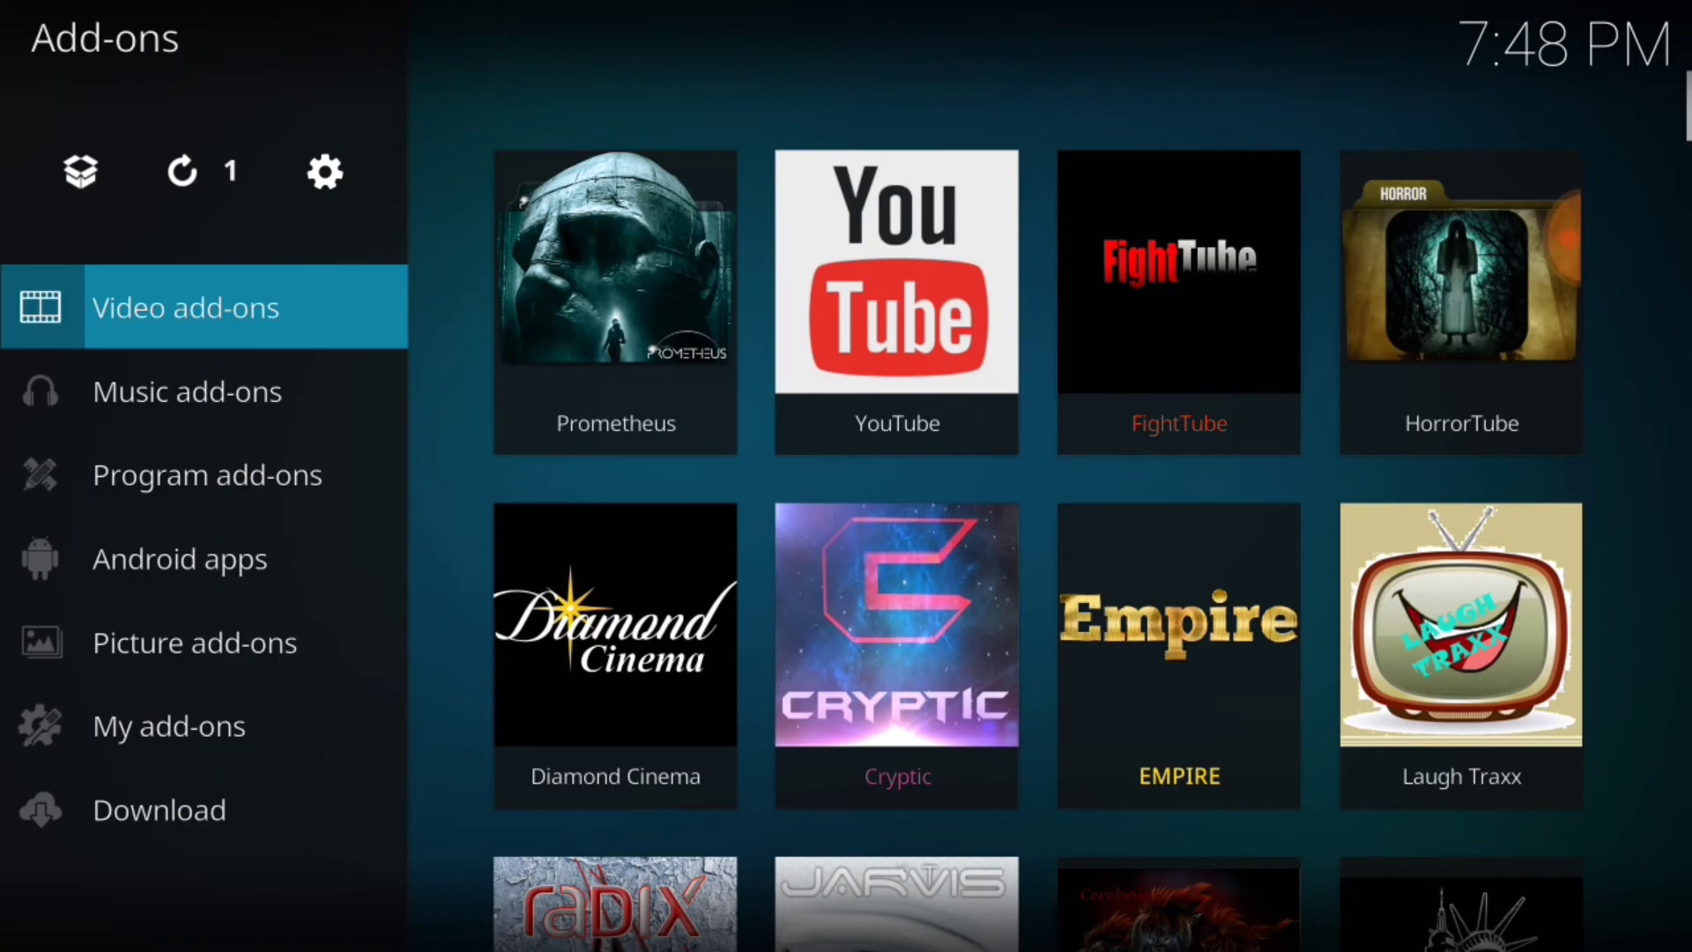
{"action": "scroll", "coordinate": [1039, 476], "scroll_direction": "down", "scroll_amount": 10}
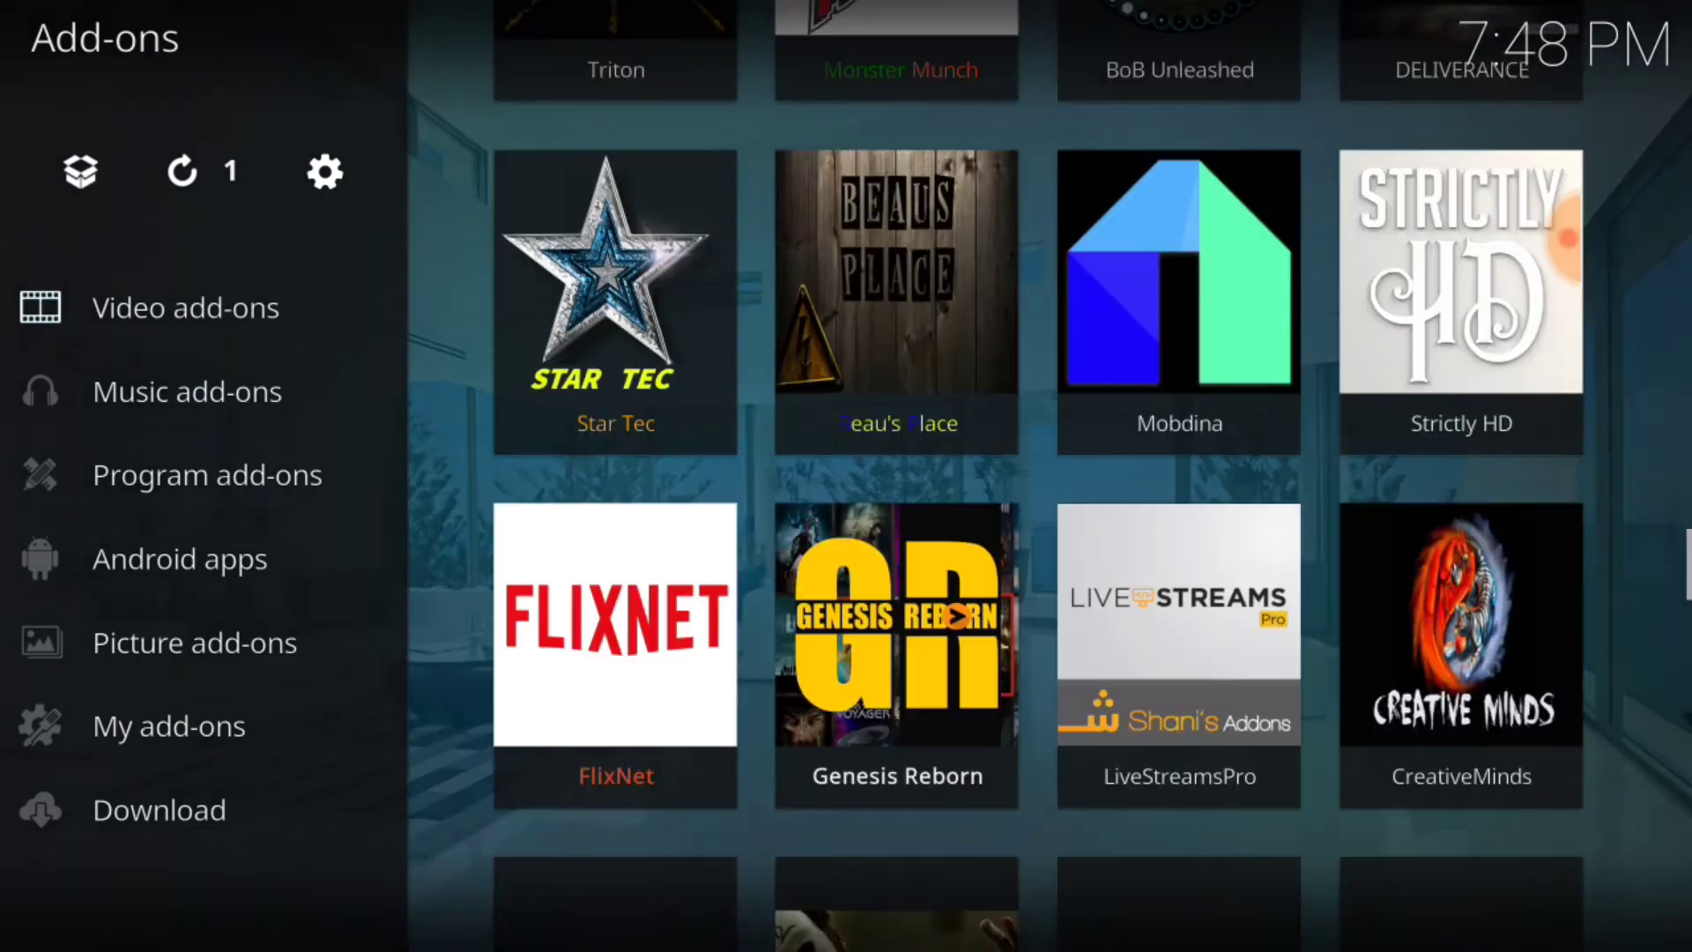
{"action": "scroll", "coordinate": [1038, 477], "scroll_direction": "down", "scroll_amount": 5}
{"action": "scroll", "coordinate": [1037, 476], "scroll_direction": "down", "scroll_amount": 5}
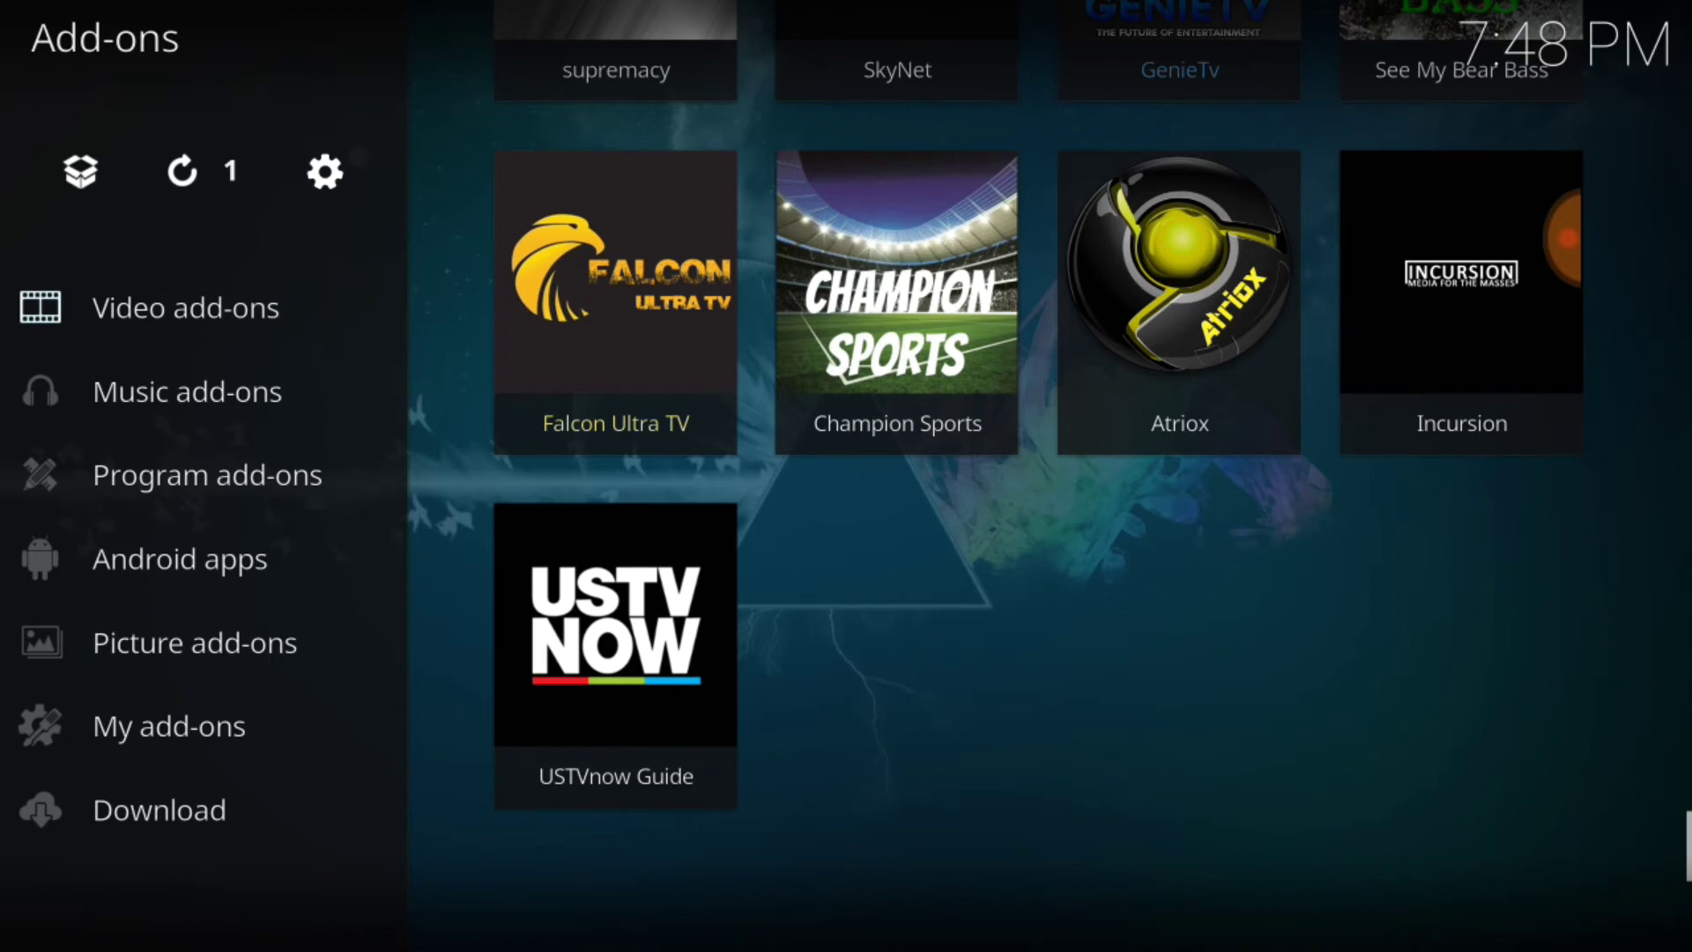
Step: Launch the Incursion add-on from the Video add-ons grid
{"action": "key", "text": "Return"}
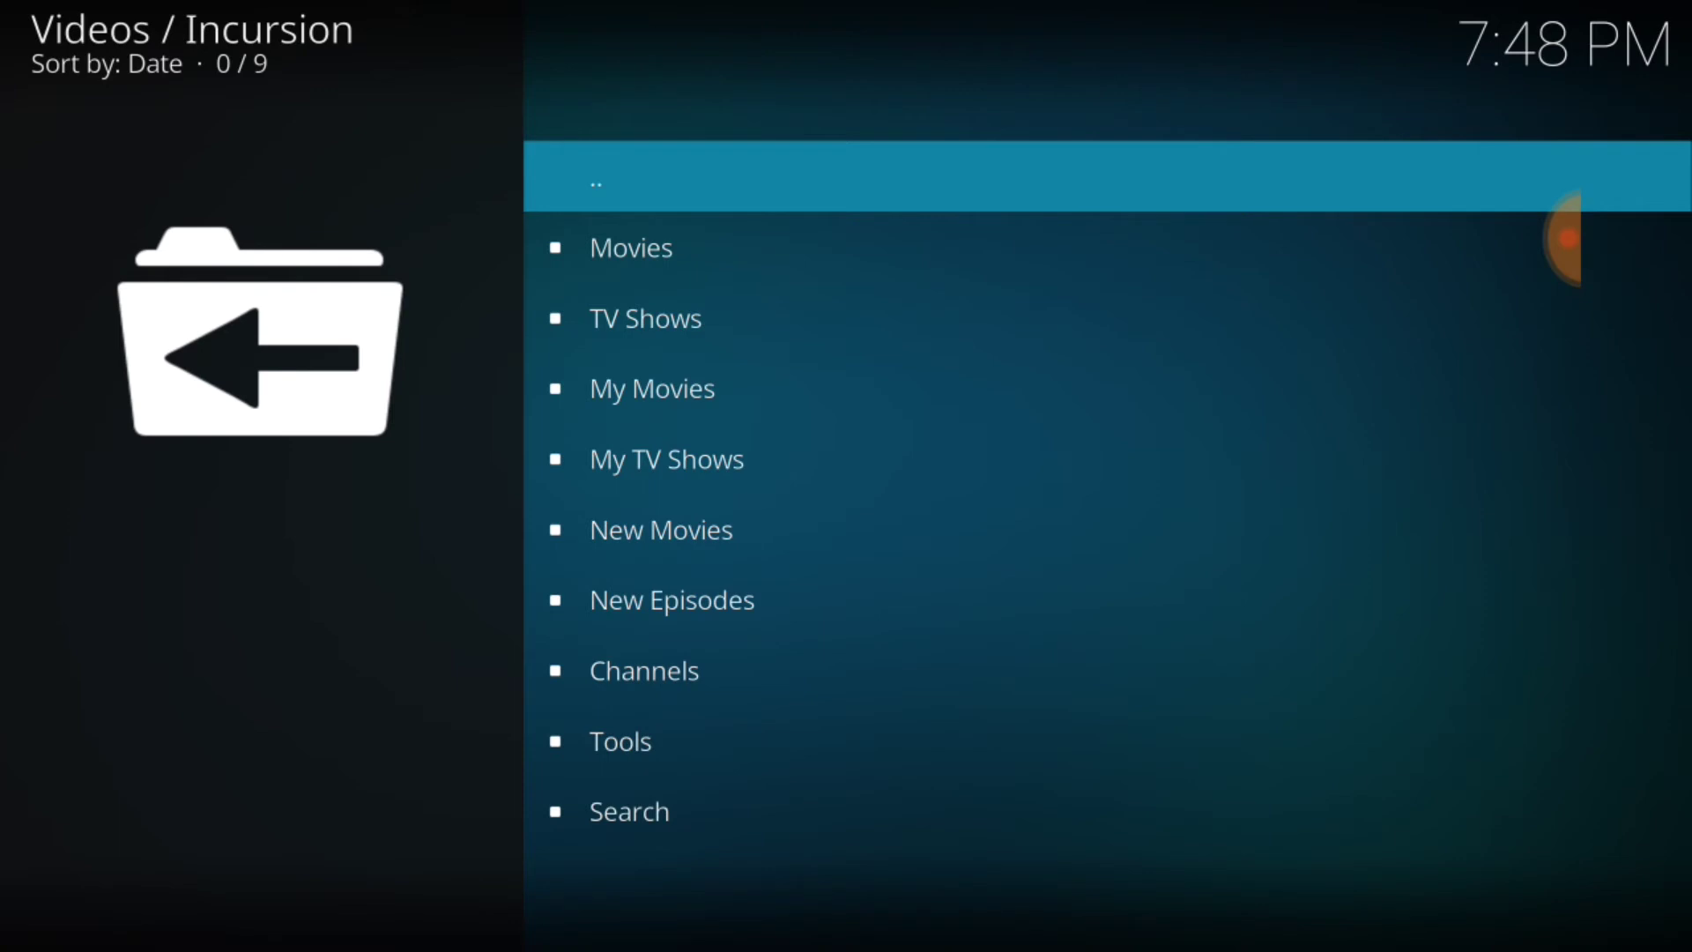
{"action": "left_click", "coordinate": [674, 246]}
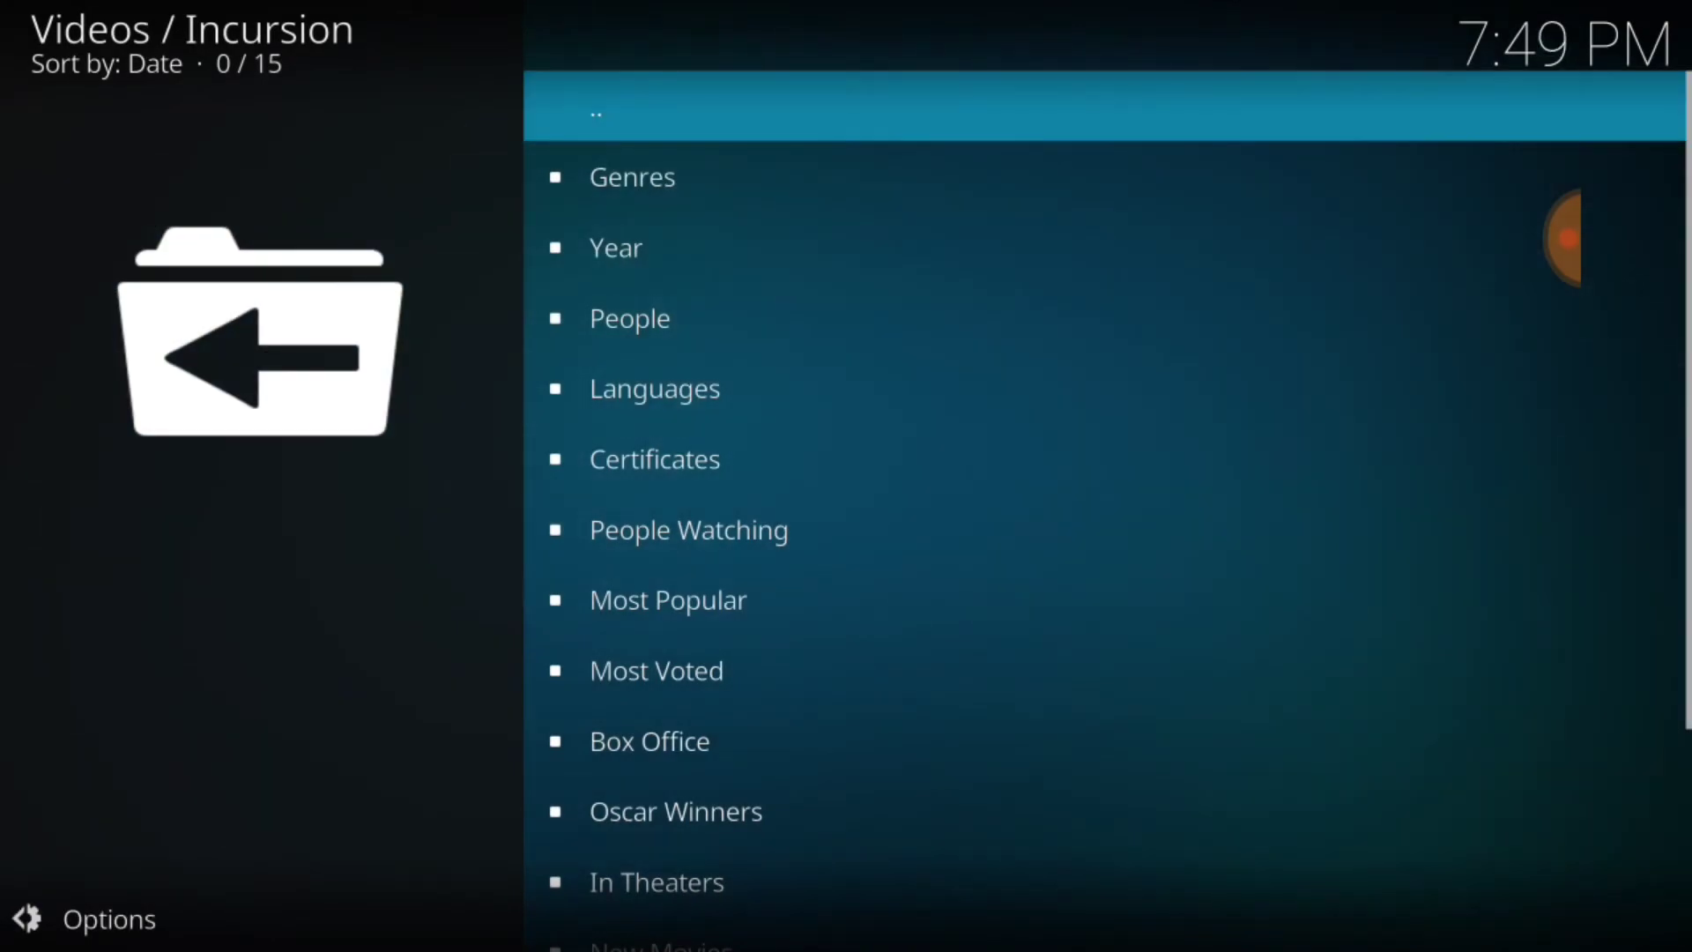
{"action": "left_click", "coordinate": [652, 163]}
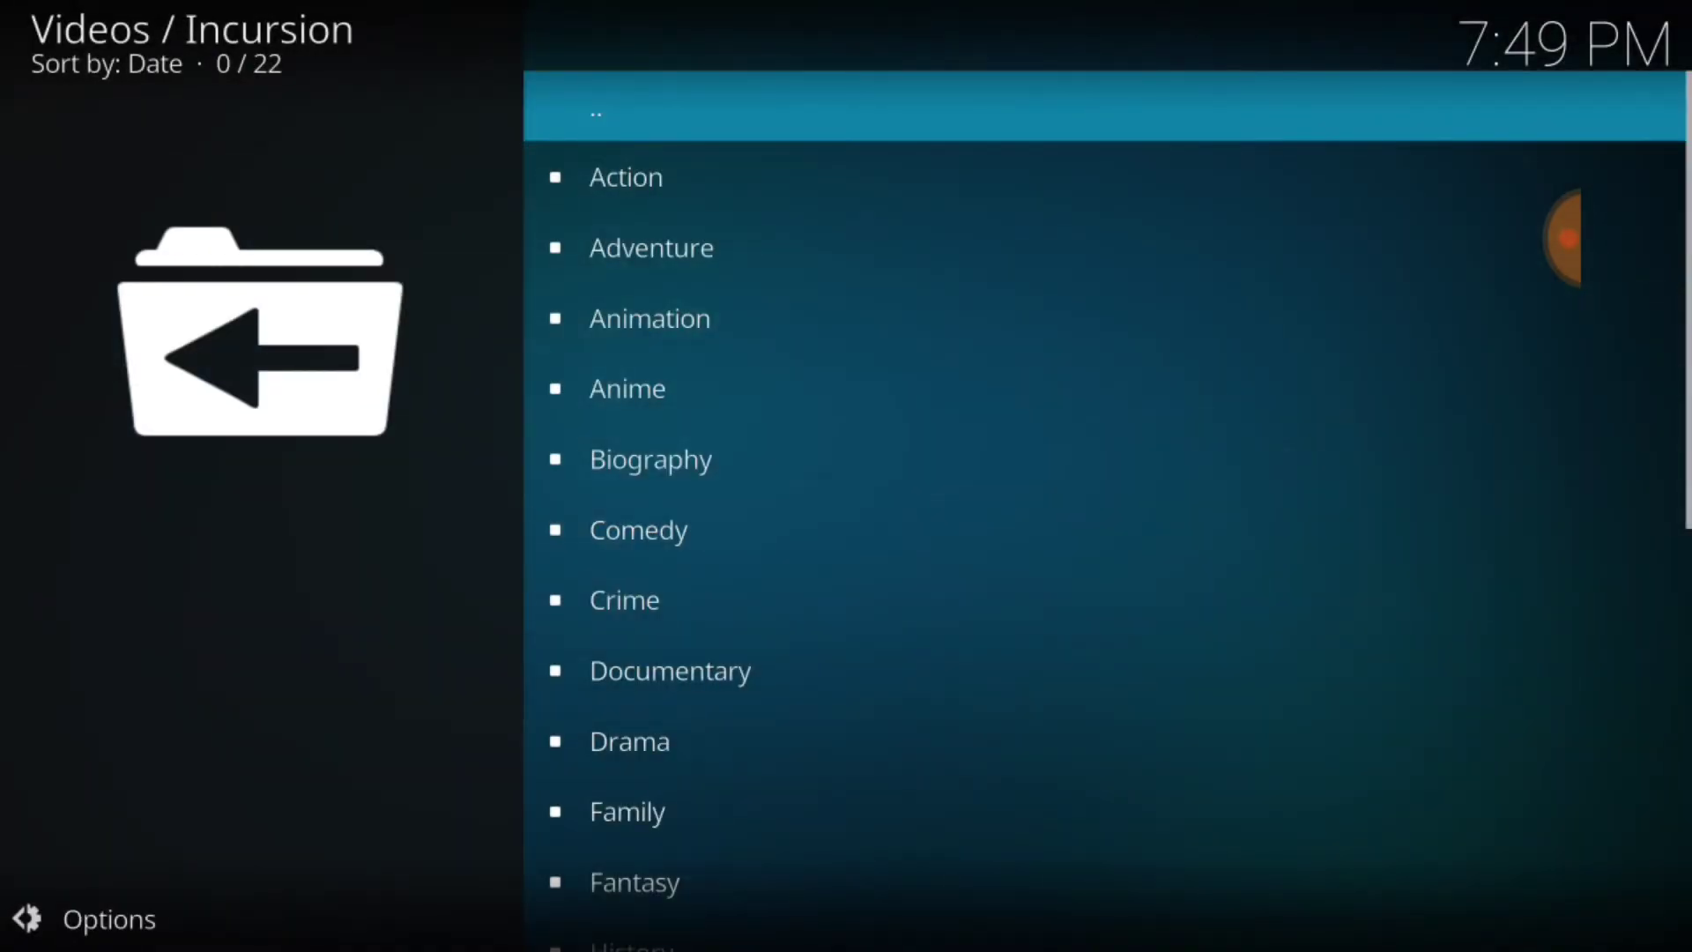
{"action": "key", "text": "BackSpace"}
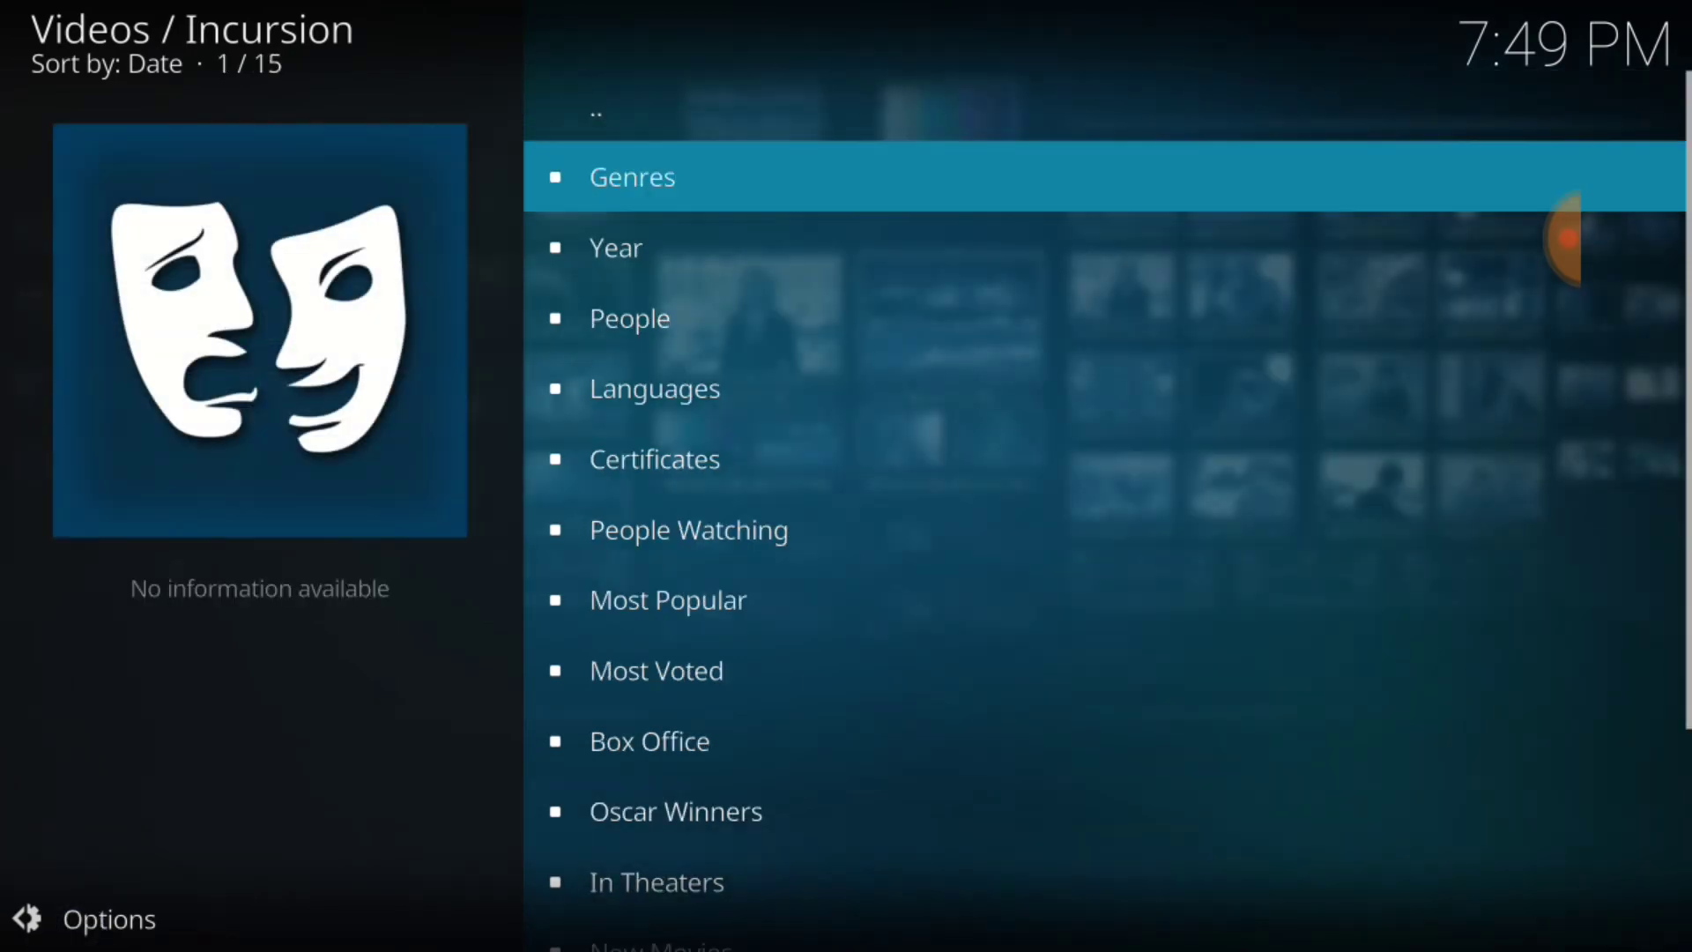
{"action": "key", "text": "Return"}
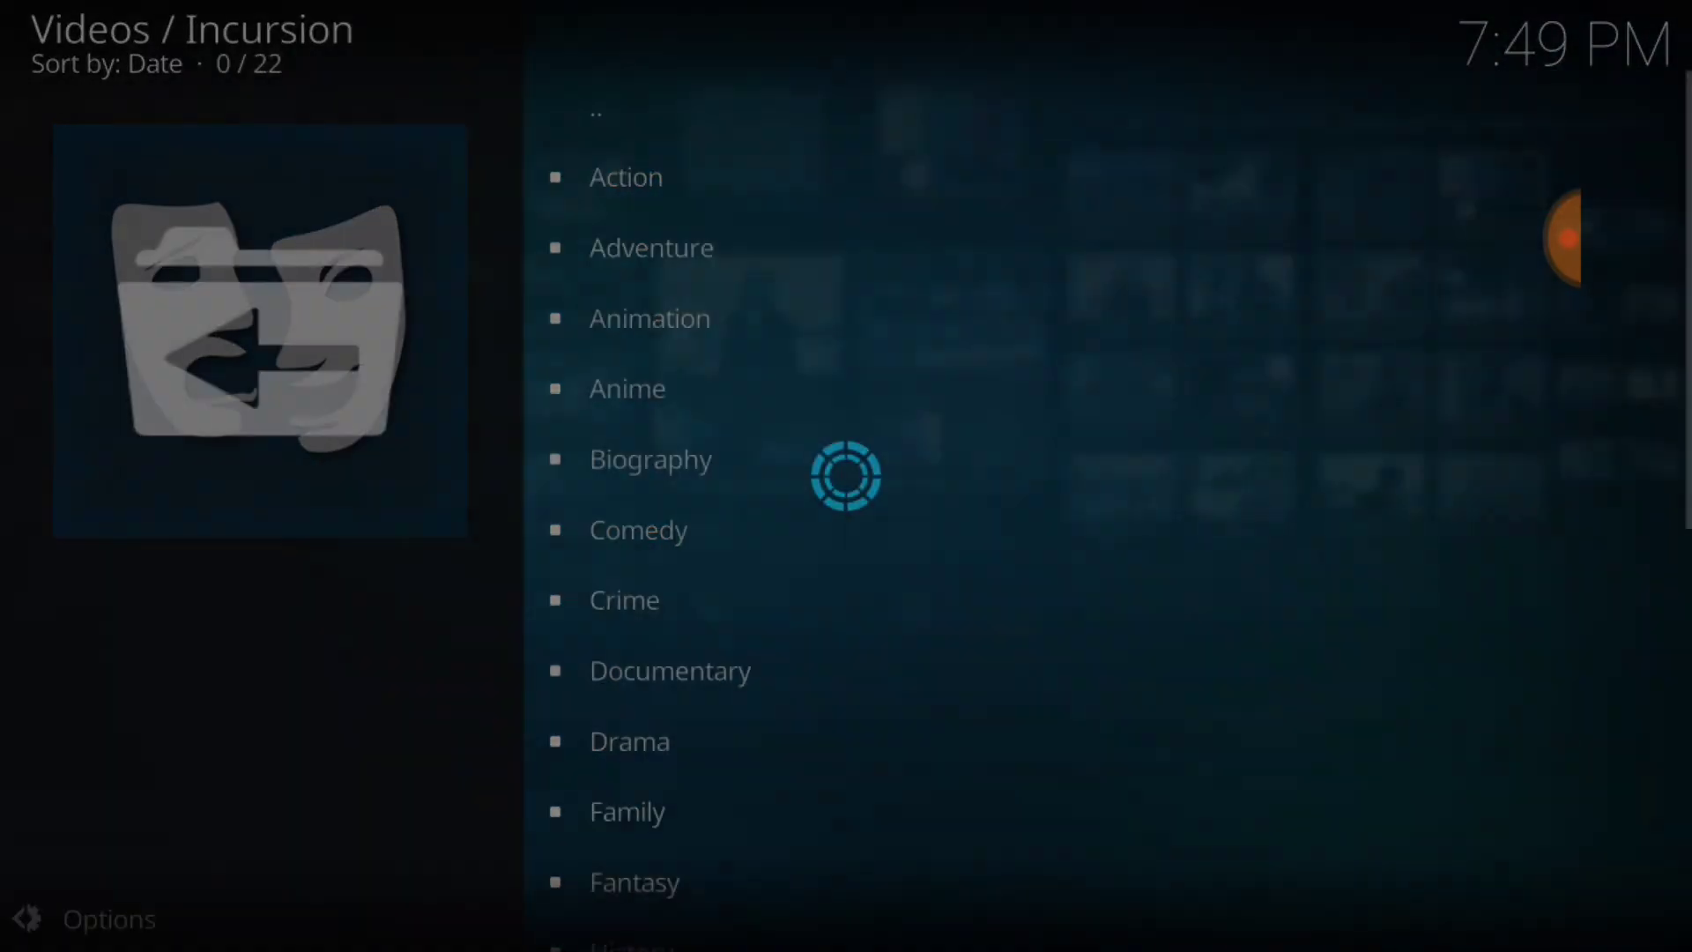
{"action": "key", "text": "BackSpace"}
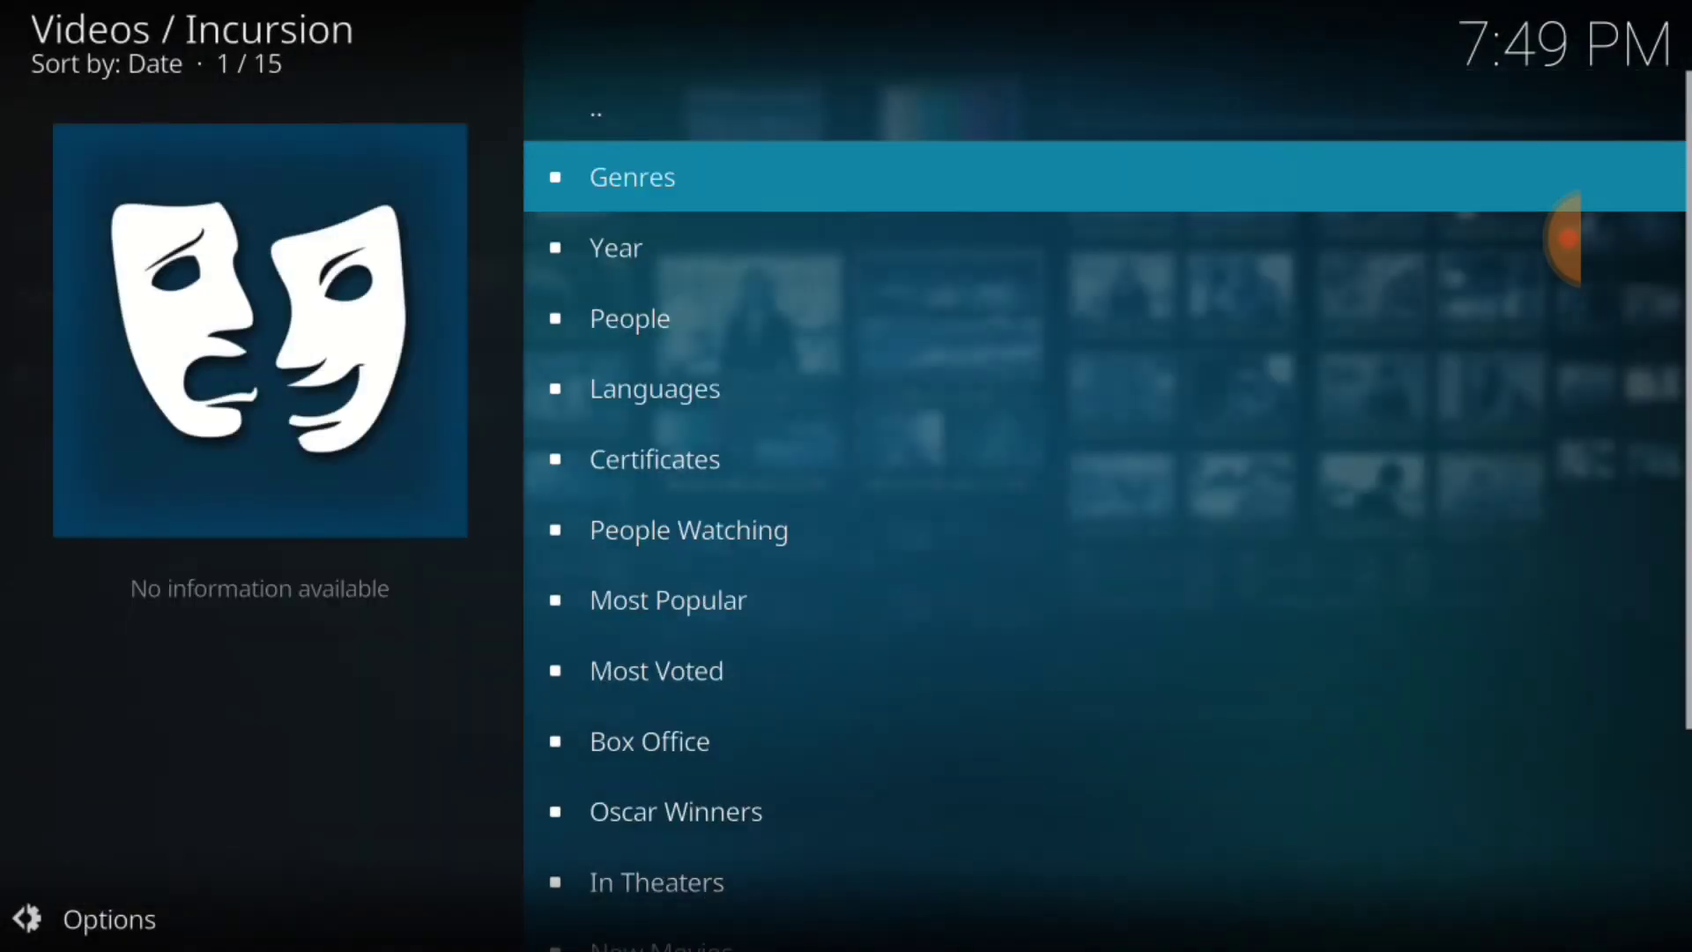
{"action": "left_click", "coordinate": [103, 897]}
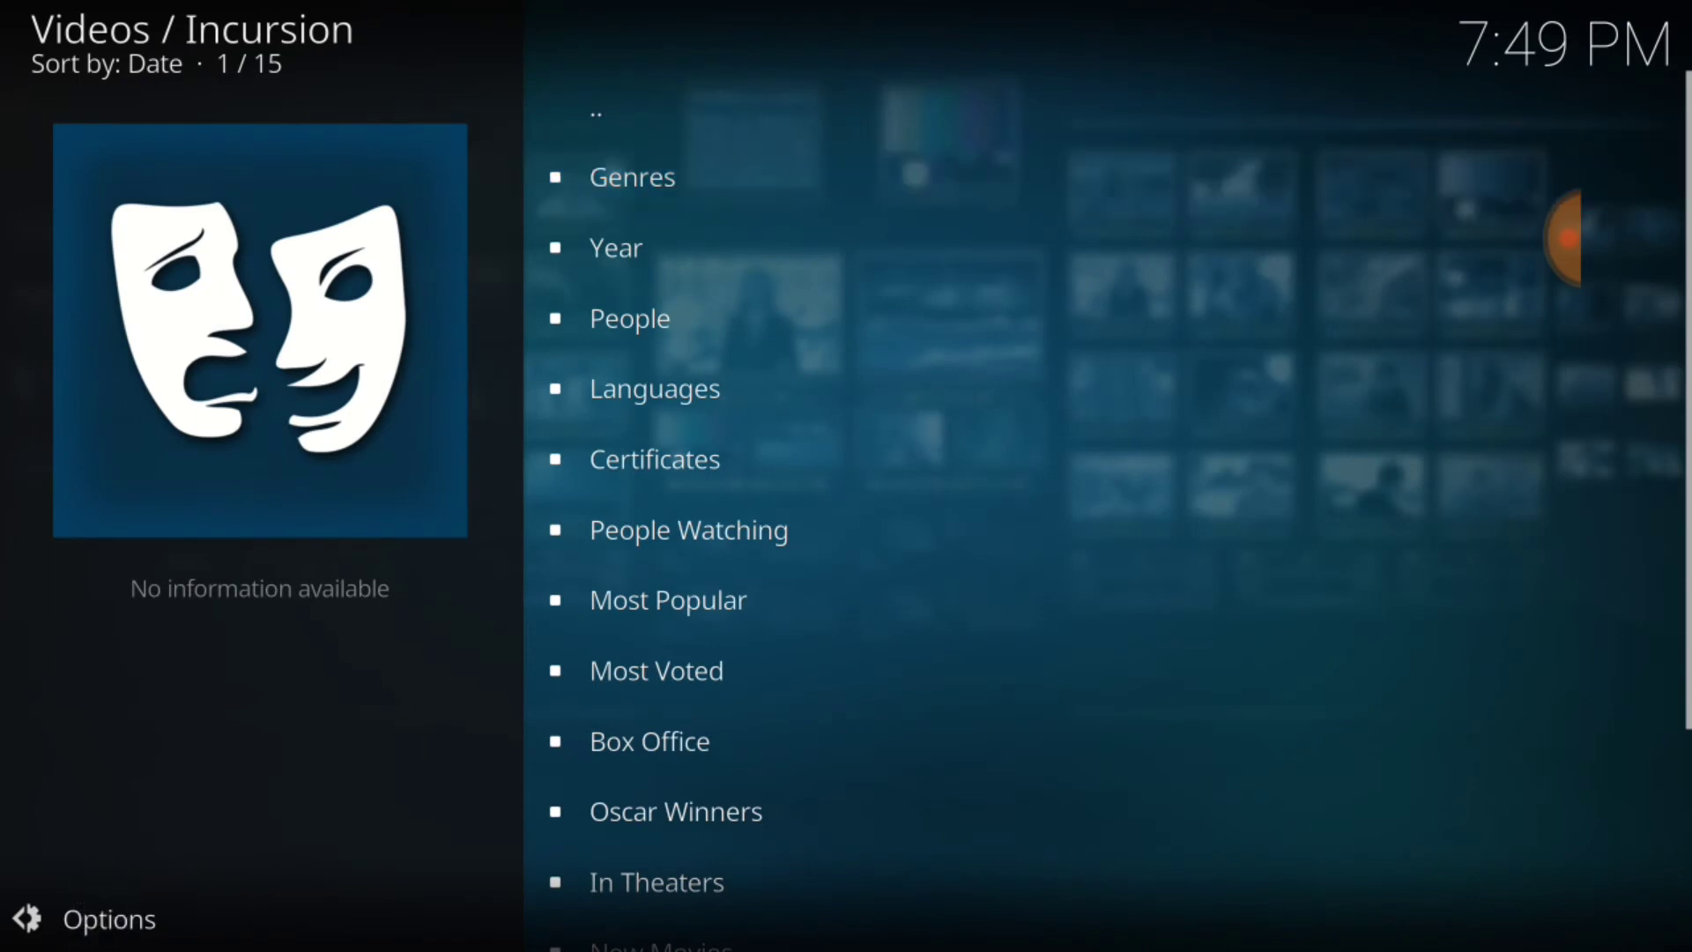
{"action": "left_click", "coordinate": [110, 884]}
{"action": "left_click_drag", "start_coordinate": [1680, 529], "coordinate": [1481, 530]}
{"action": "left_click", "coordinate": [1638, 743]}
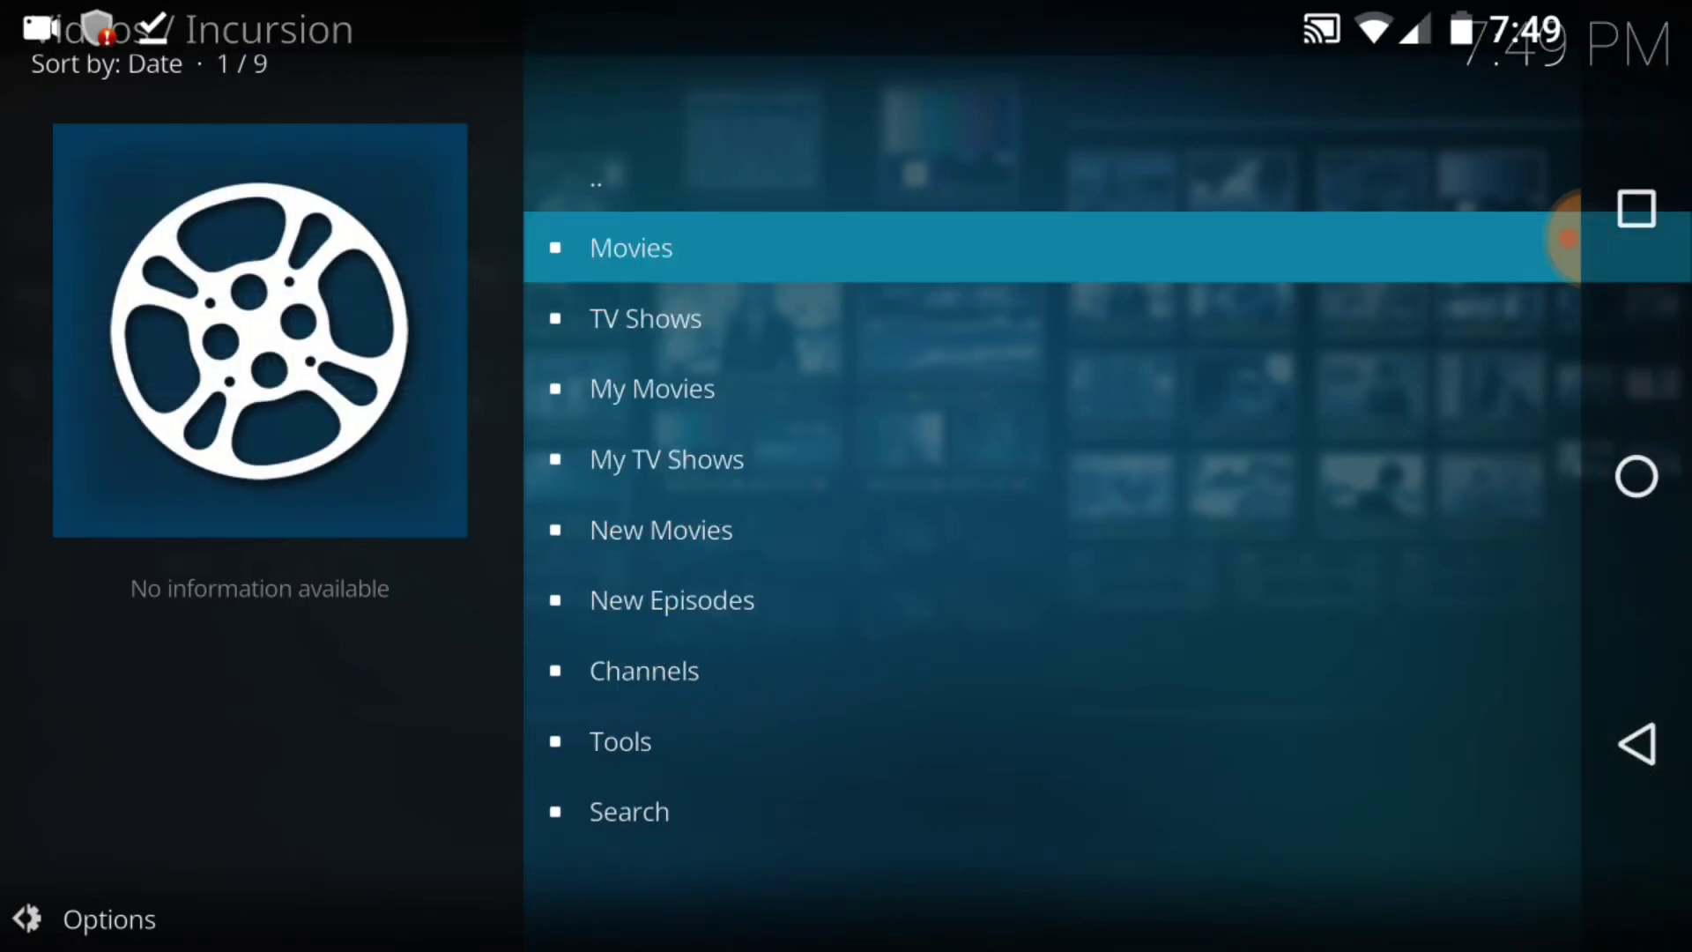
Step: Open Incursion's Movies list and set its Viewtype to Wall
{"action": "left_click", "coordinate": [710, 529]}
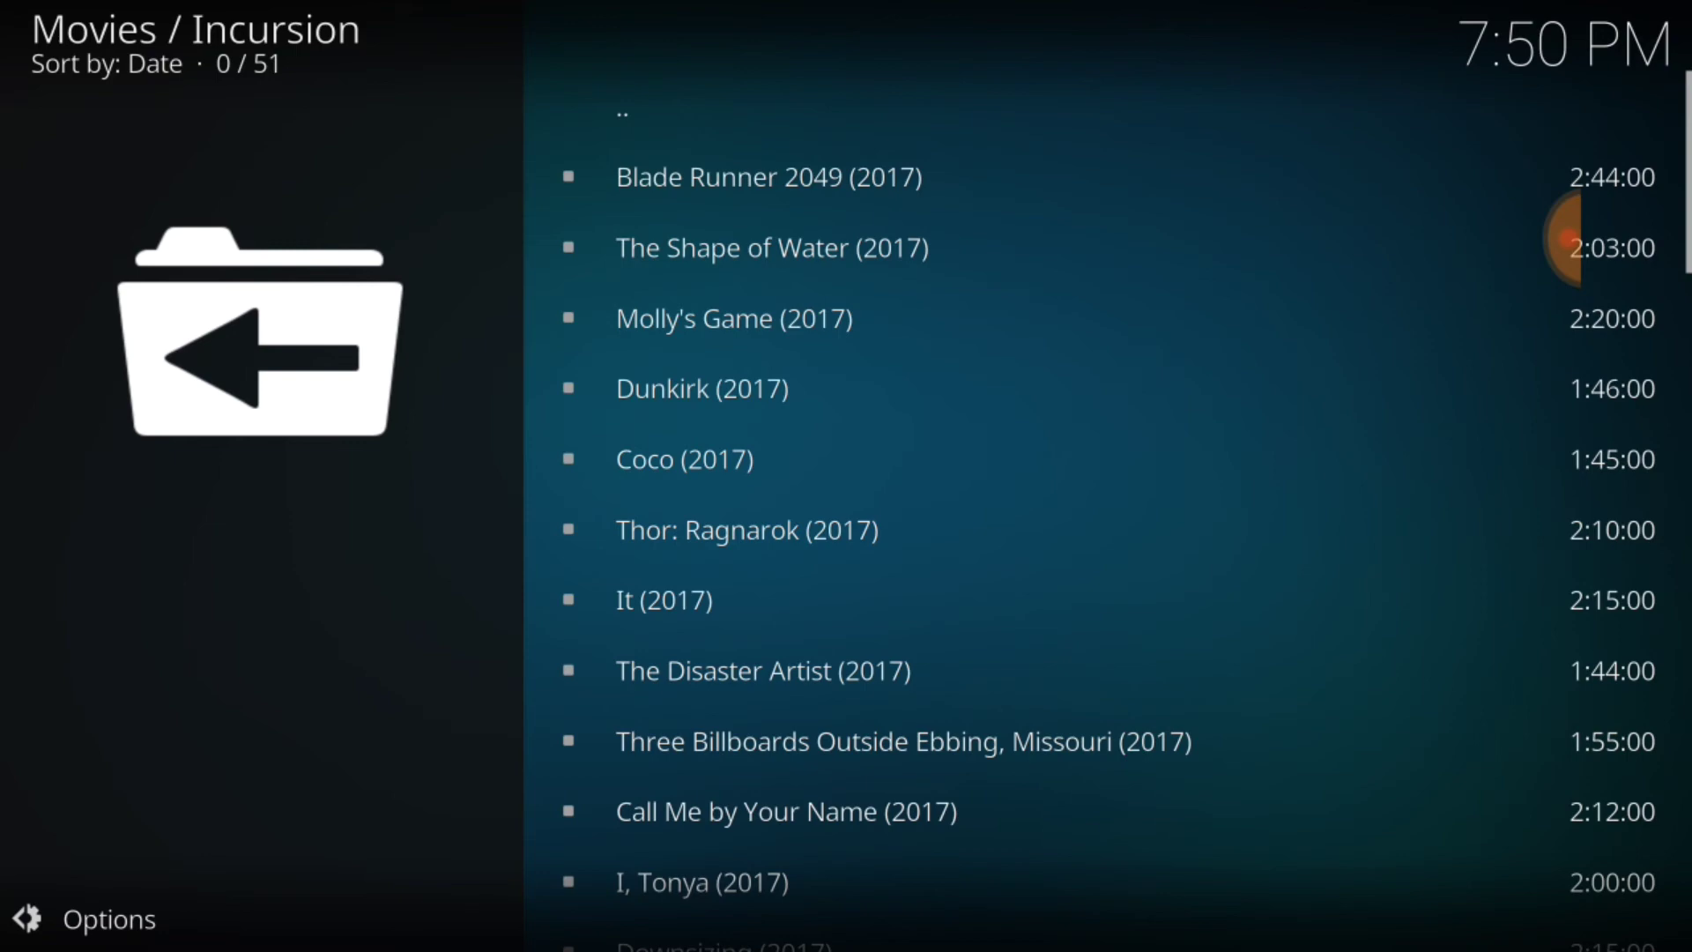
{"action": "left_click", "coordinate": [114, 918]}
{"action": "left_click", "coordinate": [31, 910]}
{"action": "left_click", "coordinate": [317, 117]}
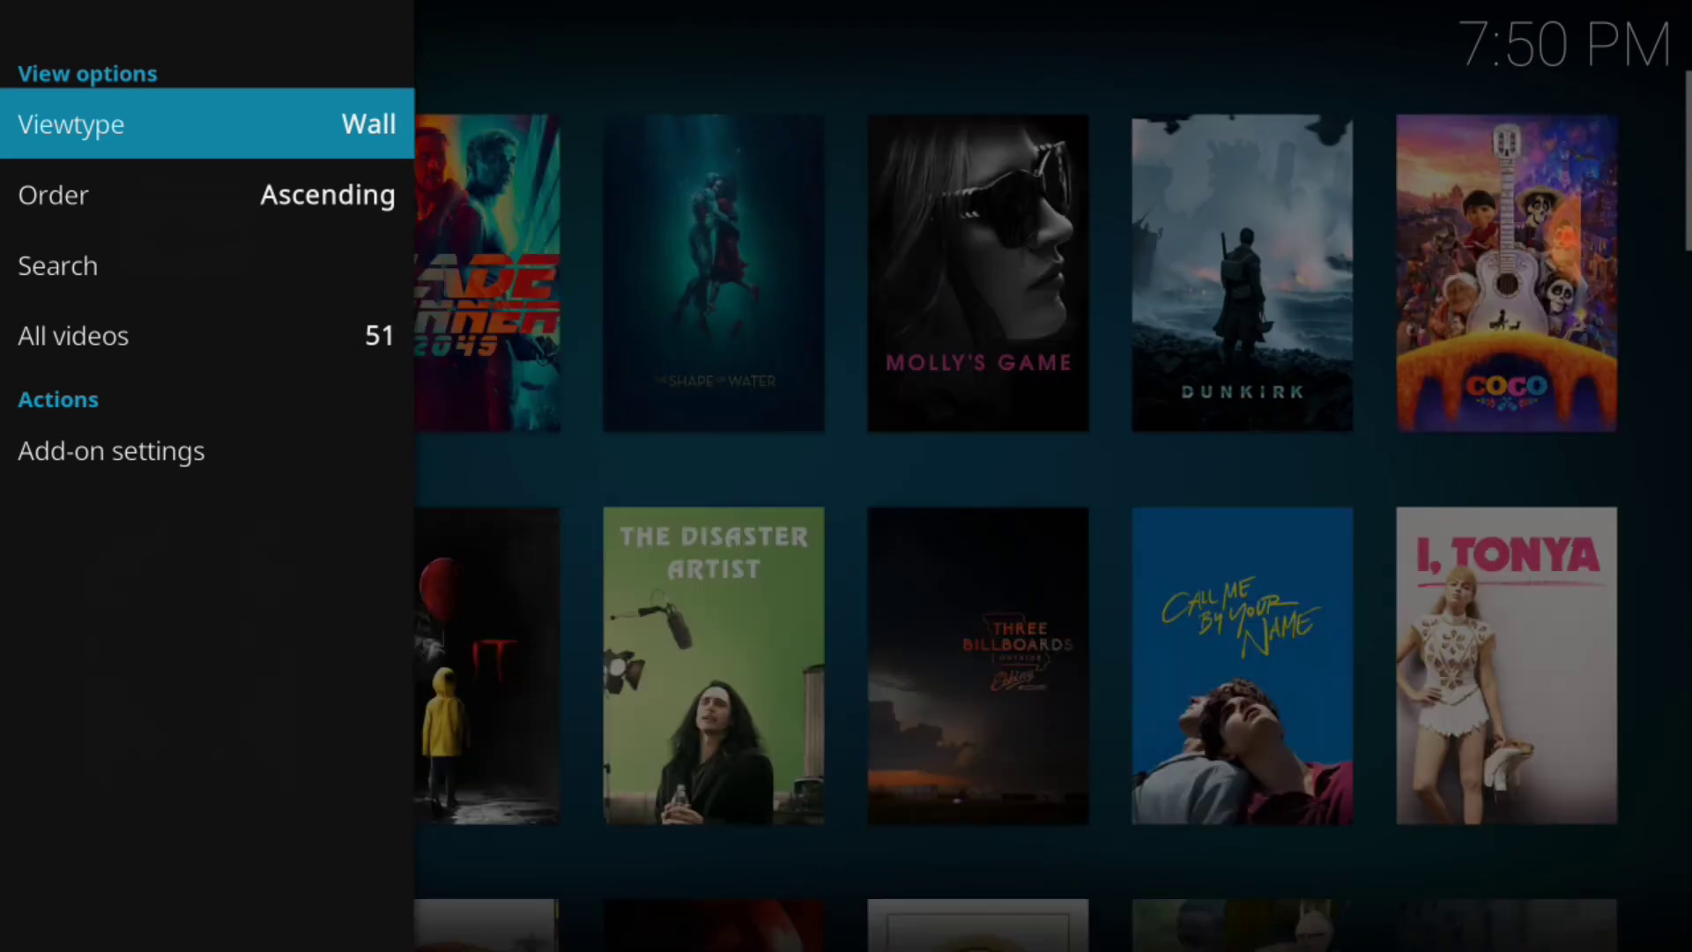
Step: Close the view options and play Atomic Blonde from the poster wall
{"action": "key", "text": "Escape"}
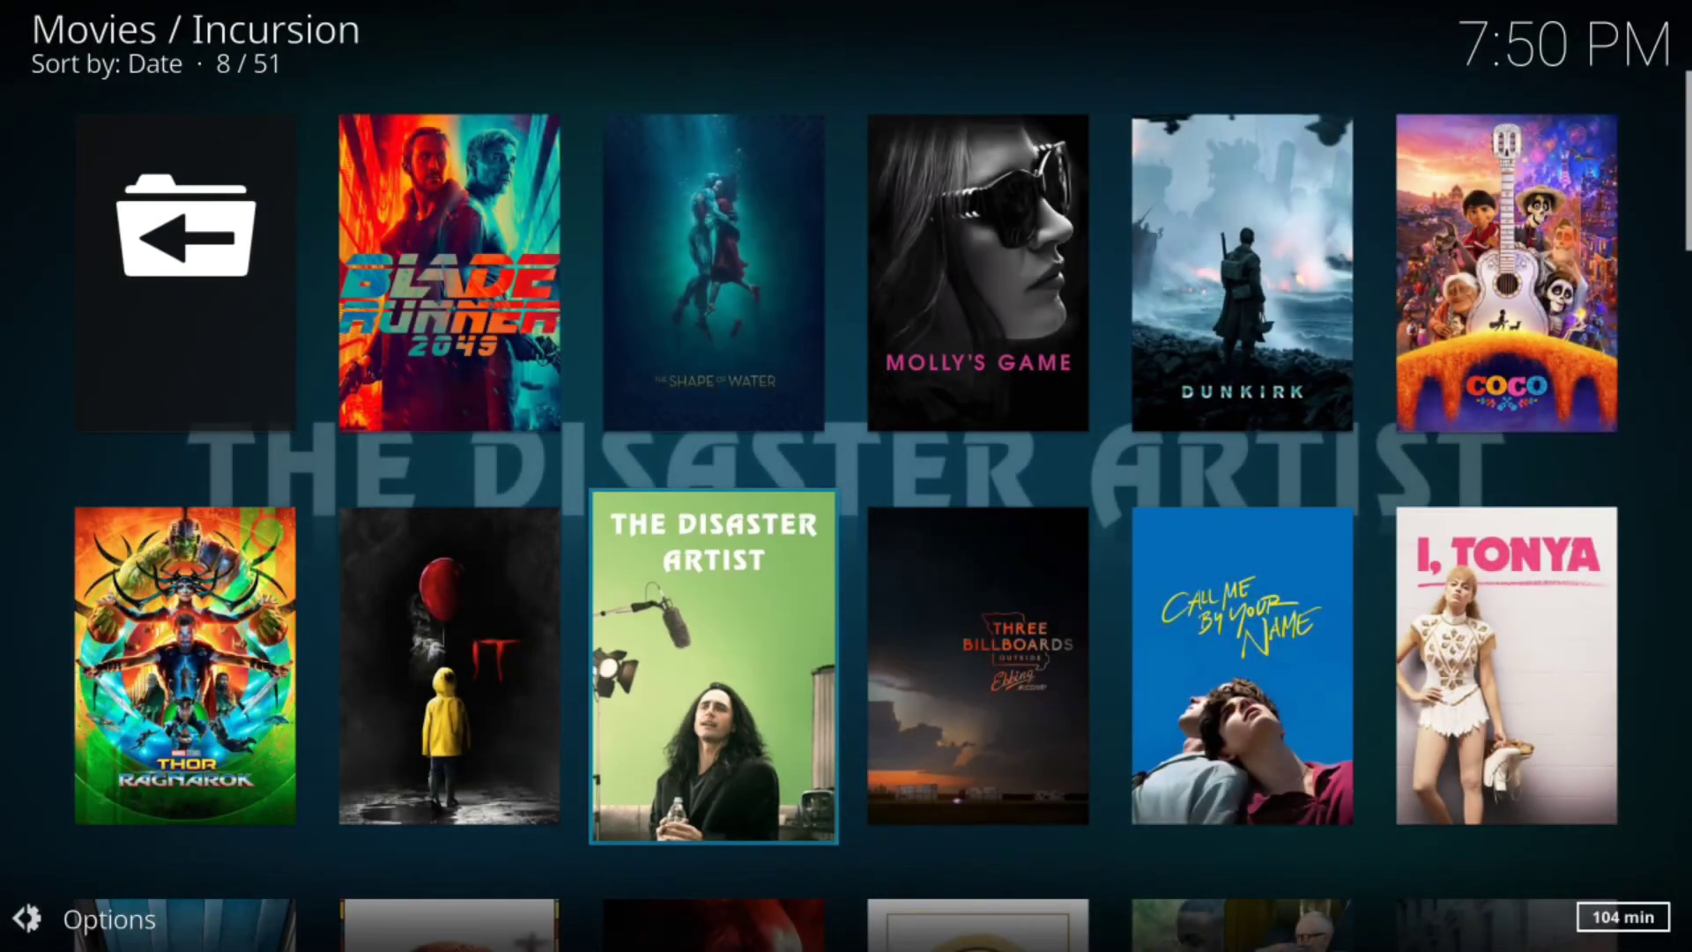
{"action": "scroll", "coordinate": [846, 477], "scroll_direction": "down", "scroll_amount": 2}
{"action": "scroll", "coordinate": [847, 477], "scroll_direction": "down", "scroll_amount": 1}
{"action": "scroll", "coordinate": [846, 477], "scroll_direction": "down", "scroll_amount": 1}
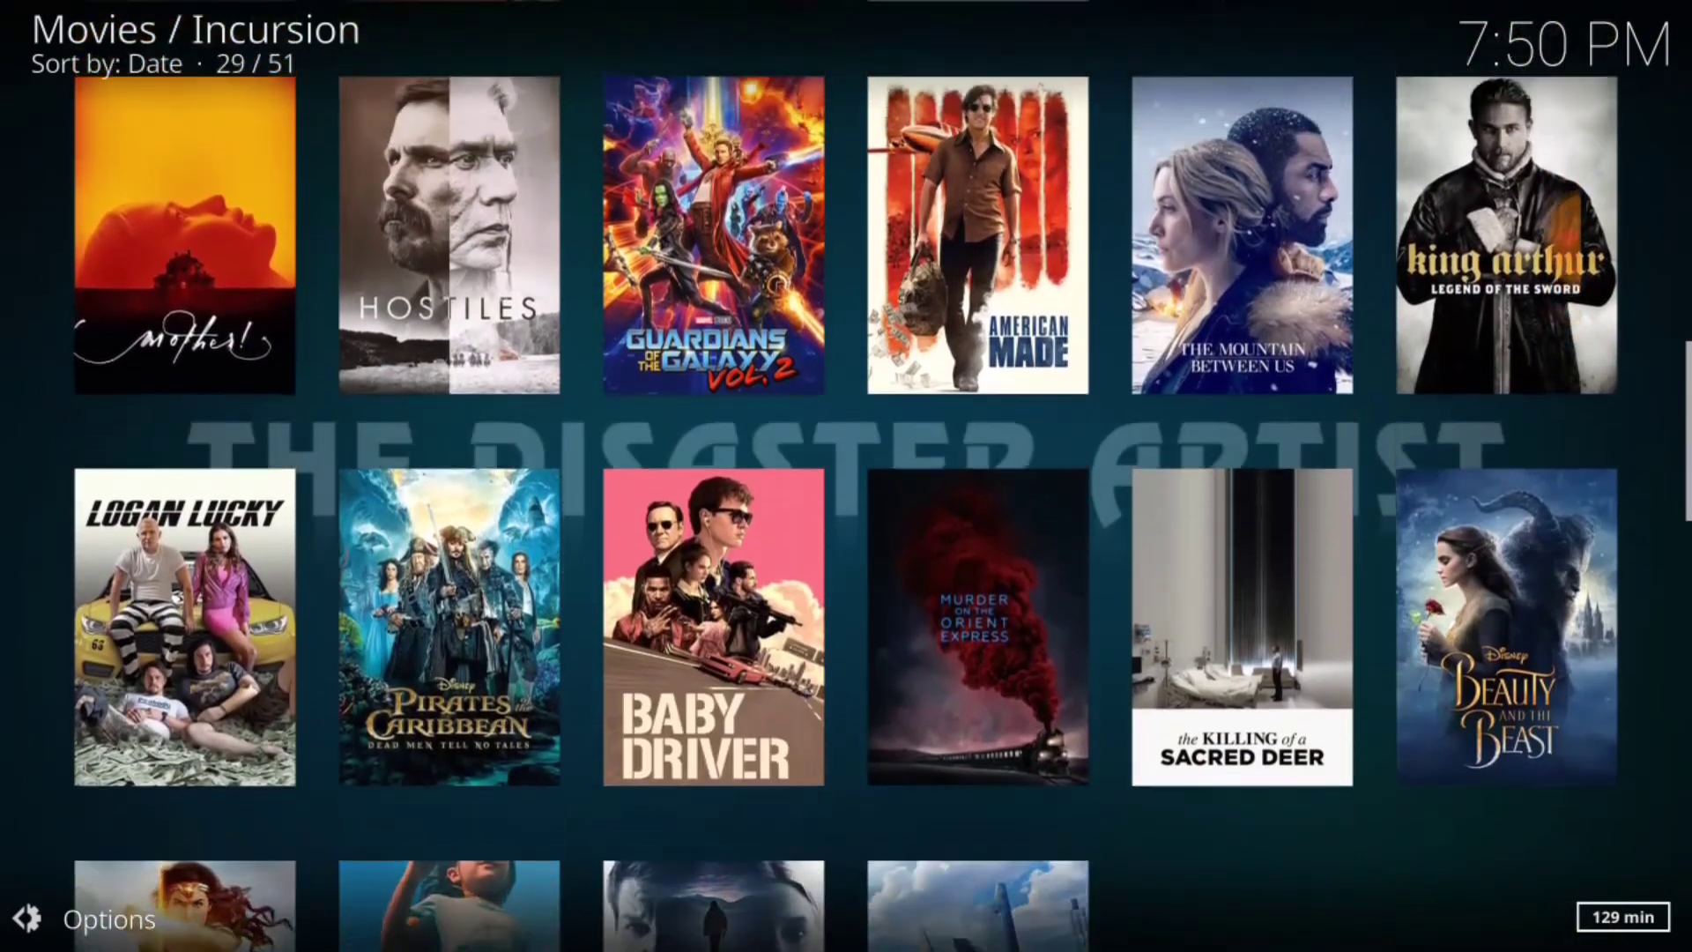
{"action": "scroll", "coordinate": [847, 477], "scroll_direction": "down", "scroll_amount": 1}
{"action": "key", "text": "Down"}
{"action": "key", "text": "Left"}
{"action": "key", "text": "Return"}
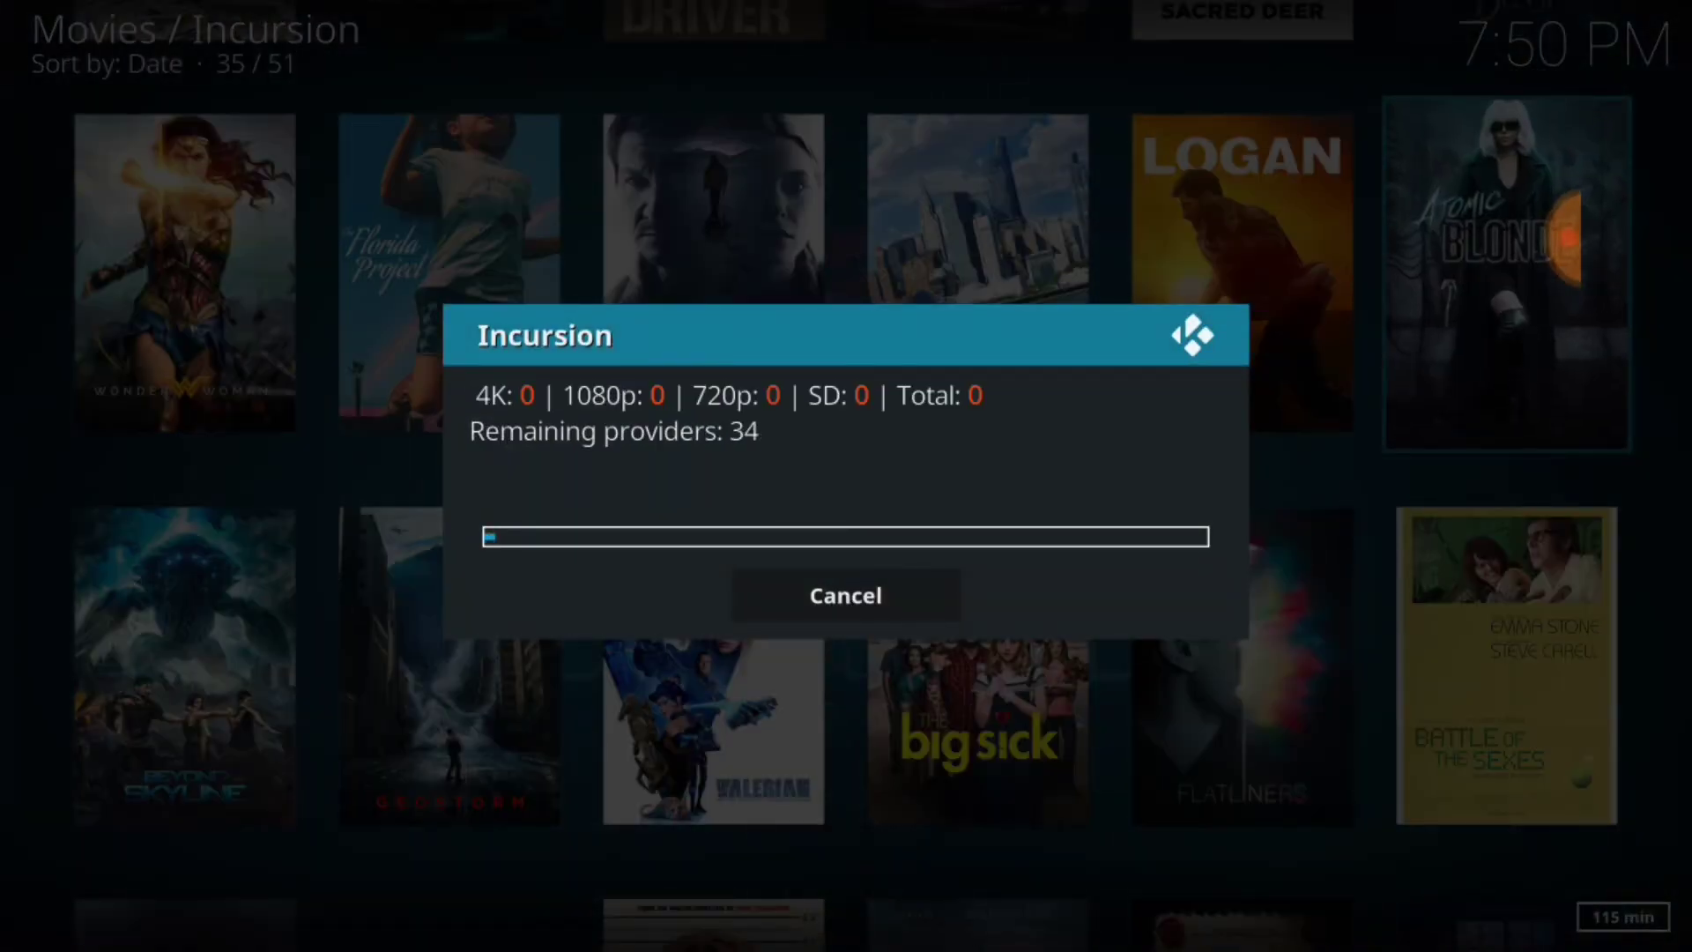
Step: Cancel the Incursion source search, leaving the Movies poster wall showing
{"action": "left_click", "coordinate": [908, 594]}
{"action": "mouse_move", "coordinate": [1333, 791]}
{"action": "left_mouse_down"}
{"action": "mouse_move", "coordinate": [1333, 358]}
{"action": "mouse_move", "coordinate": [1330, 900]}
{"action": "left_mouse_up"}
{"action": "scroll", "coordinate": [848, 476], "scroll_direction": "up", "scroll_amount": 1}
{"action": "scroll", "coordinate": [846, 476], "scroll_direction": "up", "scroll_amount": 1}
{"action": "scroll", "coordinate": [847, 477], "scroll_direction": "up", "scroll_amount": 1}
{"action": "scroll", "coordinate": [846, 476], "scroll_direction": "up", "scroll_amount": 2}
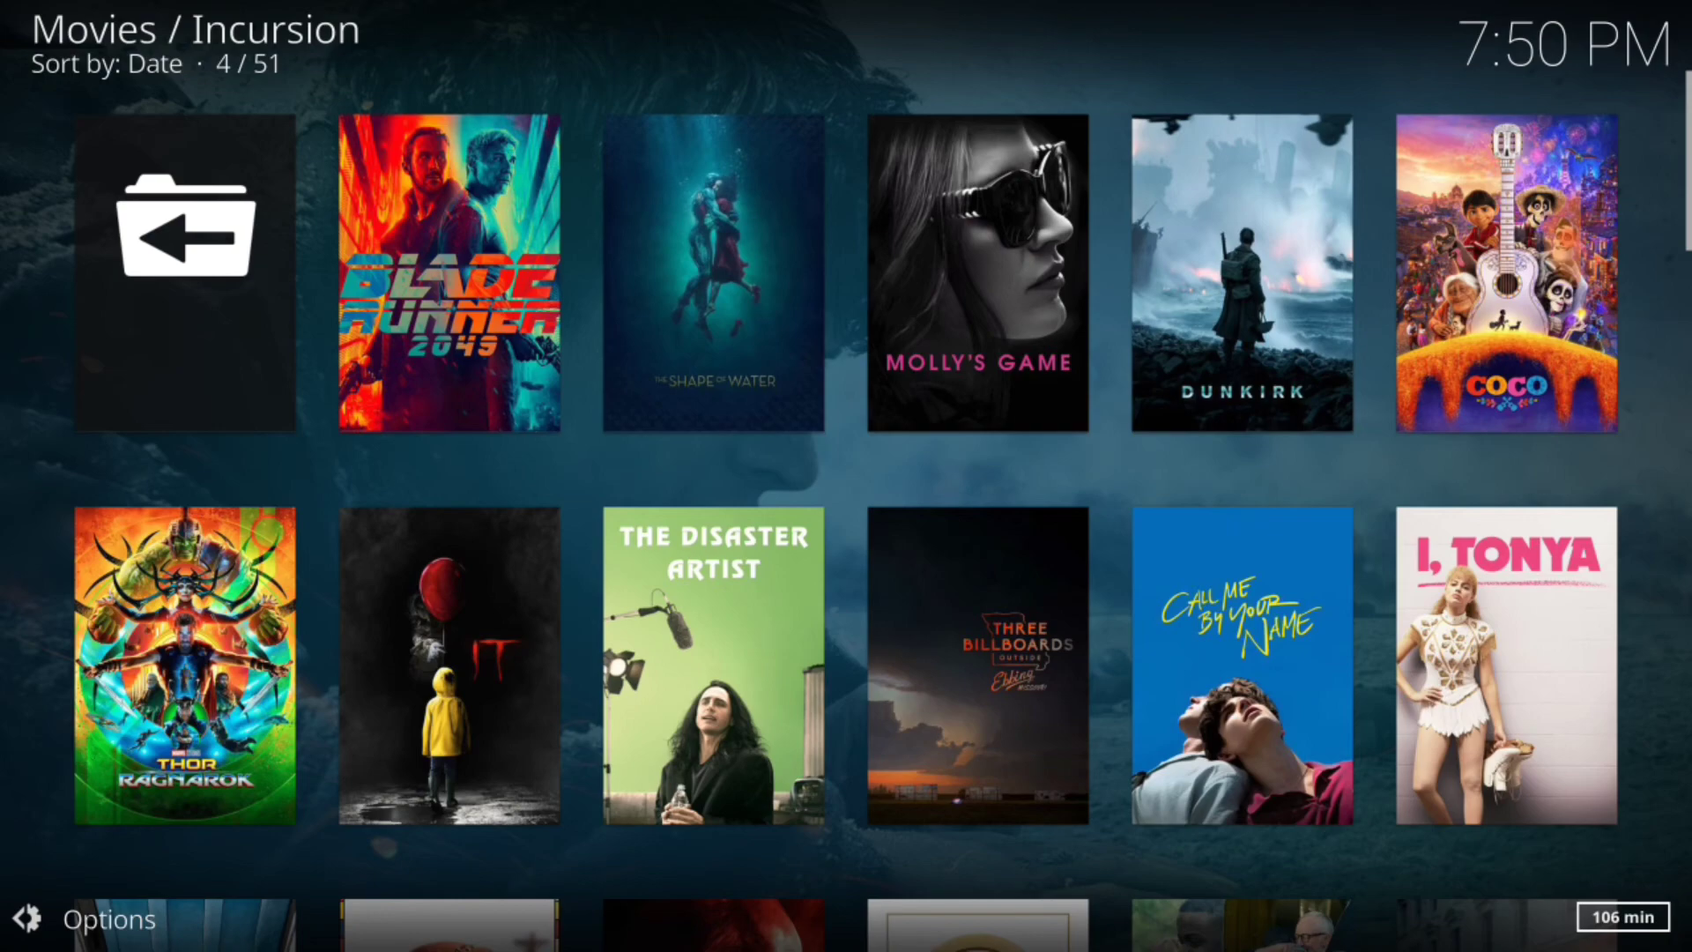
Step: Browse down the 51-film poster wall to later titles, then swipe up system navigation
{"action": "key", "text": "Down"}
{"action": "key", "text": "Down"}
{"action": "key", "text": "Right"}
{"action": "key", "text": "Down"}
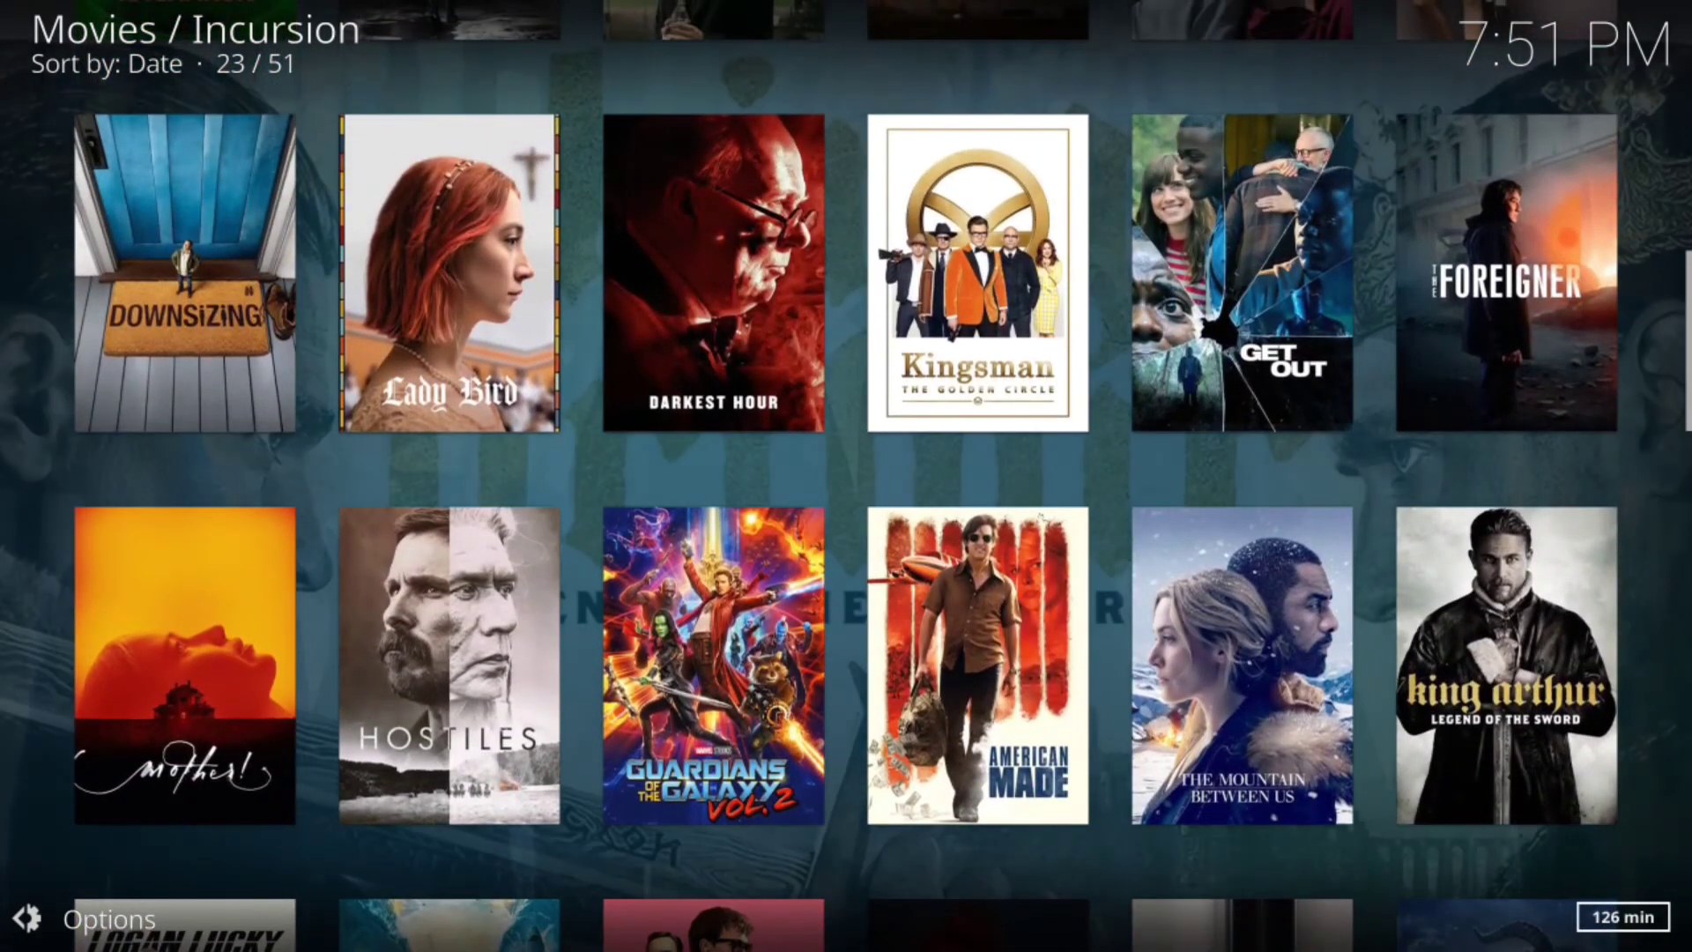
{"action": "key", "text": "Down"}
{"action": "key", "text": "Down"}
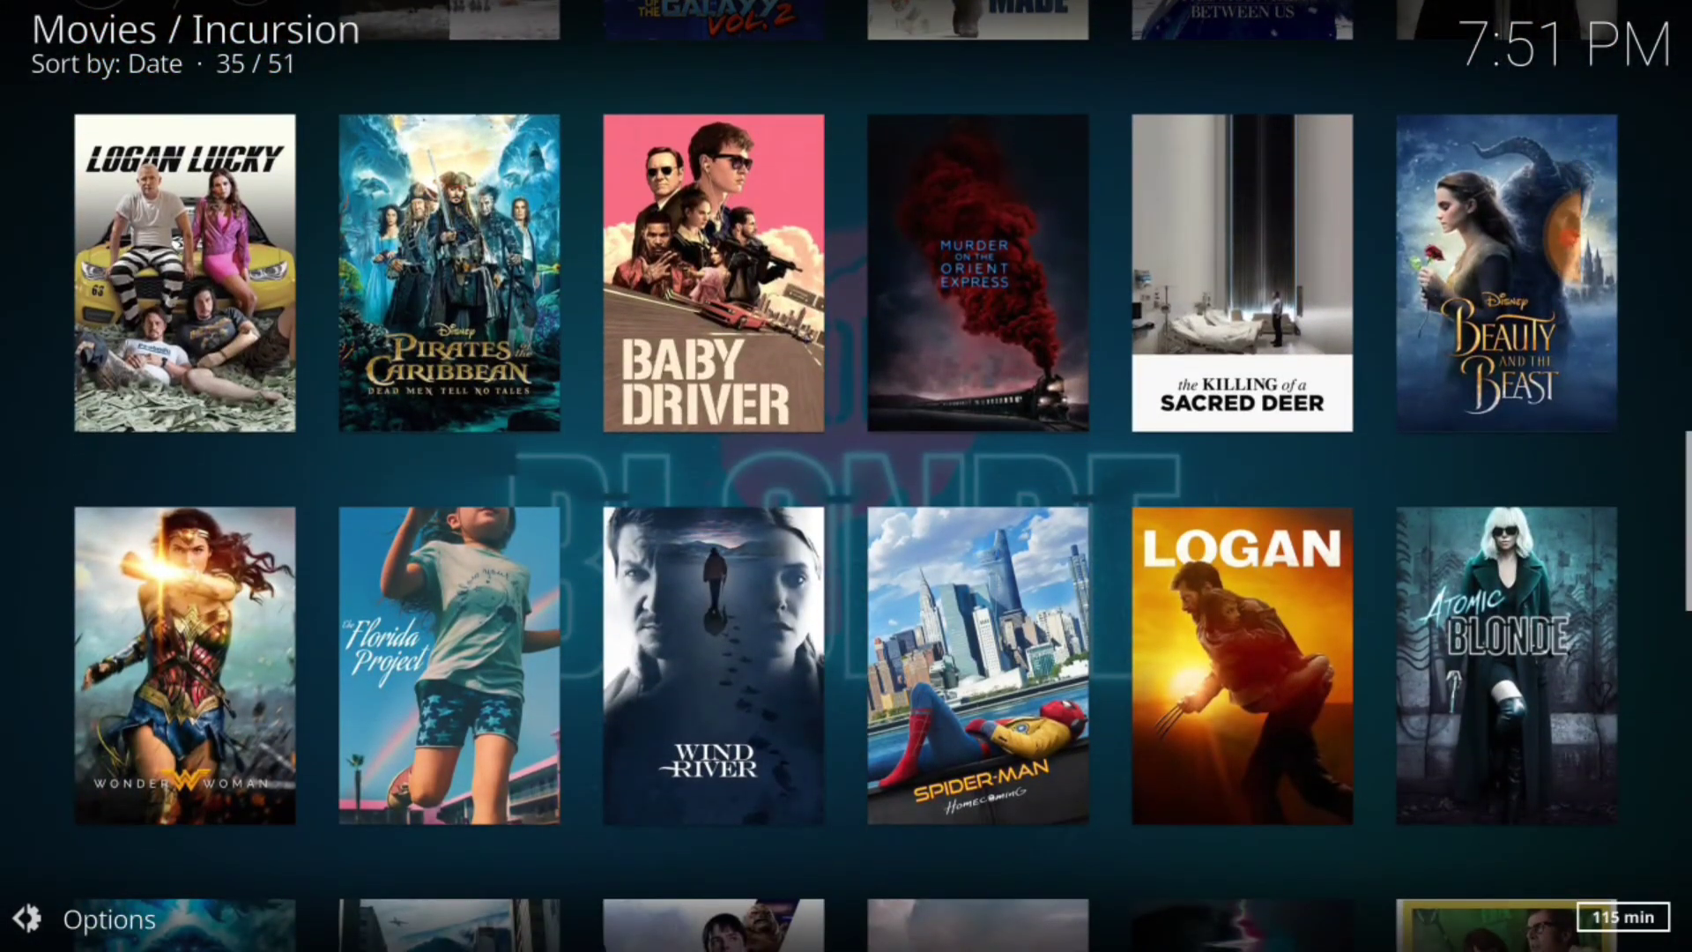
{"action": "mouse_move", "coordinate": [1388, 714]}
{"action": "left_mouse_down"}
{"action": "mouse_move", "coordinate": [1409, 363]}
{"action": "mouse_move", "coordinate": [1405, 721]}
{"action": "mouse_move", "coordinate": [1401, 331]}
{"action": "left_mouse_up"}
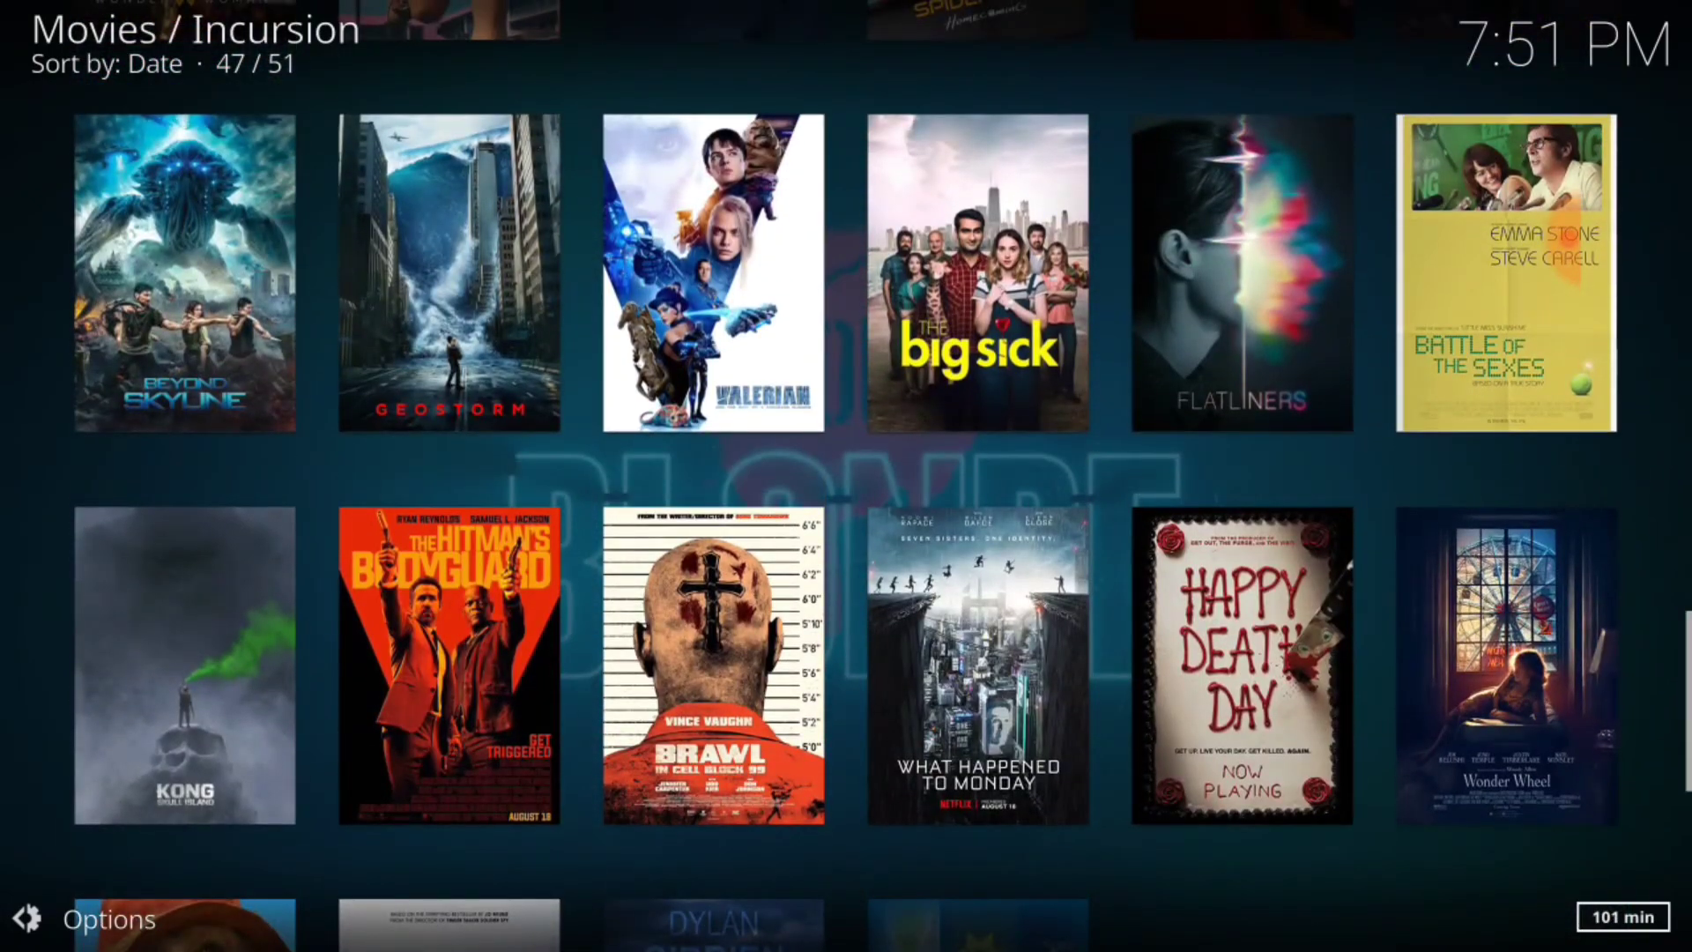
{"action": "left_click_drag", "start_coordinate": [1680, 529], "coordinate": [1521, 529]}
Step: Go back twice from the Movies wall to the Video add-ons grid showing Incursion
{"action": "left_click", "coordinate": [1638, 743]}
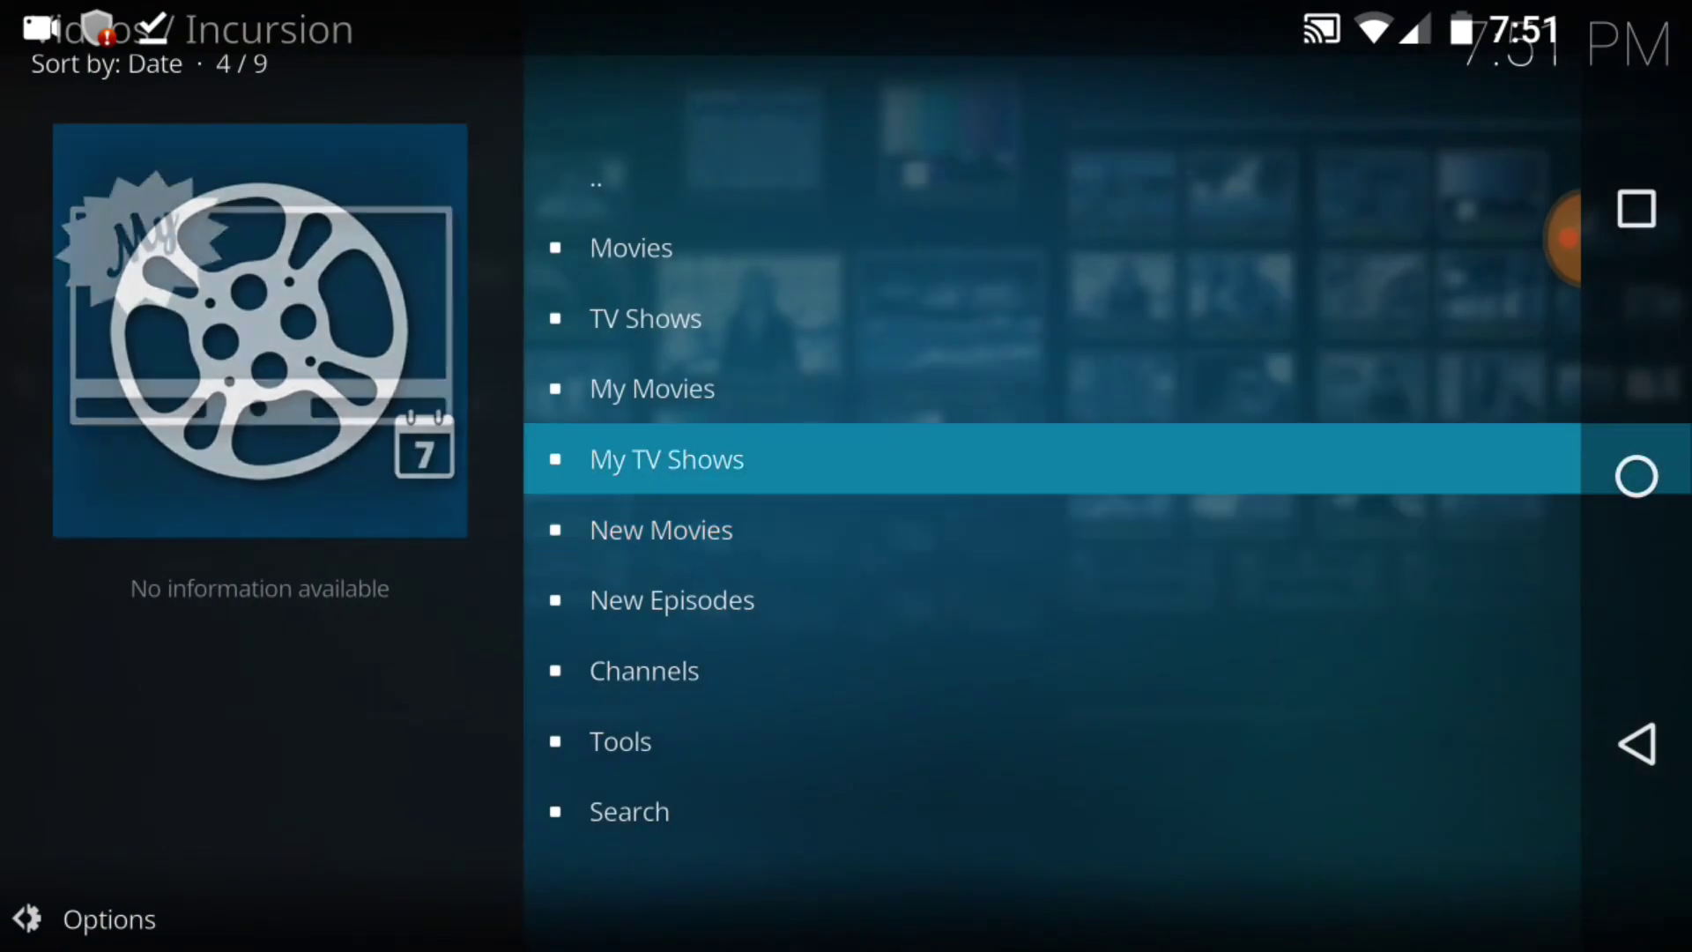
{"action": "left_click", "coordinate": [1638, 743]}
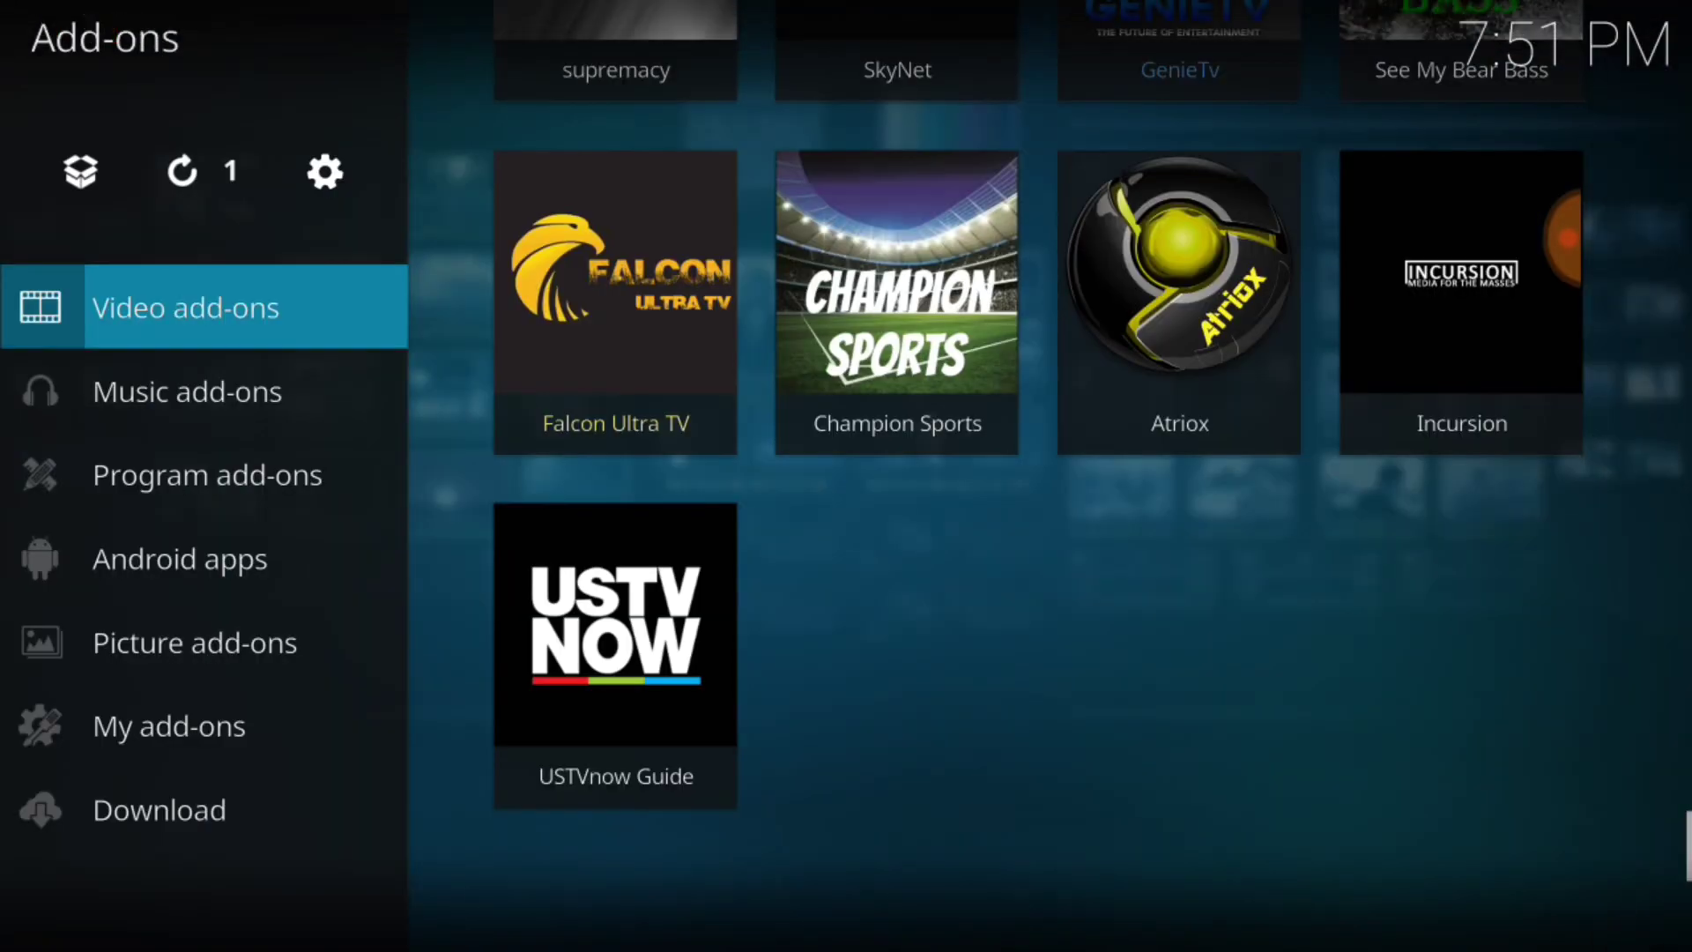
{"action": "scroll", "coordinate": [1038, 476], "scroll_direction": "up", "scroll_amount": 15}
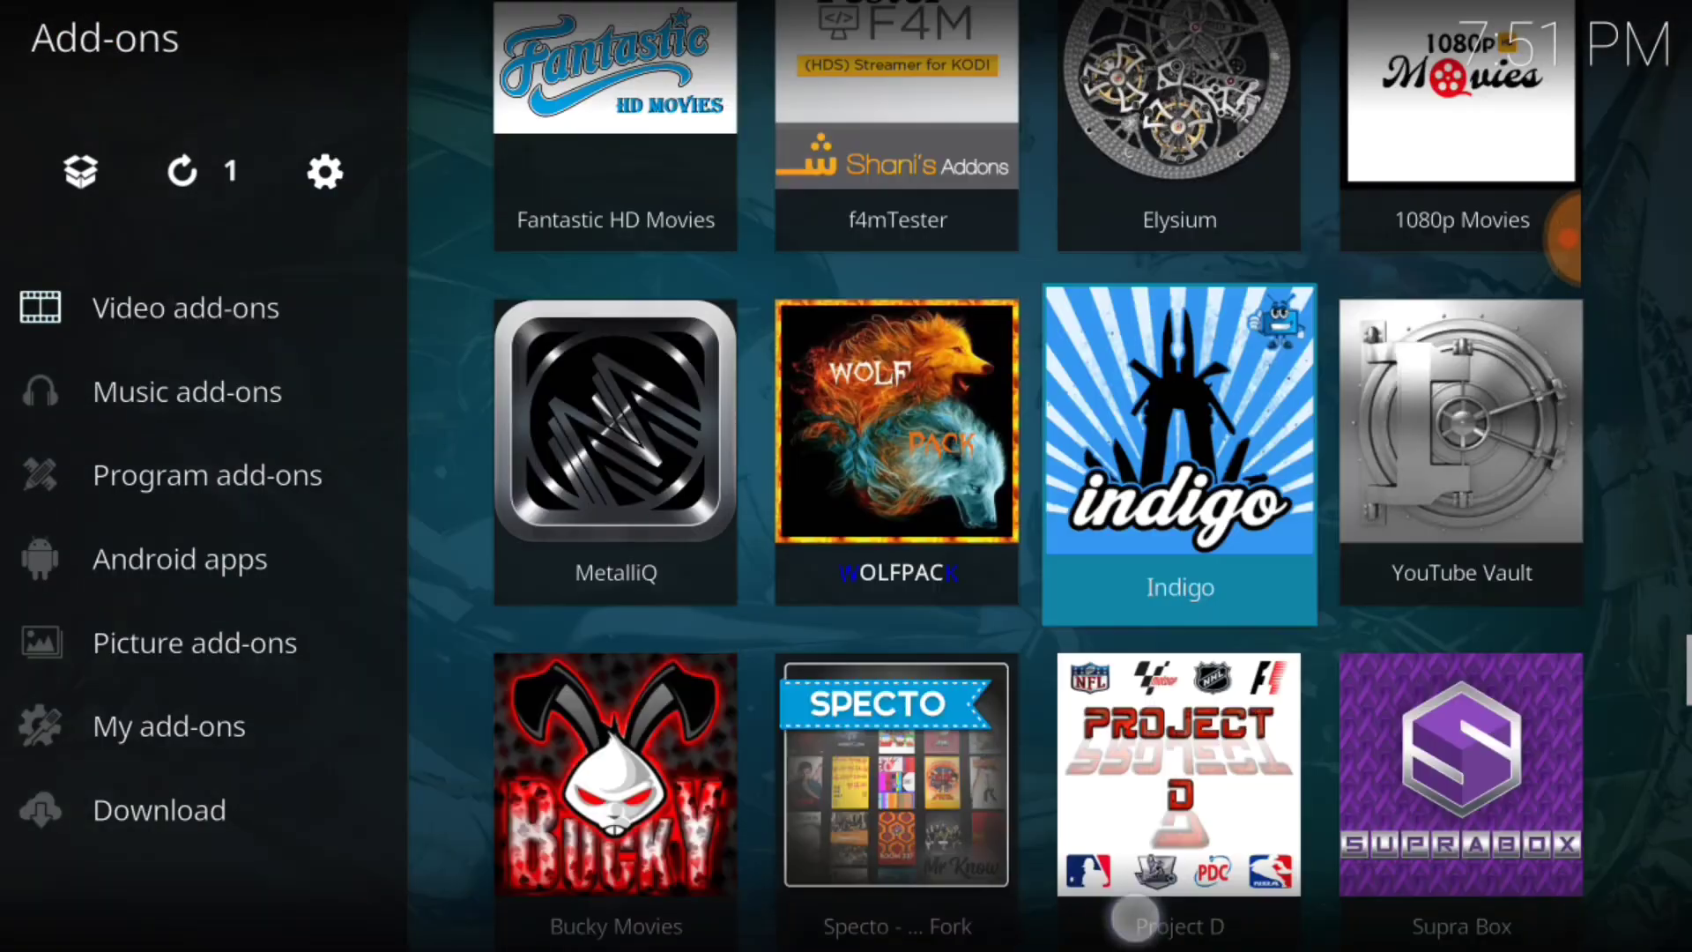
{"action": "scroll", "coordinate": [1145, 727], "scroll_direction": "up", "scroll_amount": 10}
{"action": "scroll", "coordinate": [1038, 476], "scroll_direction": "up", "scroll_amount": 5}
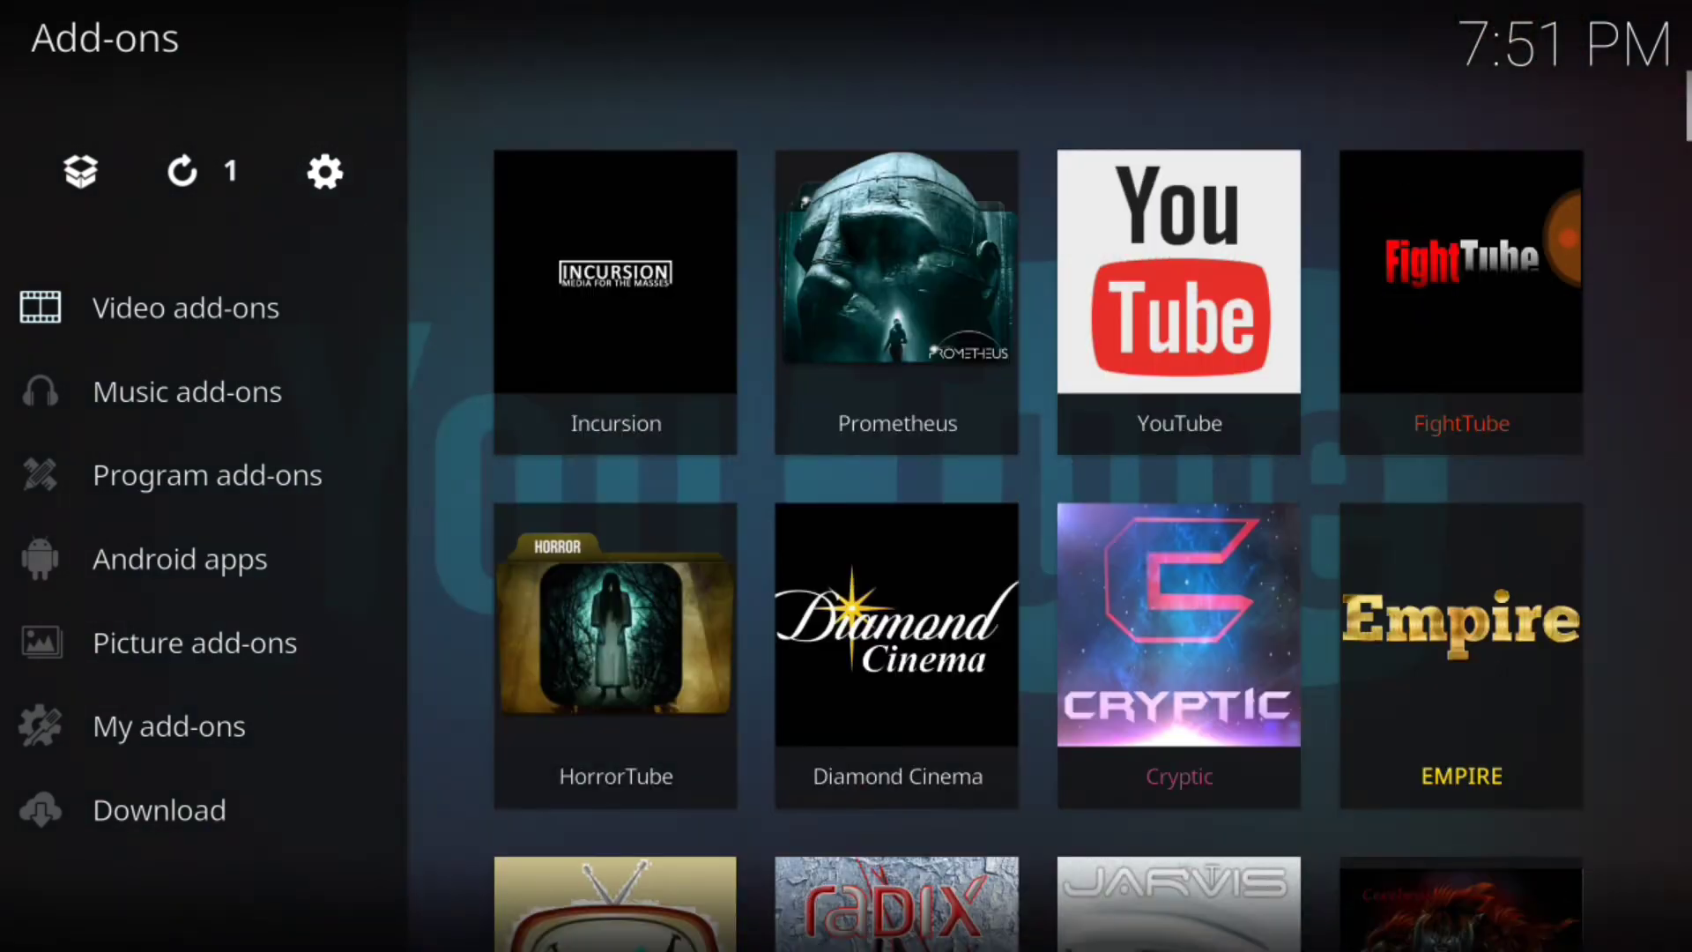